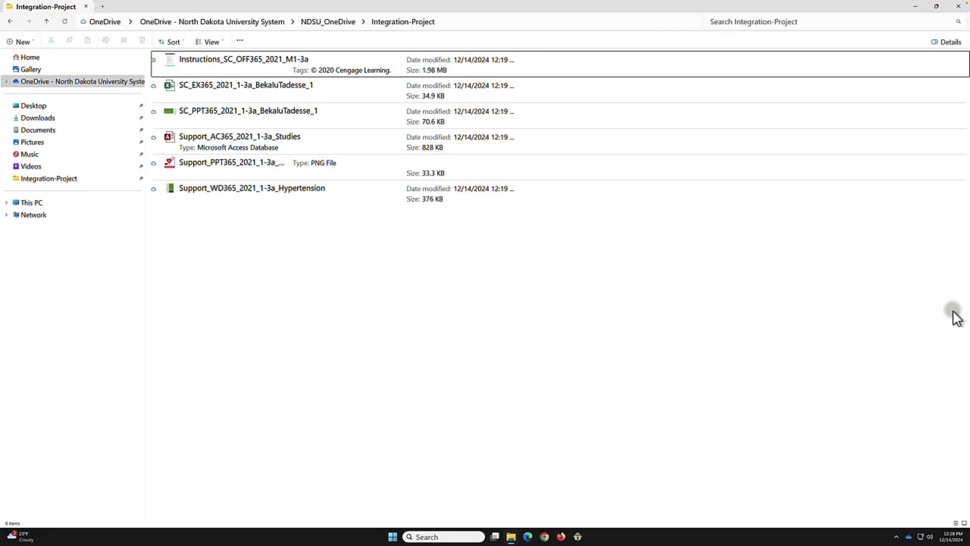
Rename the SC_EX365_2021_1-3a Excel workbook so that its file name ends in _2
left_click(295, 89)
left_click(298, 88)
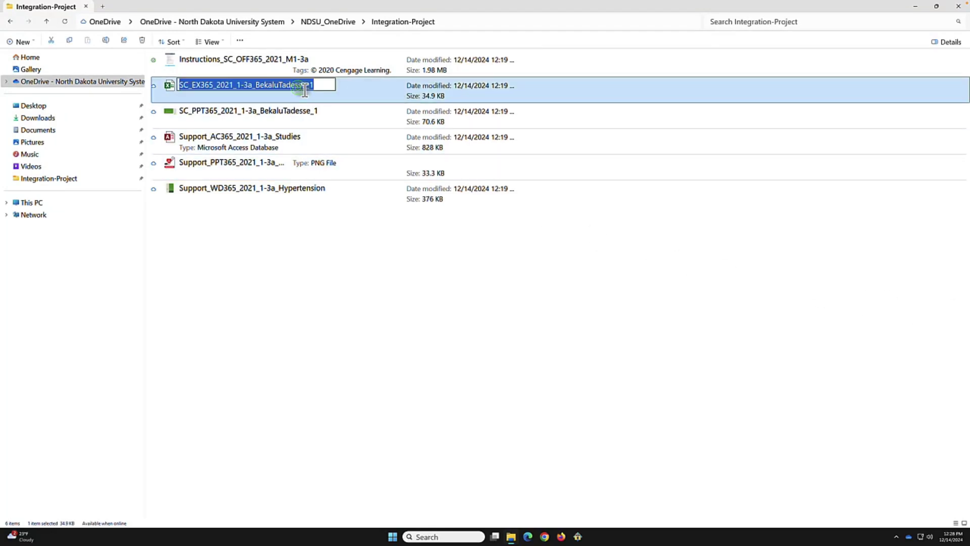
key("End")
type("2")
key("Return")
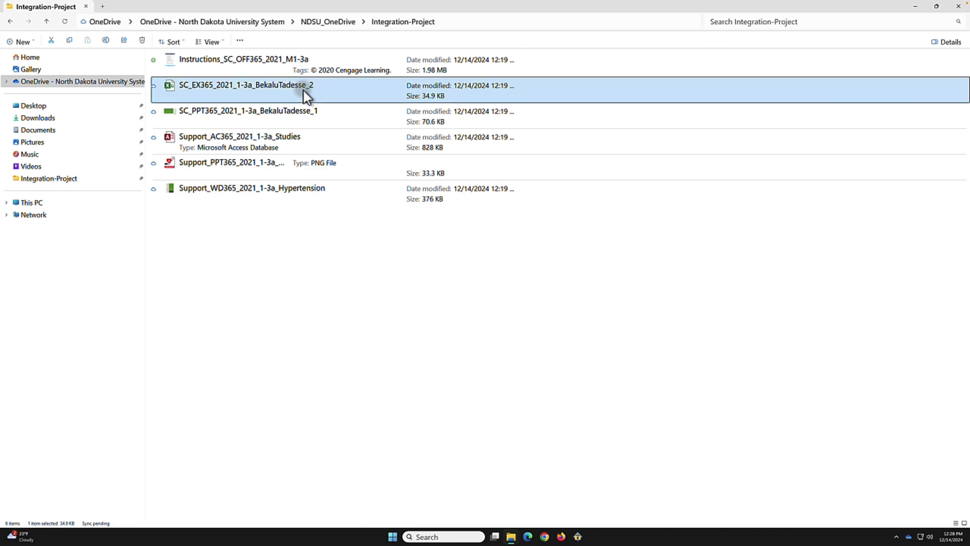
Rename the SC_PPT365_2021_1-3a presentation file so that its name ends in _2
left_click(302, 111)
left_click(308, 110)
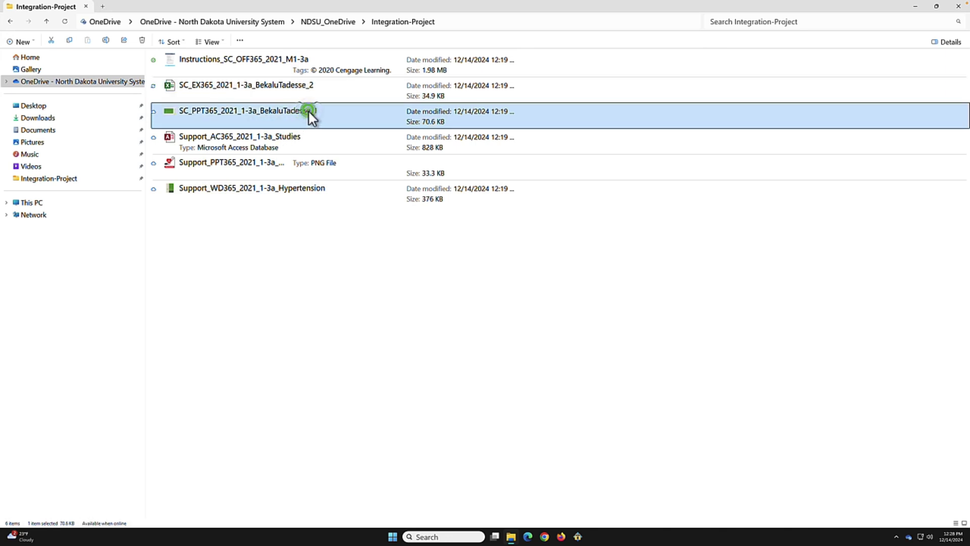
type("2")
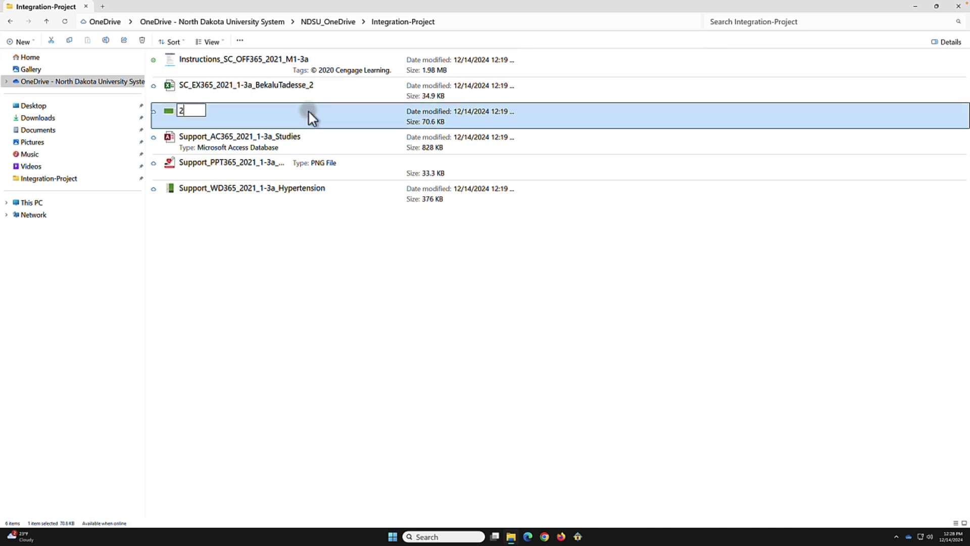
key("ctrl+z")
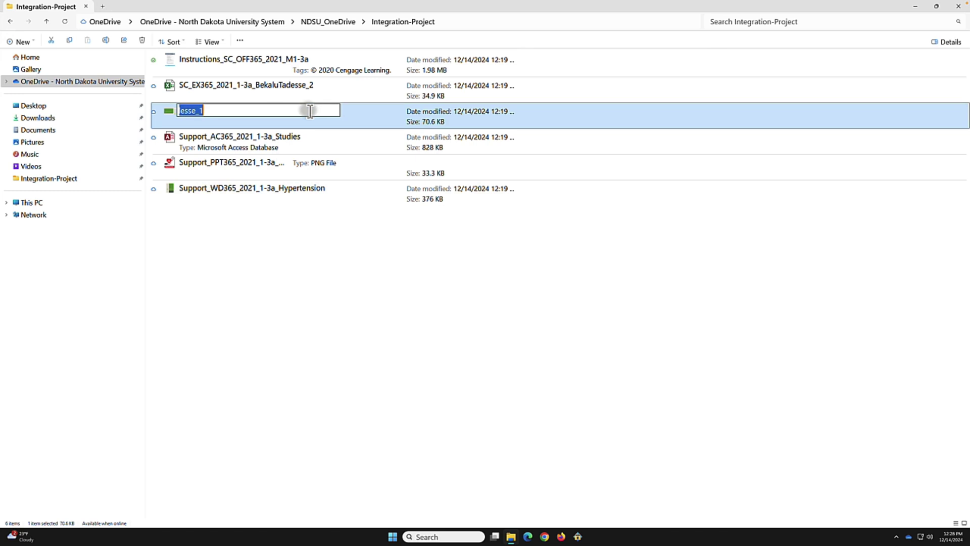
left_click(311, 111)
key("Return")
left_click(416, 244)
Open the renamed SC_EX365_2021_1-3a workbook and enable editing in it
left_click(287, 84)
double_click(287, 84)
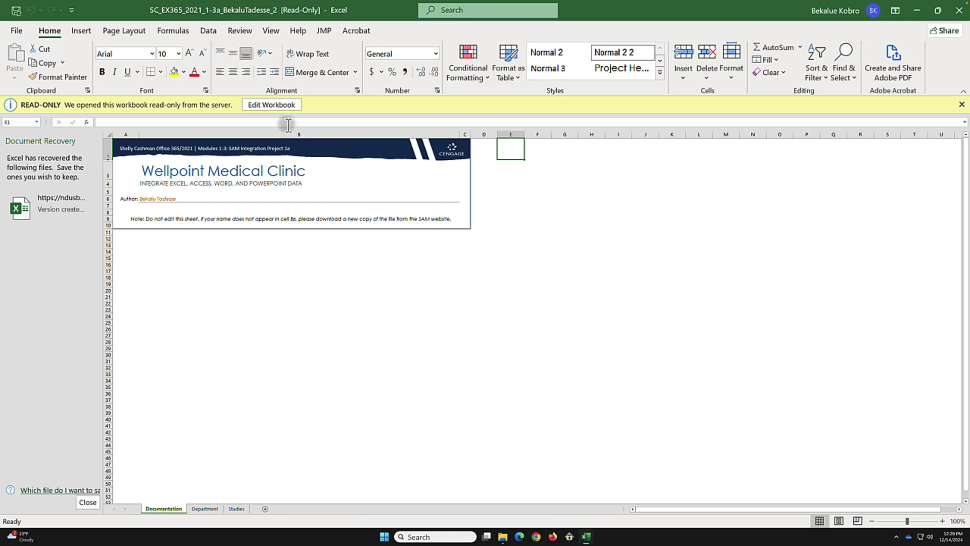
left_click(283, 104)
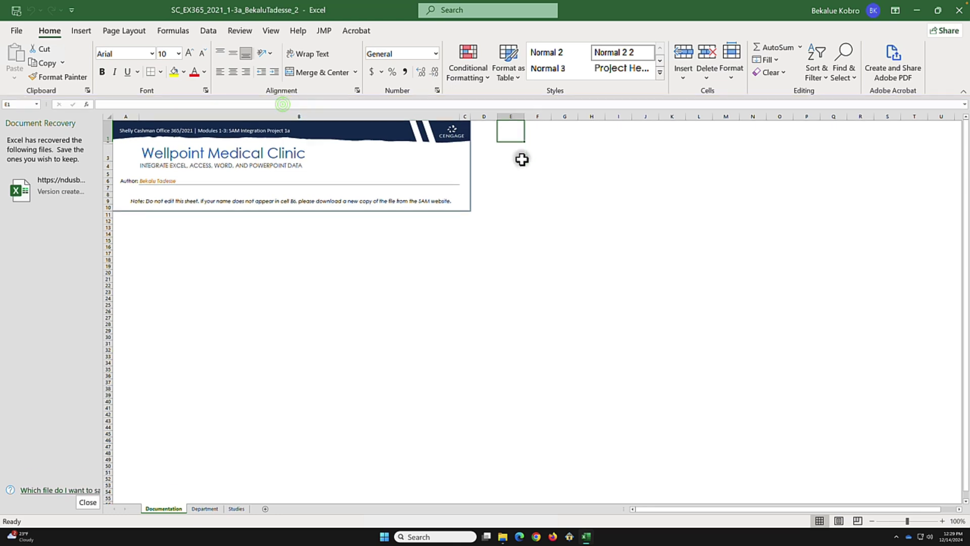
Show the Department worksheet and dismiss the list of recovered documents
left_click(204, 509)
left_click(87, 502)
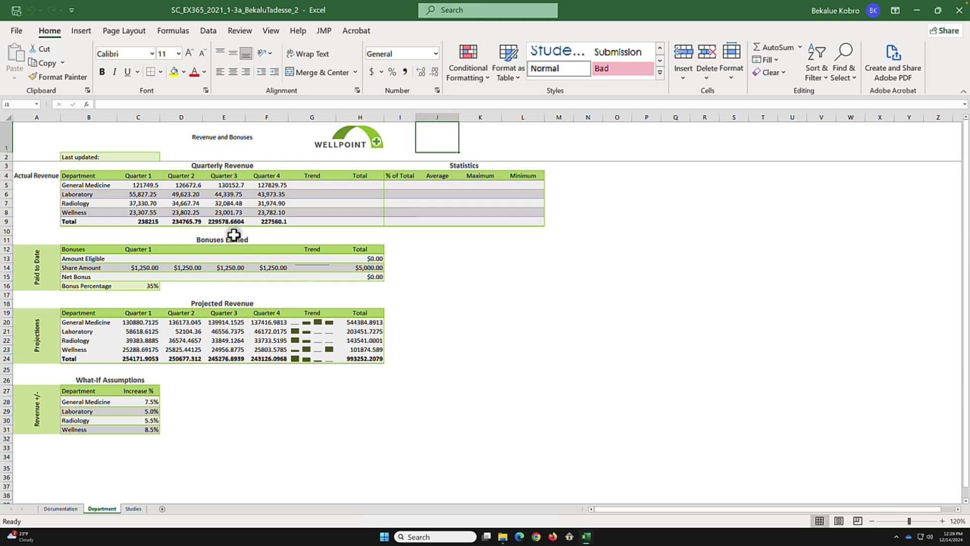
mouse_move(75, 141)
left_mouse_down()
mouse_move(418, 256)
mouse_move(382, 371)
left_mouse_up()
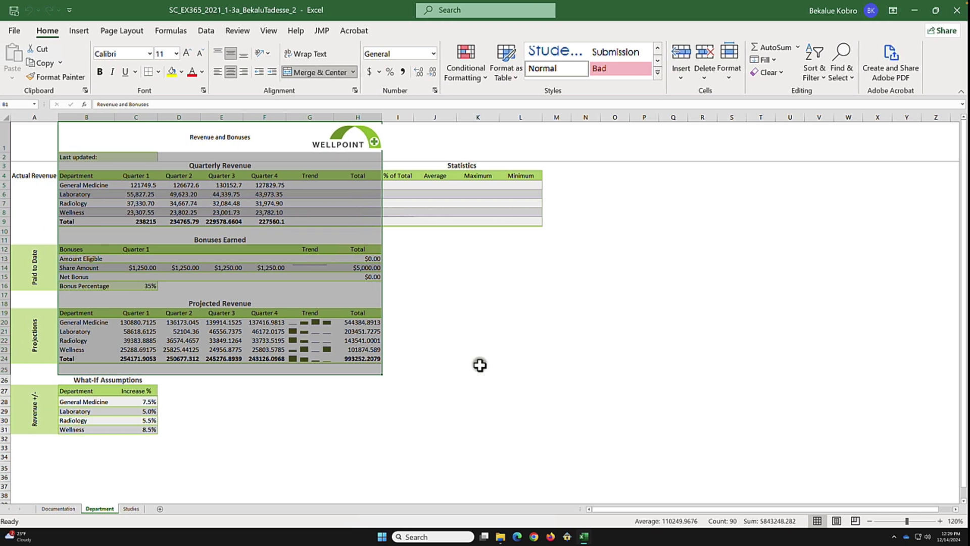
key("alt+Tab")
scroll(383, 225, "up", 3)
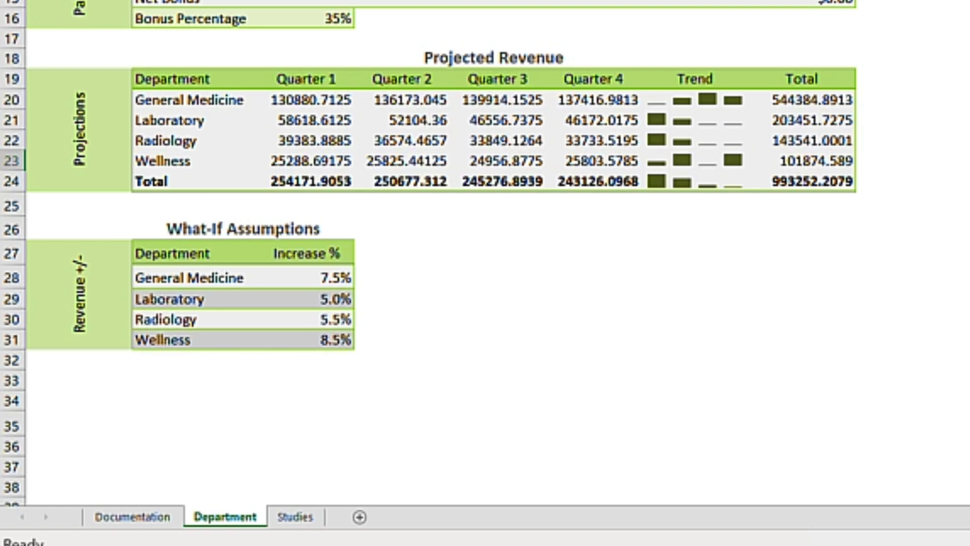
Rename the Department worksheet as Department Analysis
double_click(223, 520)
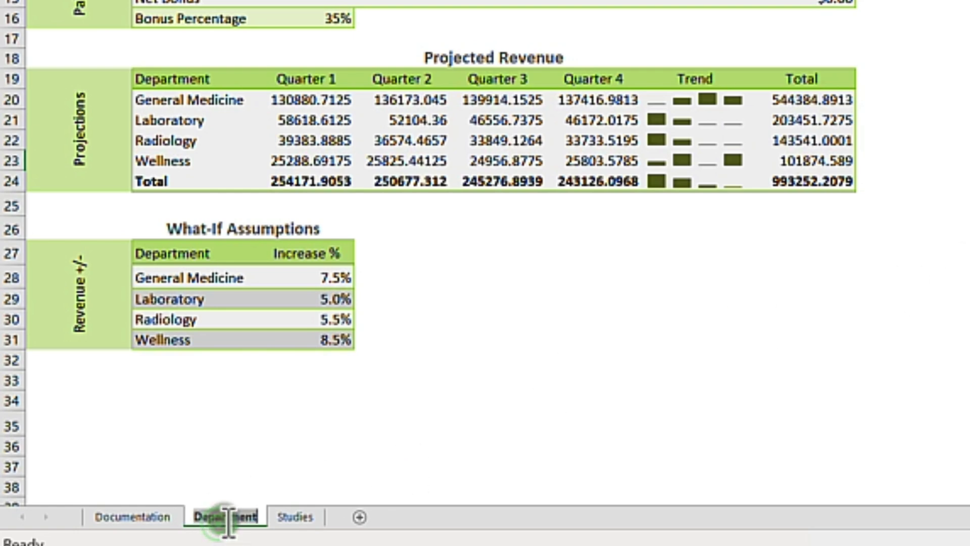
type("Analysis")
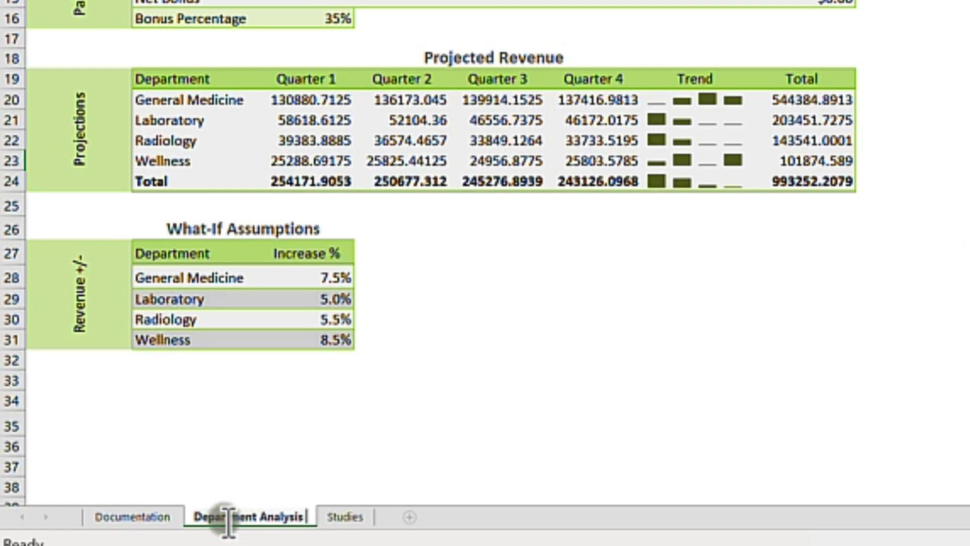
key("Return")
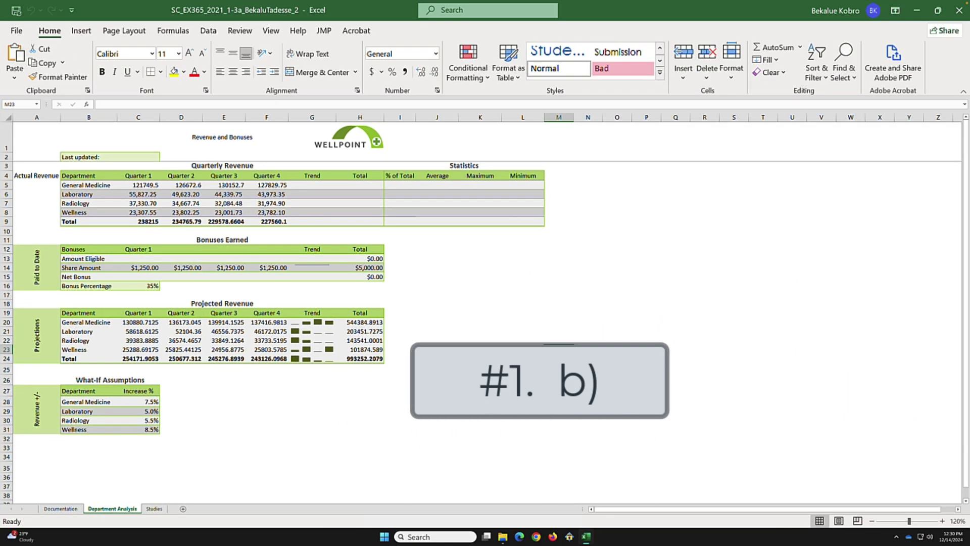
Unfreeze the panes on the Department Analysis worksheet so that rows 1 and 2 scroll with the rest
scroll(327, 256, "down", 5)
scroll(328, 260, "up", 5)
scroll(325, 258, "down", 4)
scroll(326, 258, "up", 4)
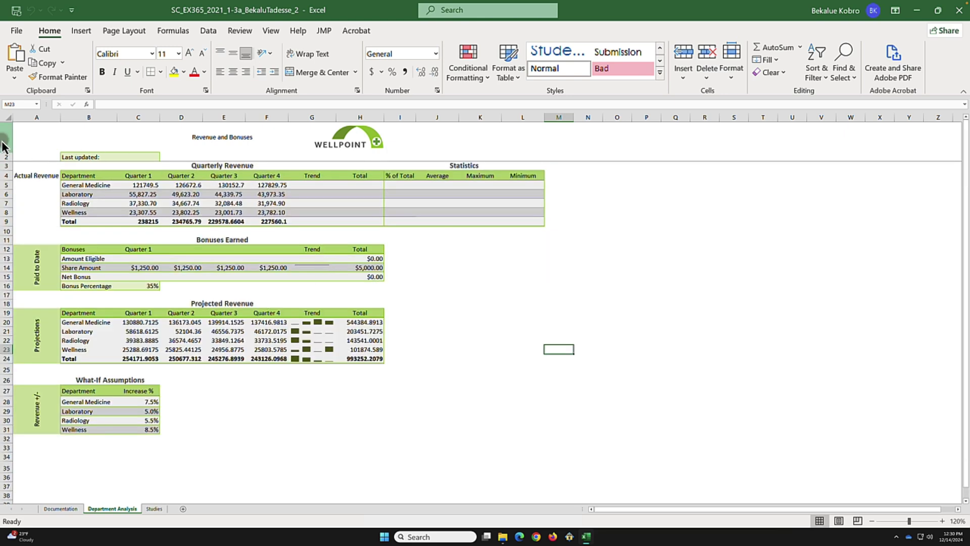
scroll(138, 167, "down", 4)
scroll(135, 169, "up", 4)
left_click_drag(20, 133, 20, 157)
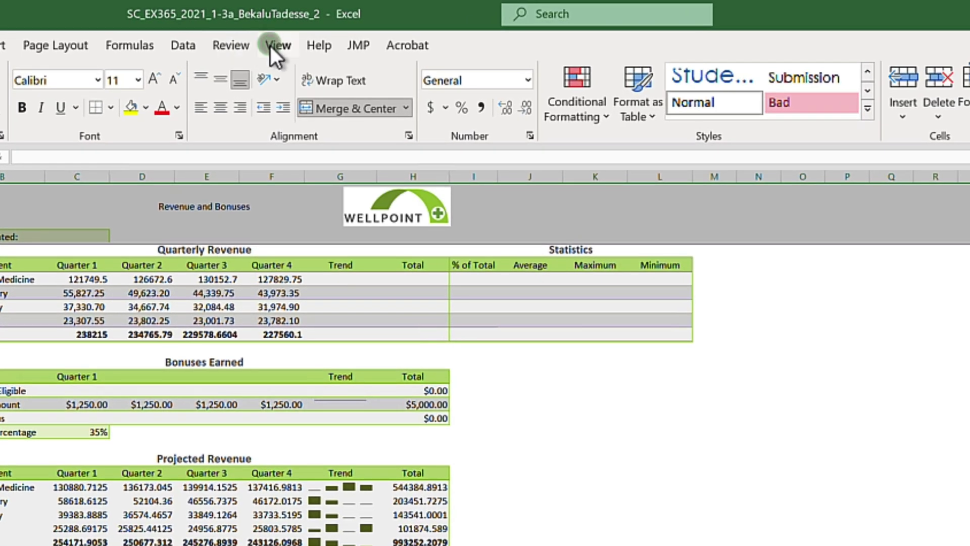
left_click(268, 34)
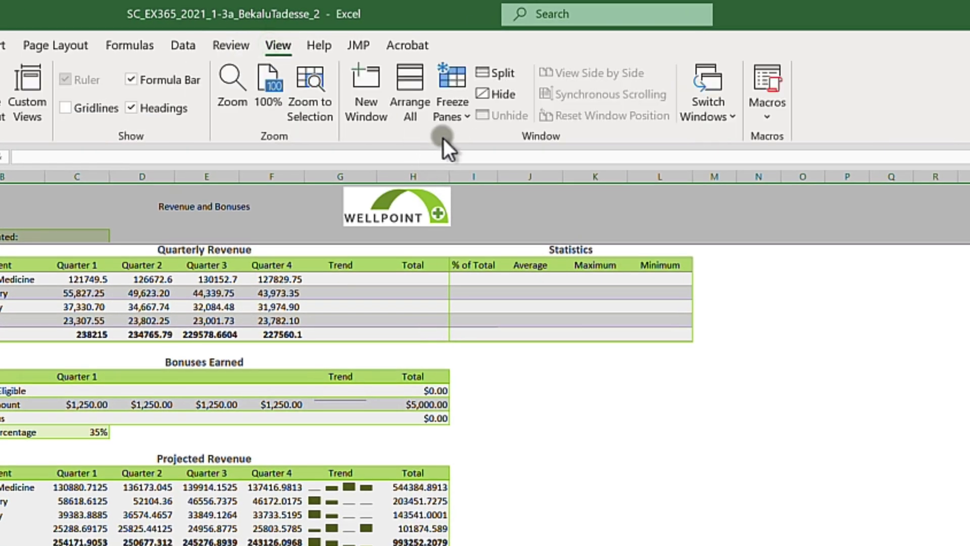
left_click(459, 114)
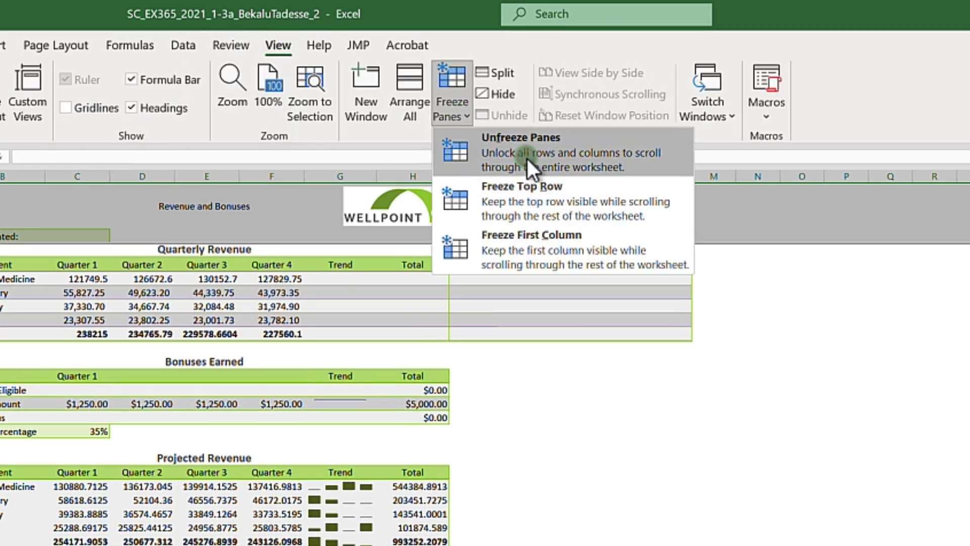
left_click(526, 159)
scroll(214, 280, "down", 4)
scroll(215, 280, "up", 4)
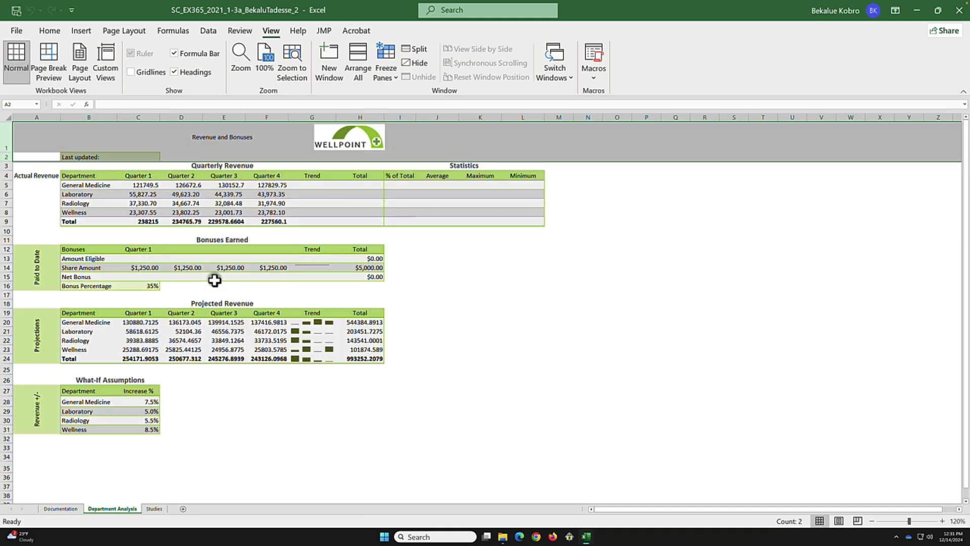
scroll(214, 279, "down", 2)
scroll(215, 278, "up", 2)
Apply the Title cell style to the "Revenue and Bonuses" heading in merged cell B1
left_click(247, 136)
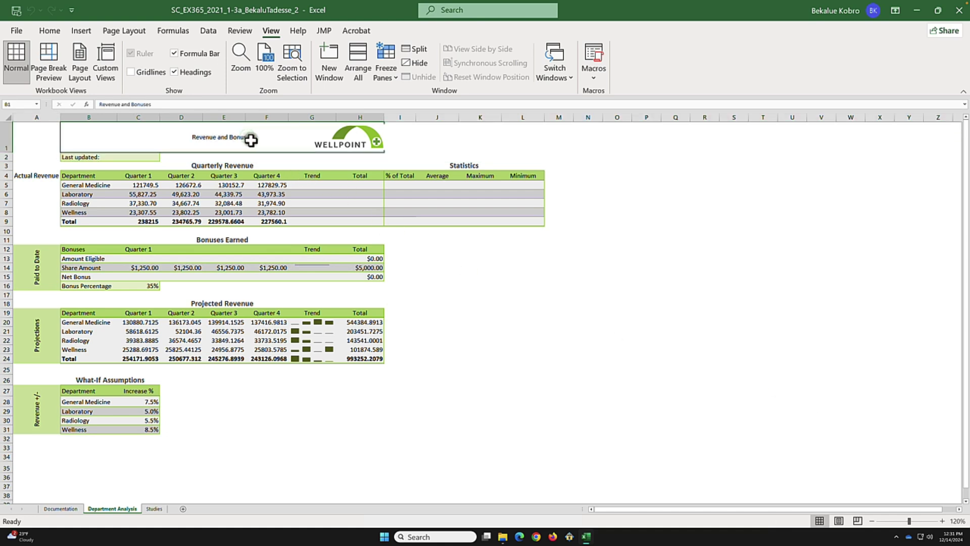
left_click(87, 118)
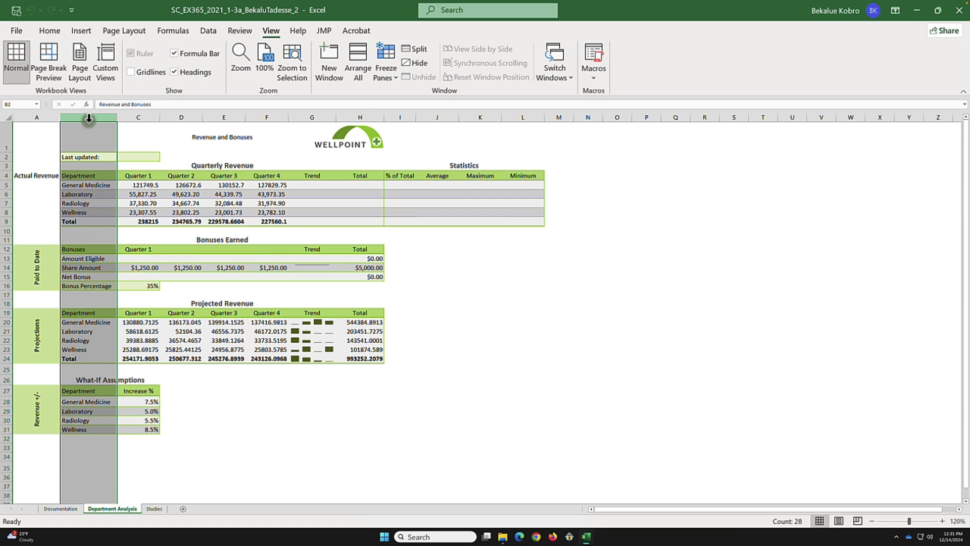
left_click(132, 135)
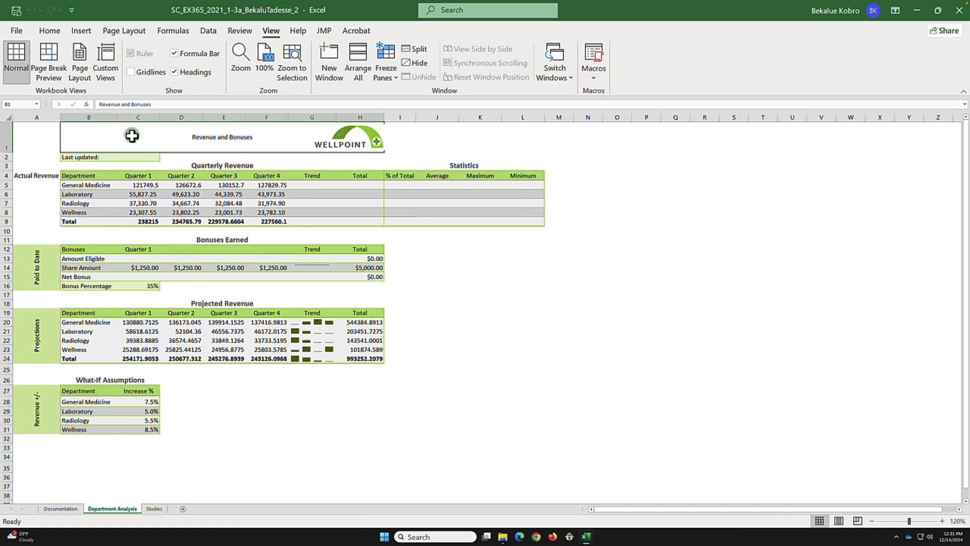
scroll(554, 93, "up", 6)
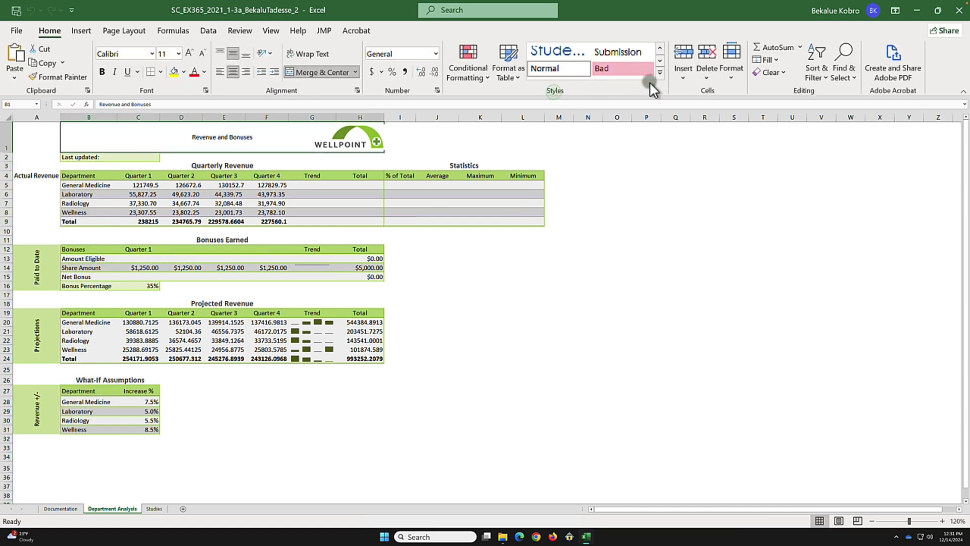
left_click(660, 71)
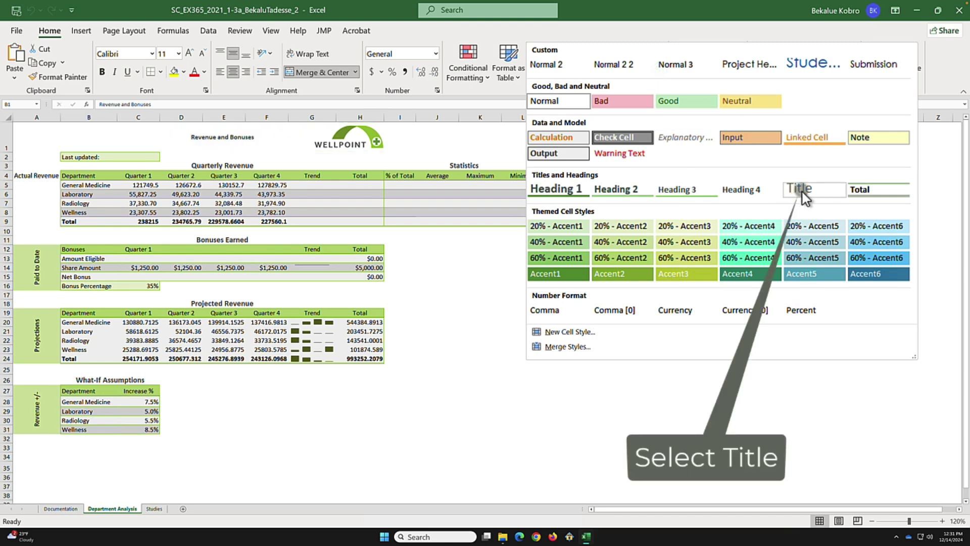
left_click(803, 192)
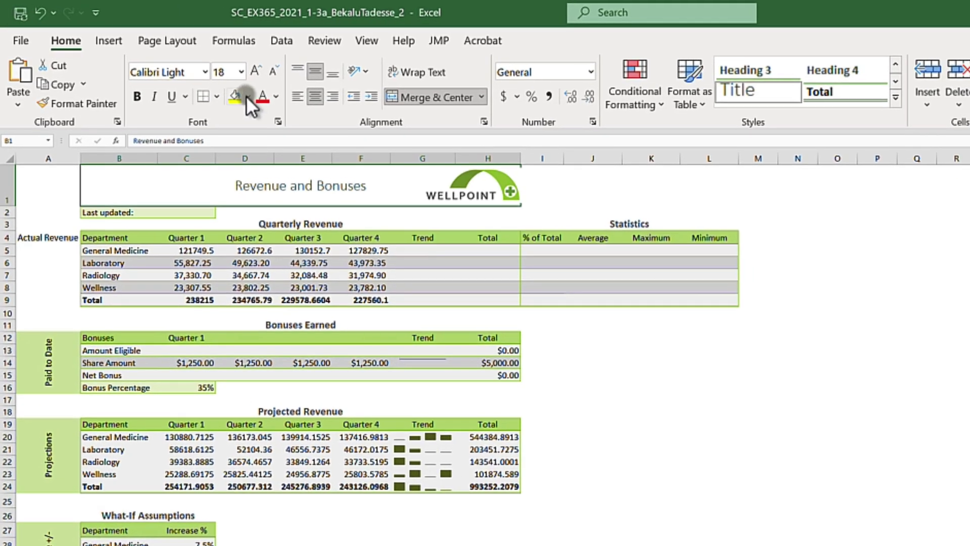
Add a medium solid bottom border in Lime, Accent 2 to the "Revenue and Bonuses" heading in merged cell B1
left_click(183, 72)
left_click(215, 96)
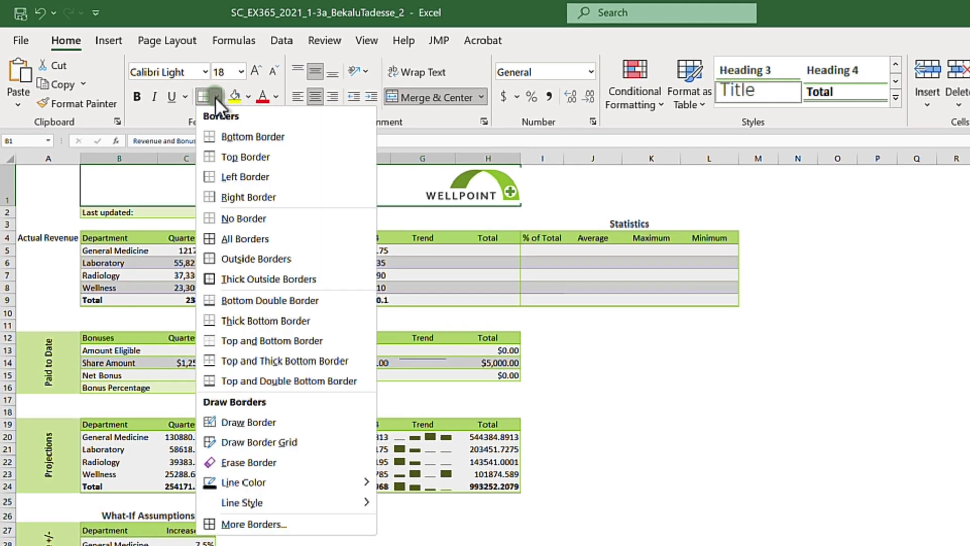
left_click(273, 525)
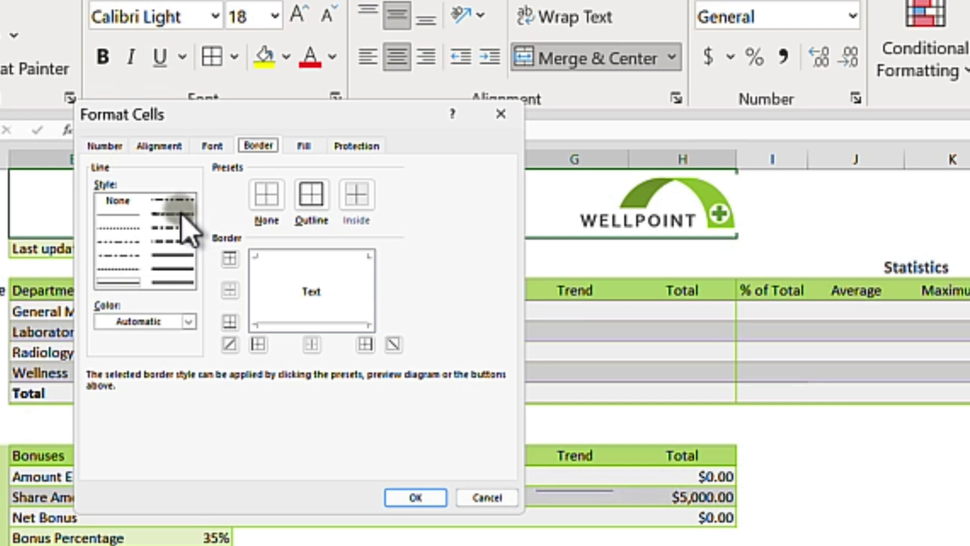
left_click(186, 256)
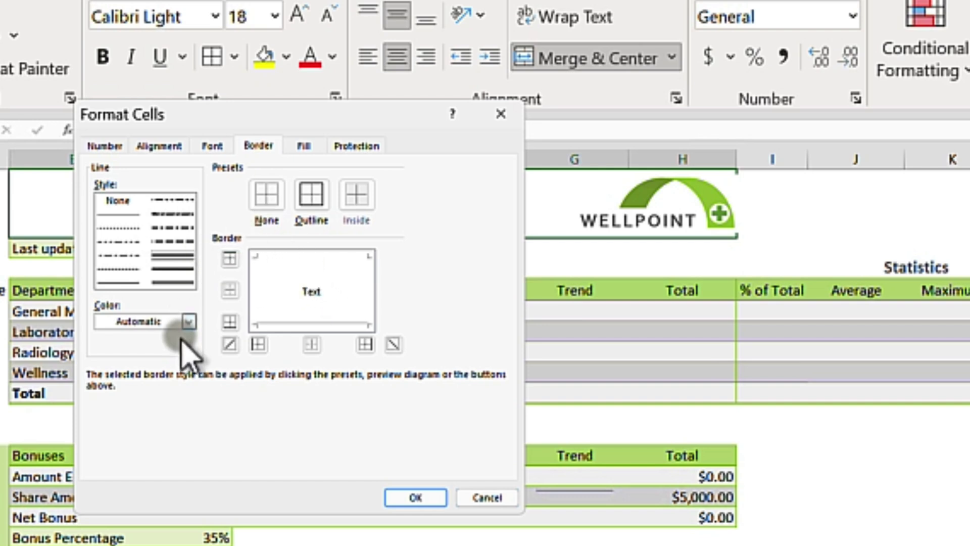
left_click(189, 321)
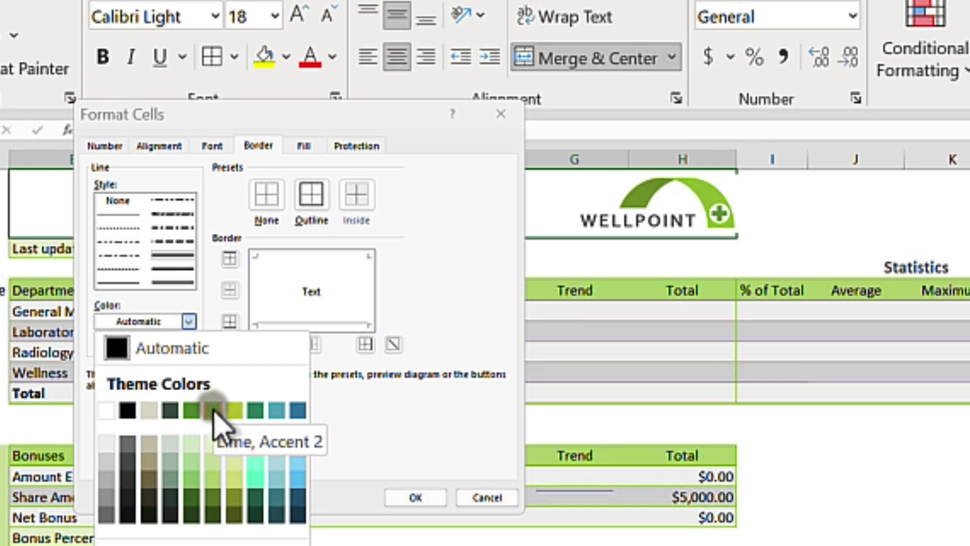
left_click(212, 410)
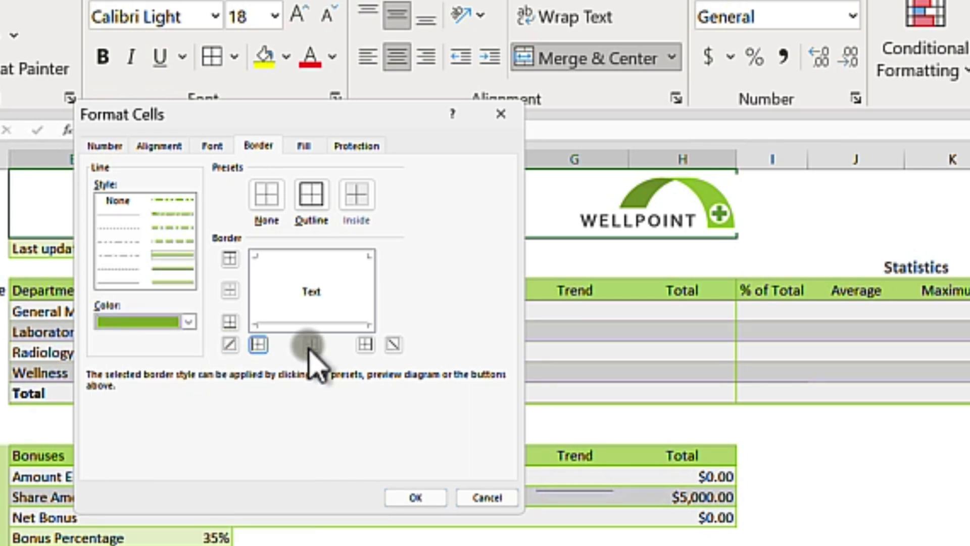
left_click(230, 321)
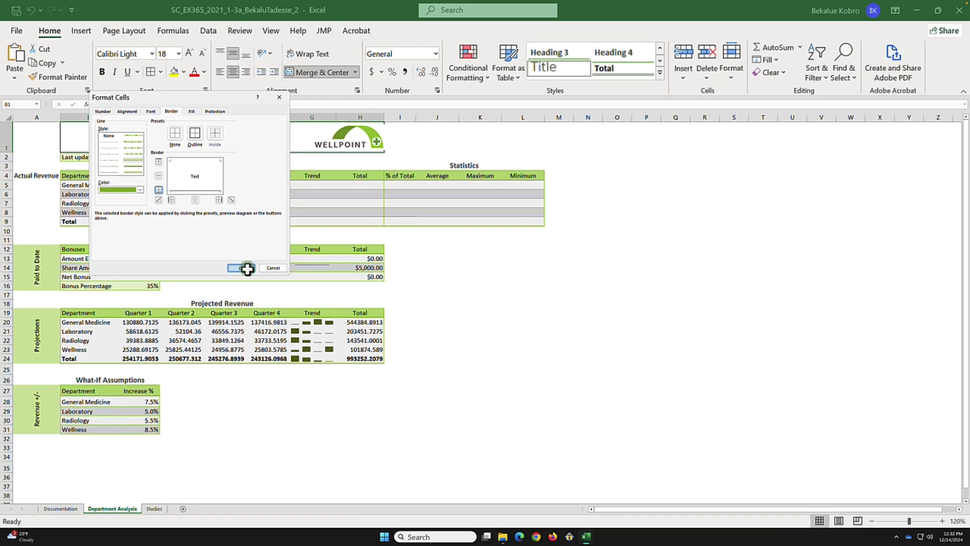
left_click(303, 343)
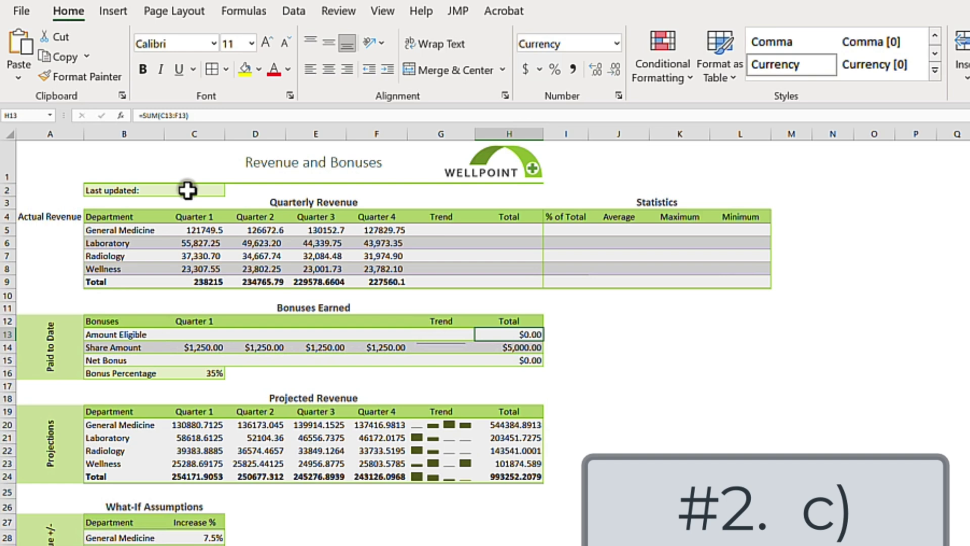
Enter 7/29/24 as the "Last updated" date in cell C2
left_click(136, 157)
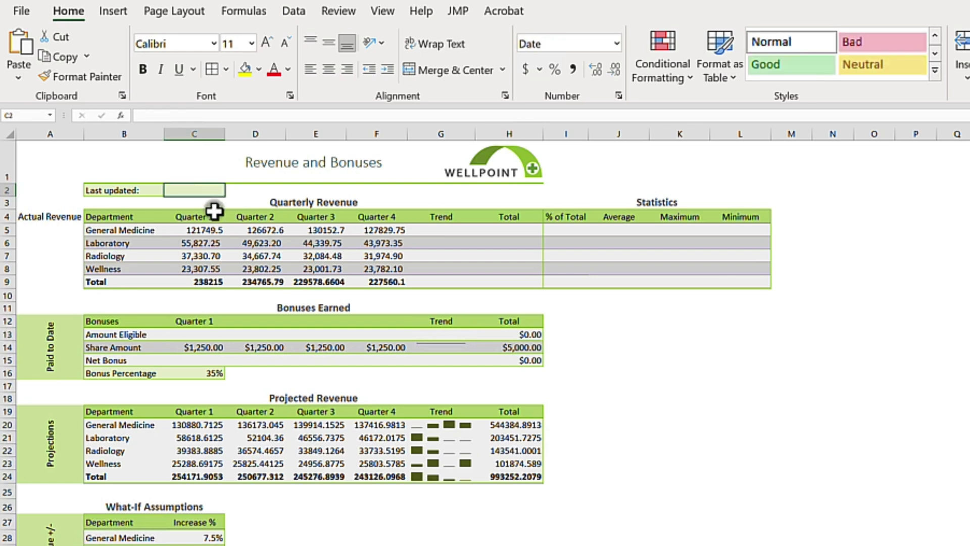
double_click(203, 191)
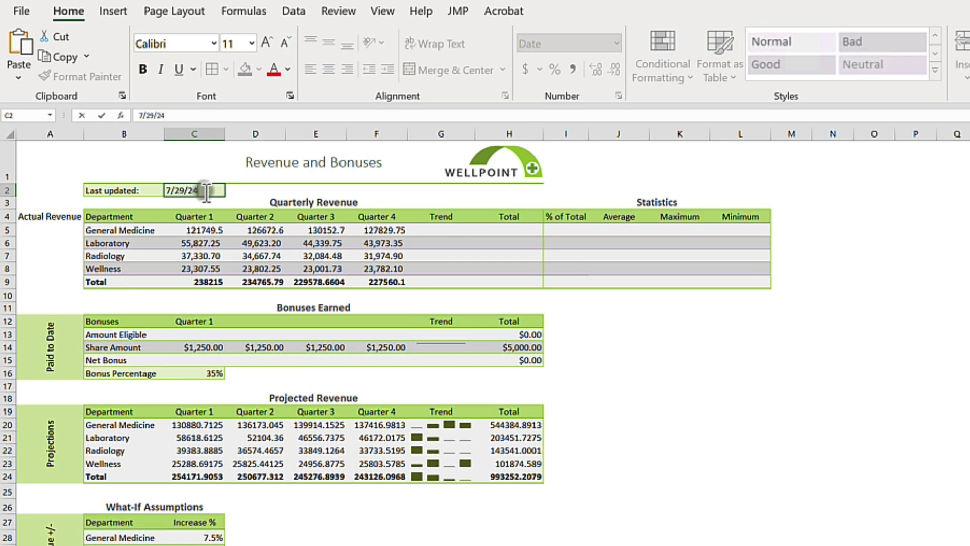
key("ctrl+Return")
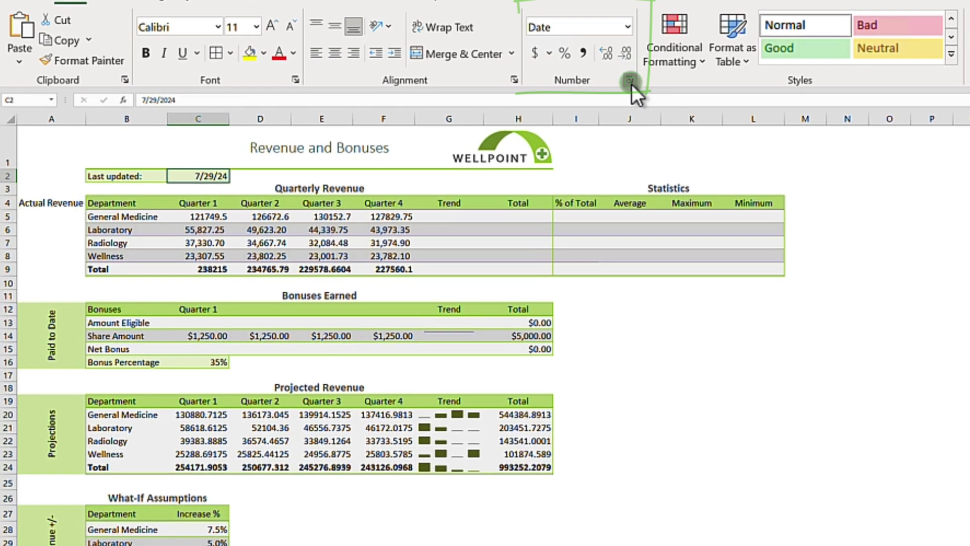
Format the "Last updated" date in cell C2 with the *3/14/2012 date type
left_click(630, 80)
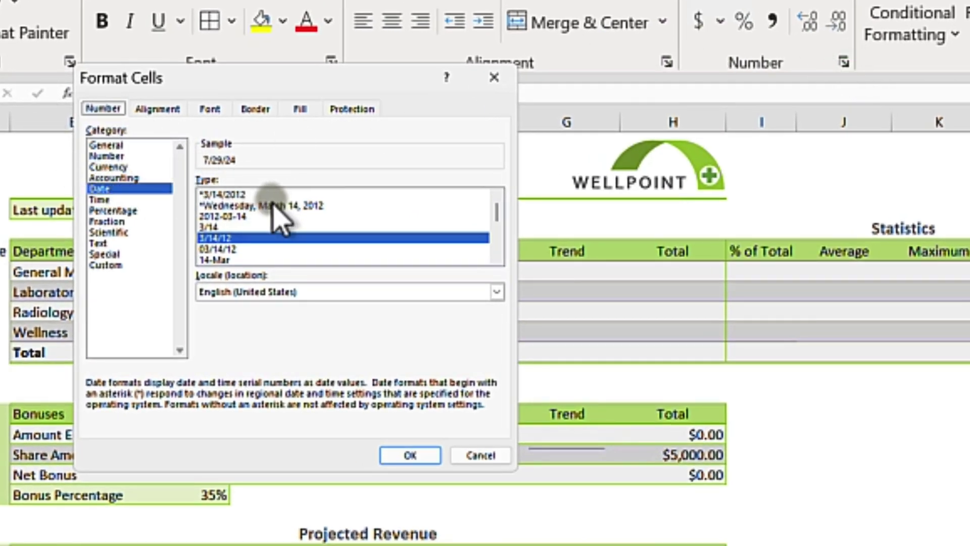
left_click(235, 194)
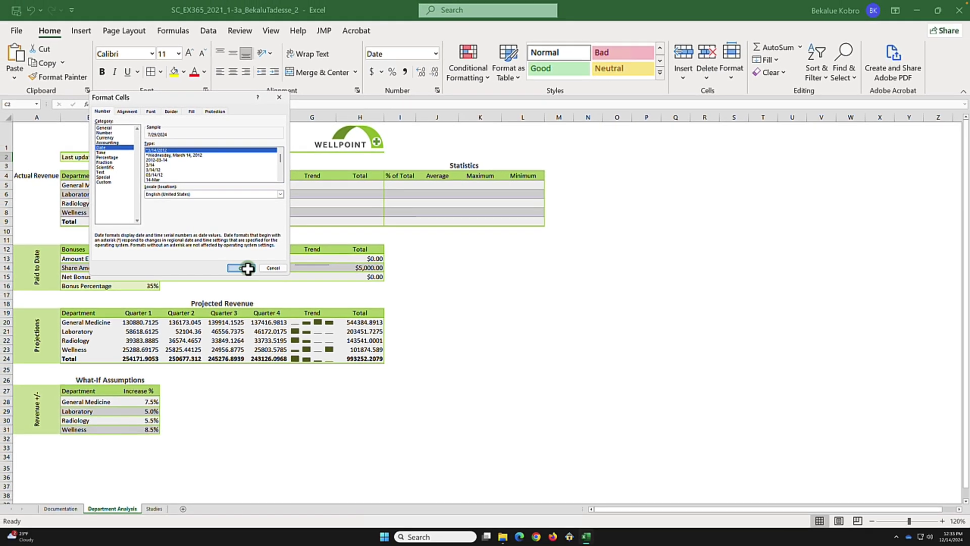
left_click(343, 370)
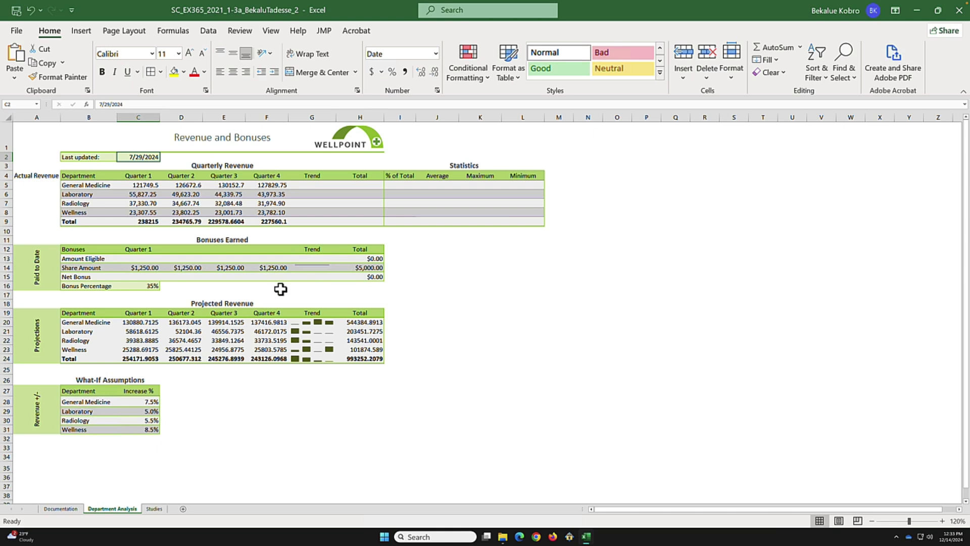
Merge and center the "Actual Revenue" label across cells A4:A9
left_click(33, 176)
left_click_drag(34, 176, 33, 223)
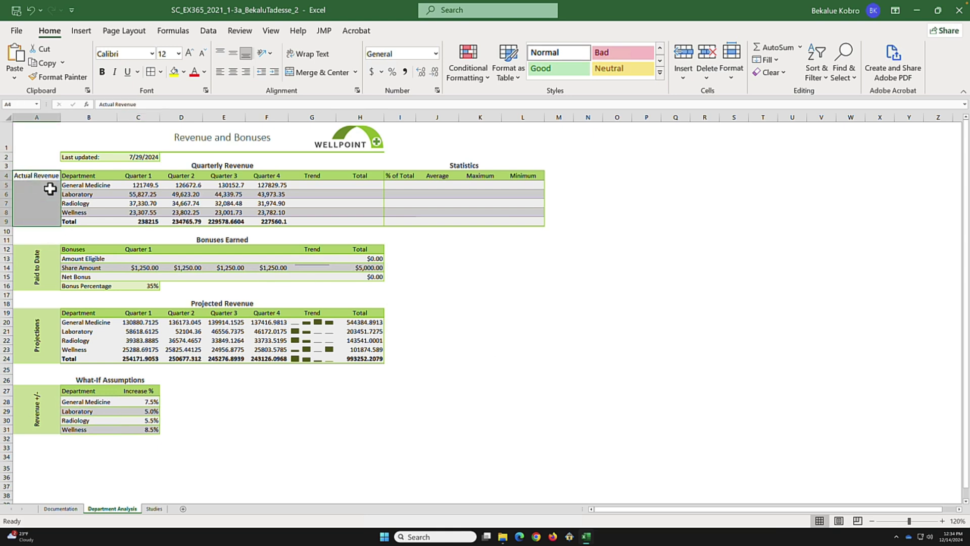
left_click(326, 74)
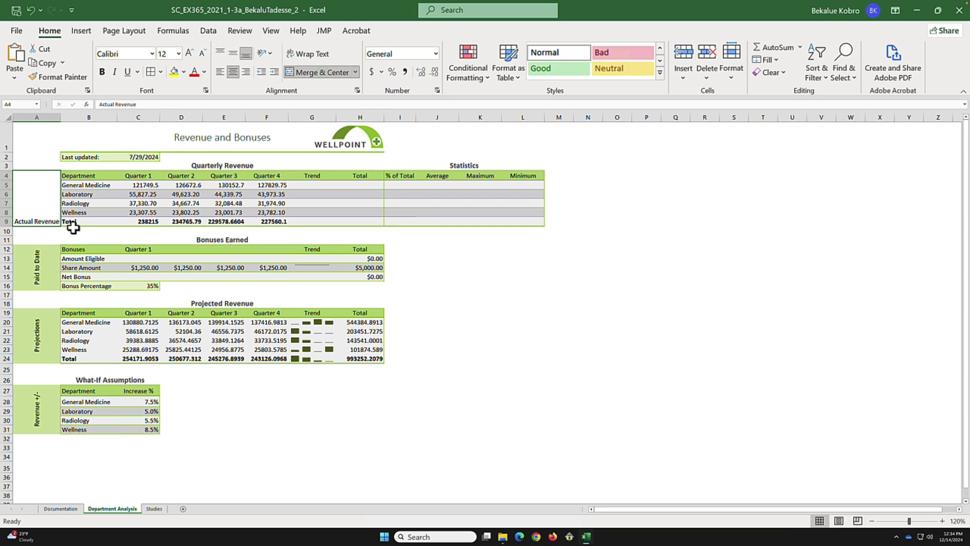
Rotate the "Actual Revenue" text up in merged cell A4, like the Paid to Date, Projections and Revenue +/- labels
left_click(49, 278)
left_click(49, 334)
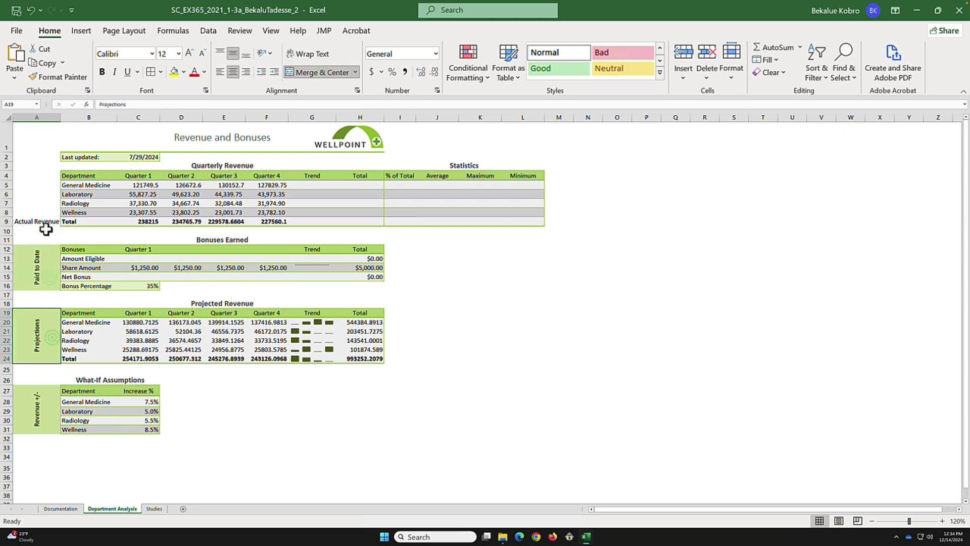
left_click(46, 223)
left_click(48, 331)
left_click(43, 410)
left_click(47, 338)
left_click(41, 279)
left_click(45, 200)
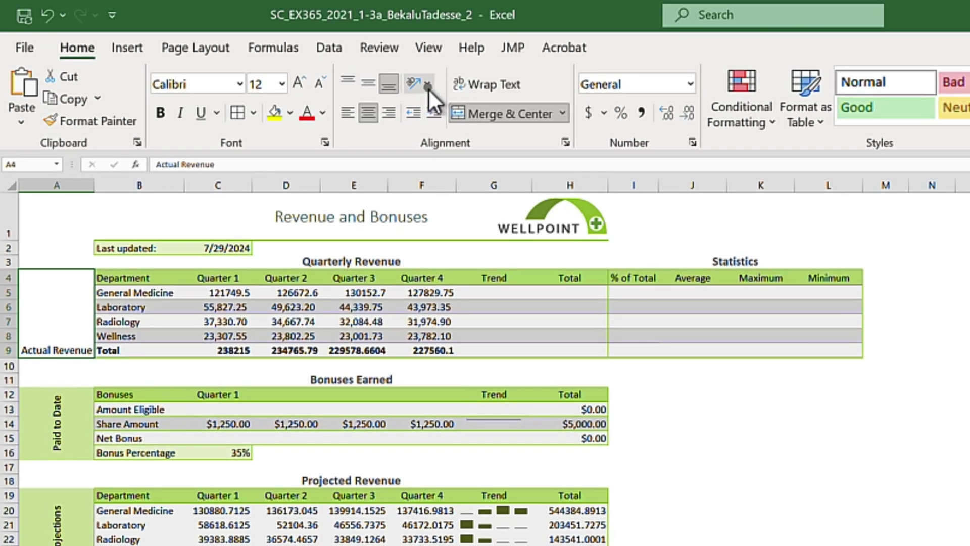
left_click(428, 87)
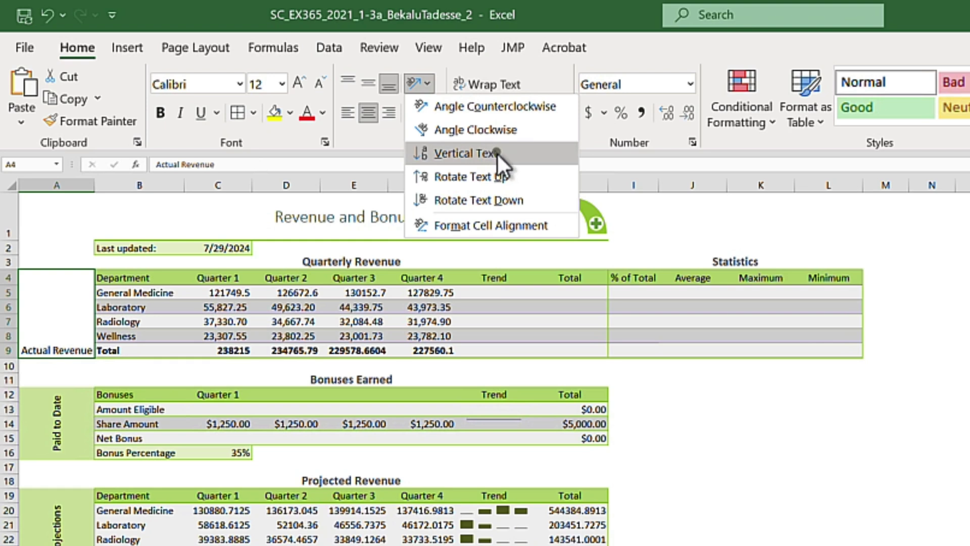
left_click(483, 175)
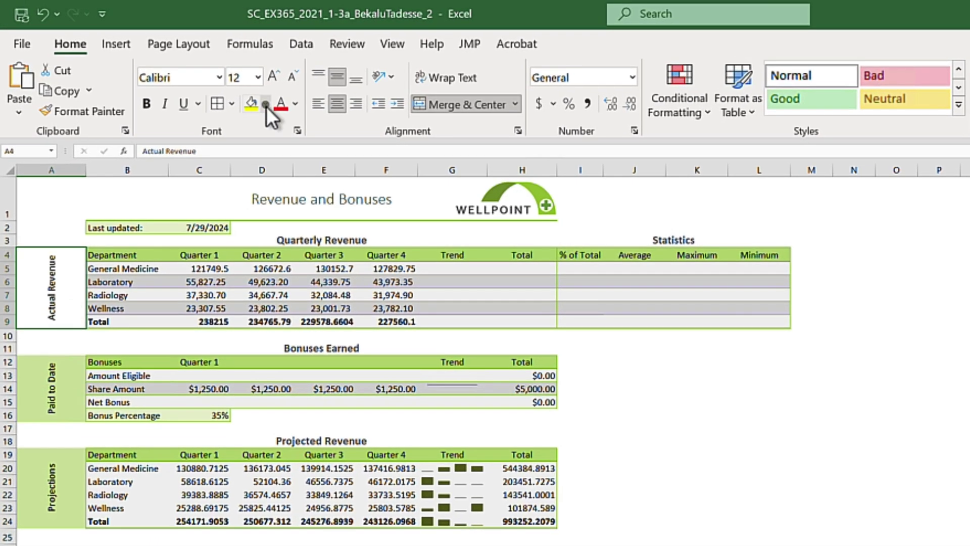
Fill the merged "Actual Revenue" cell with the lighter Lime, Accent 2 shade matching the section labels below and middle-align its text
left_click(183, 73)
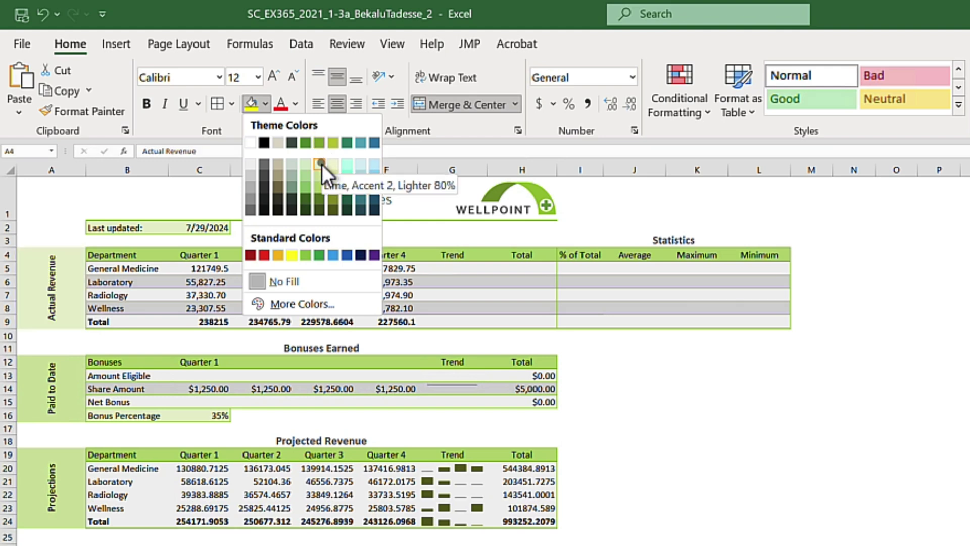
left_click(321, 176)
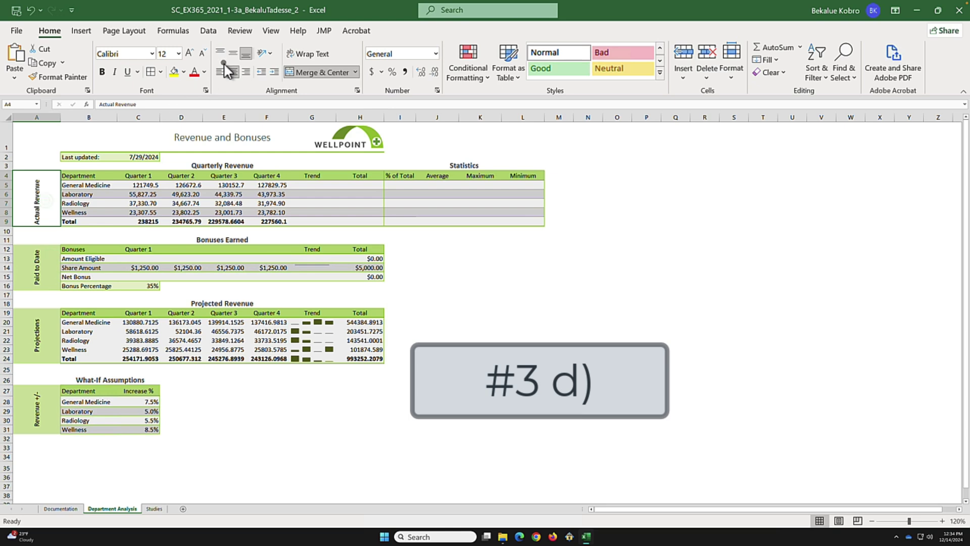
left_click(233, 49)
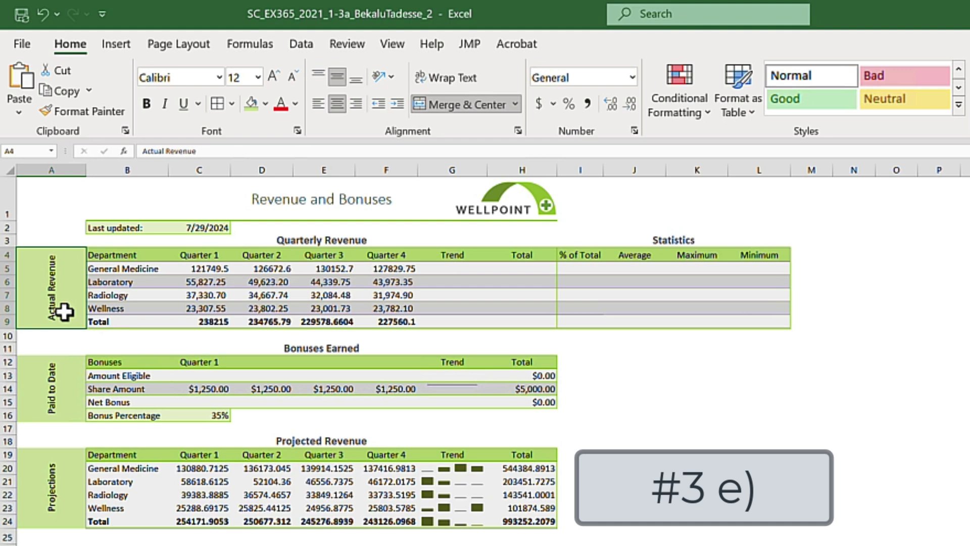
AutoFit the width of column A to its contents and save the workbook
left_click(66, 168)
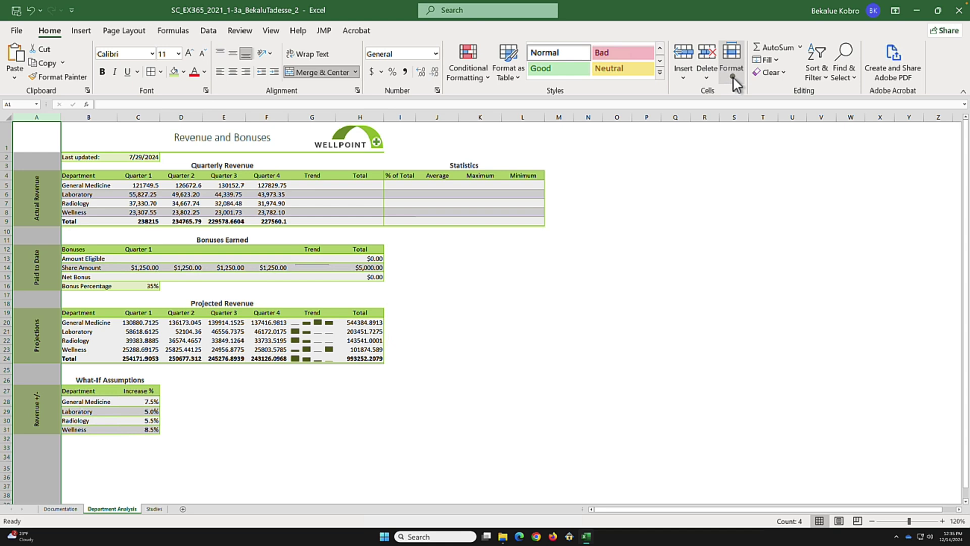
left_click(733, 77)
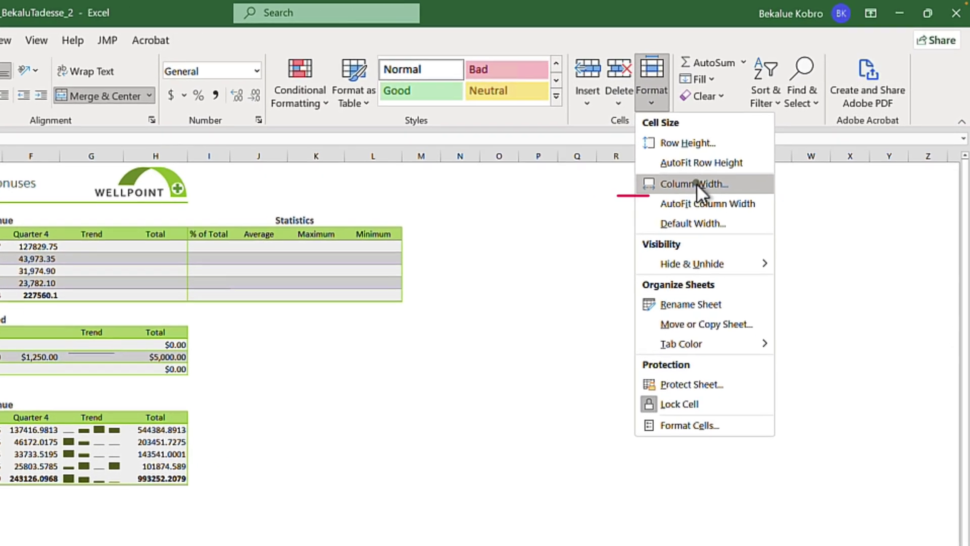
left_click(749, 202)
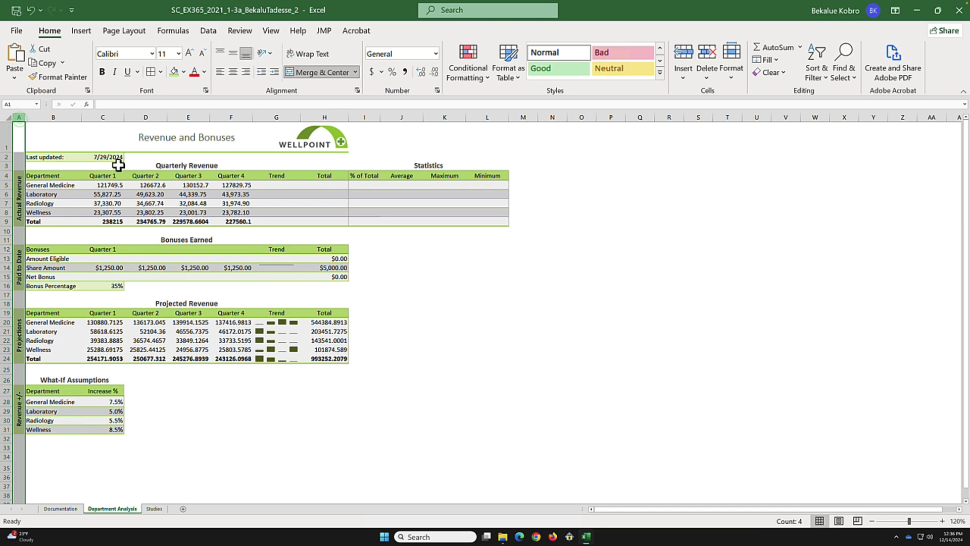
left_click(430, 294)
left_click(15, 9)
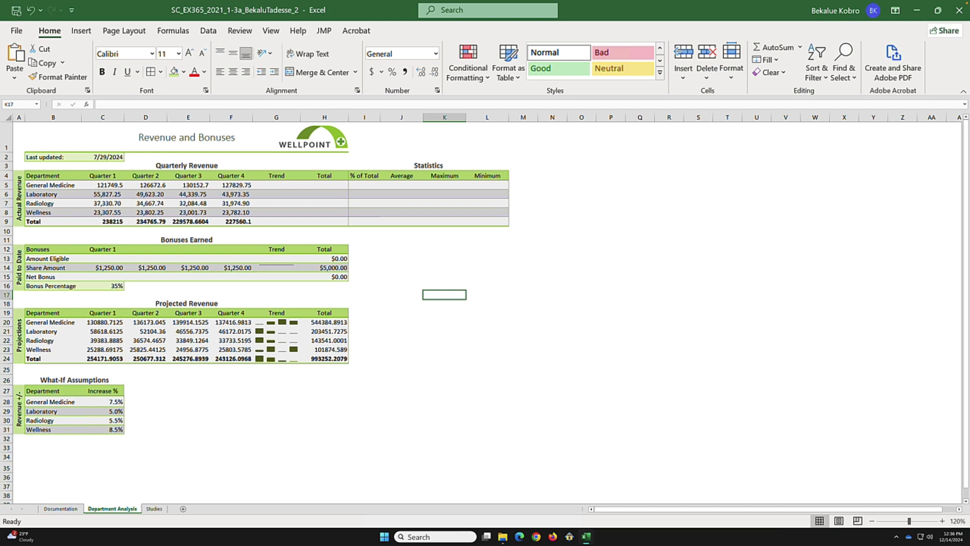
Apply the Accounting number format with two decimal places and the $ symbol to the General Medicine quarterly revenue in C5:F5
left_click(117, 117)
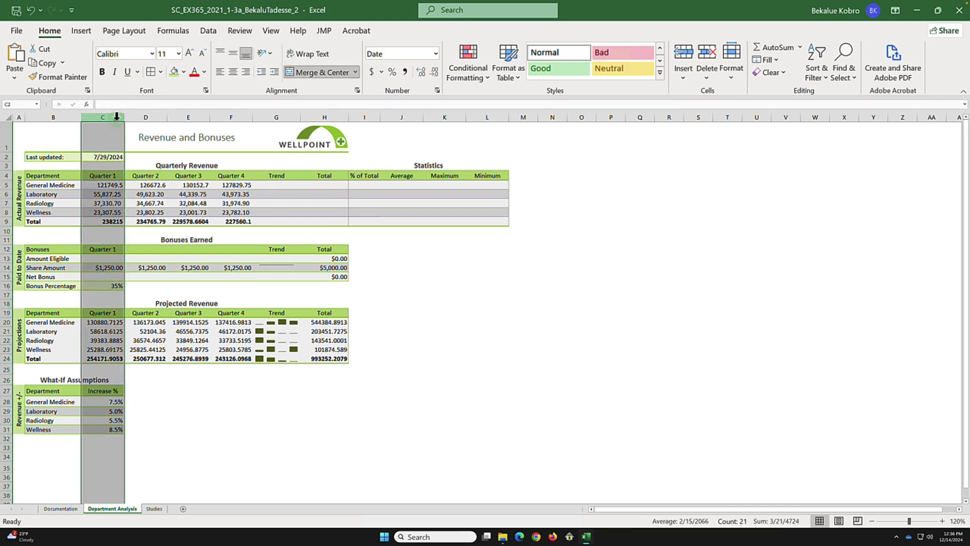
left_click_drag(101, 188, 230, 187)
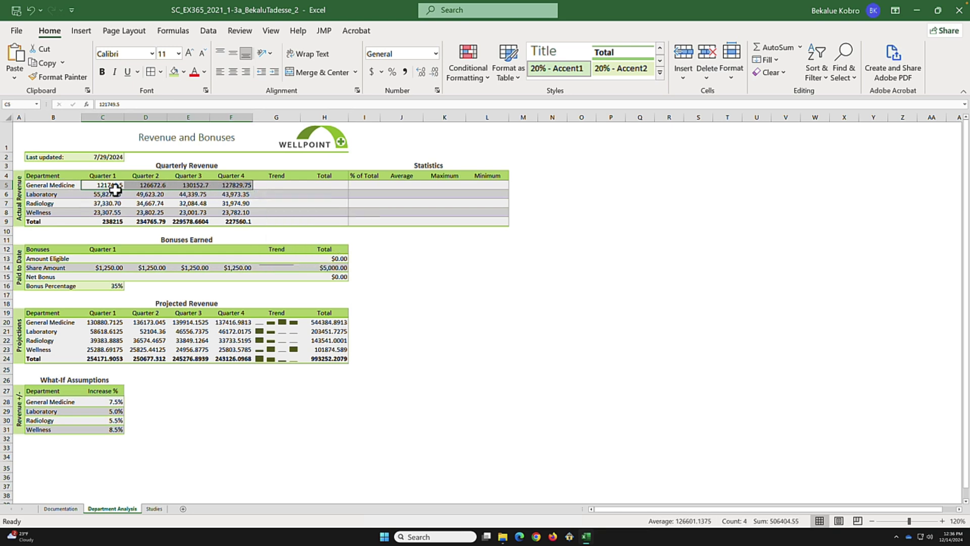
left_click(436, 53)
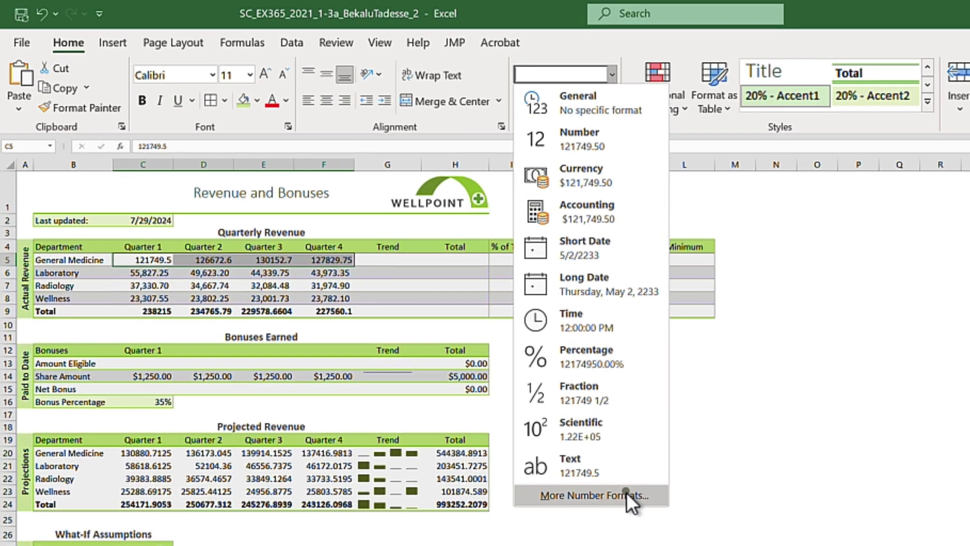
left_click(599, 496)
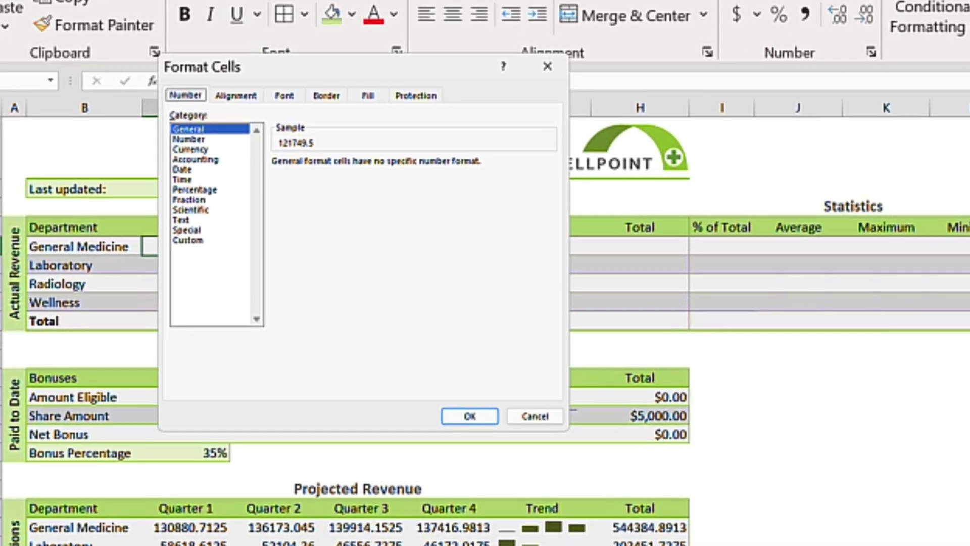
left_click(208, 159)
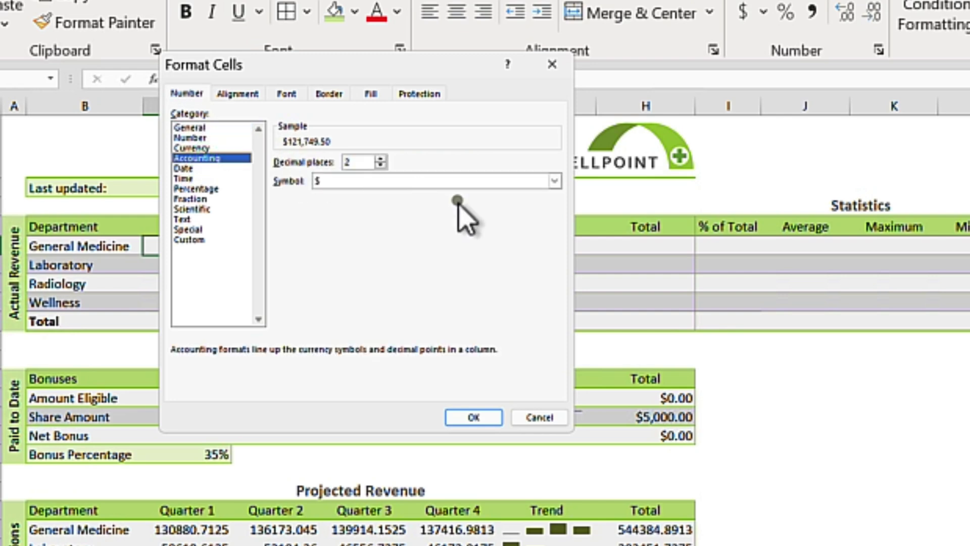
left_click(468, 418)
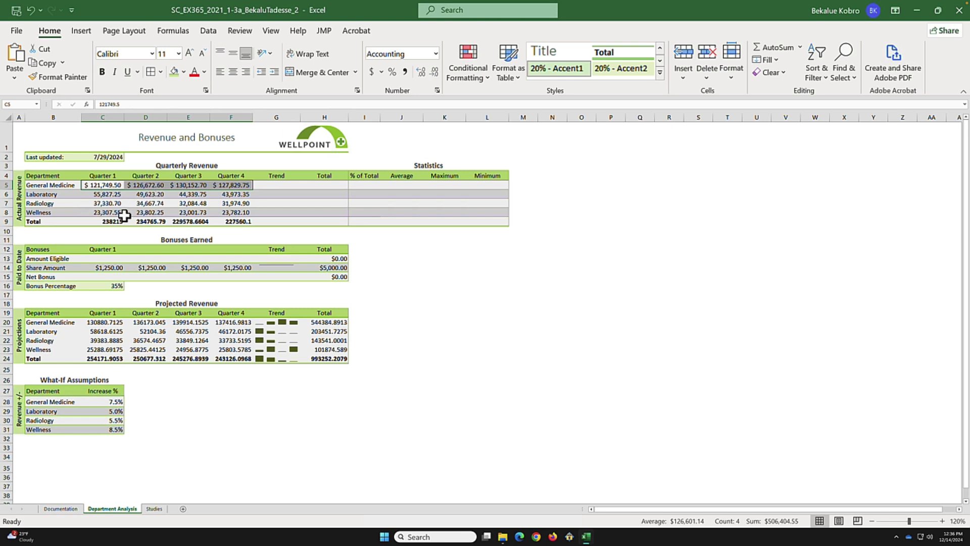
Apply the Accounting number format with two decimal places and the $ symbol to the Quarterly Revenue totals in C9:F9
left_click_drag(121, 221, 238, 225)
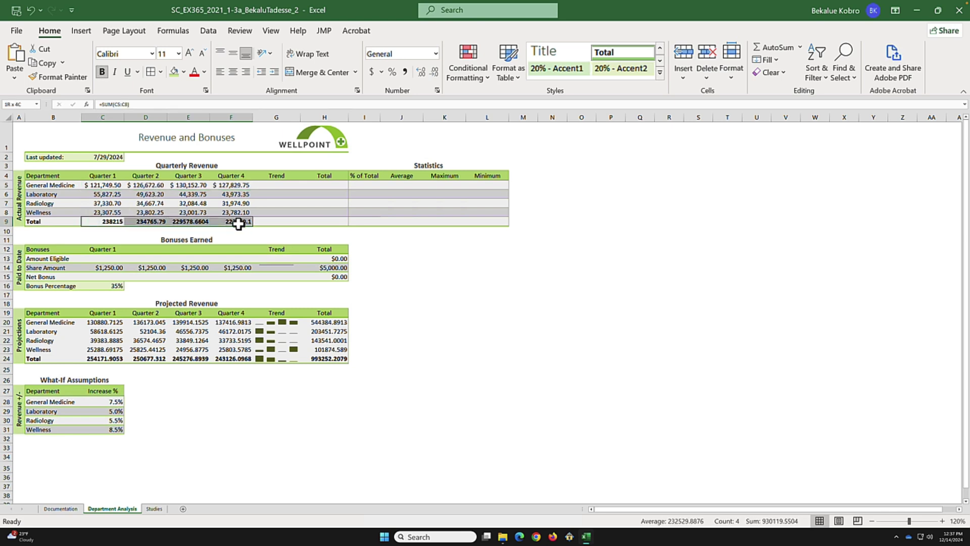
left_click(435, 54)
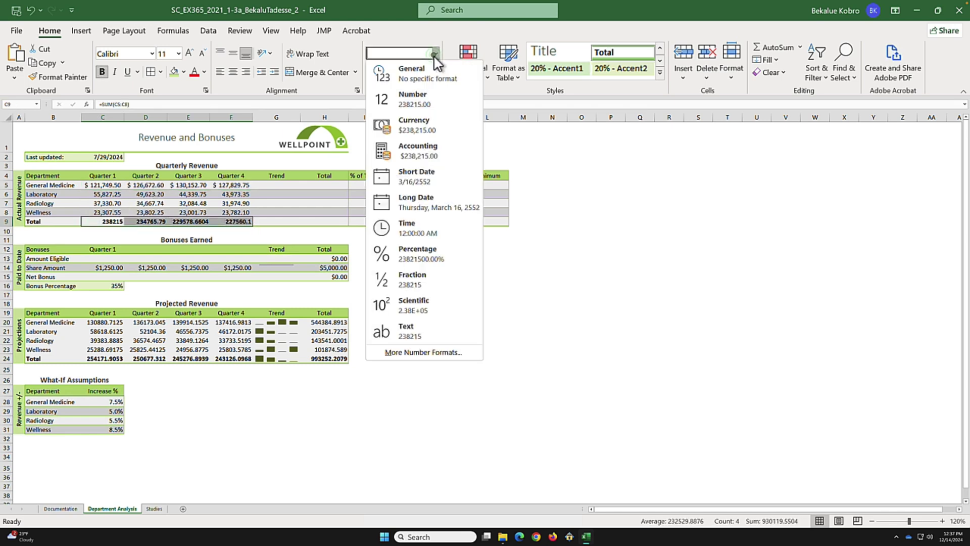
left_click(423, 352)
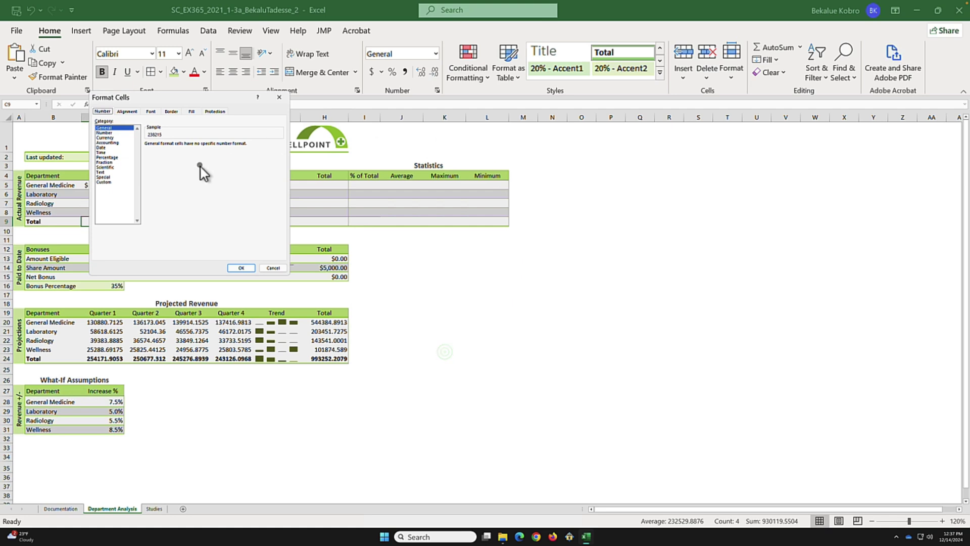
left_click(108, 142)
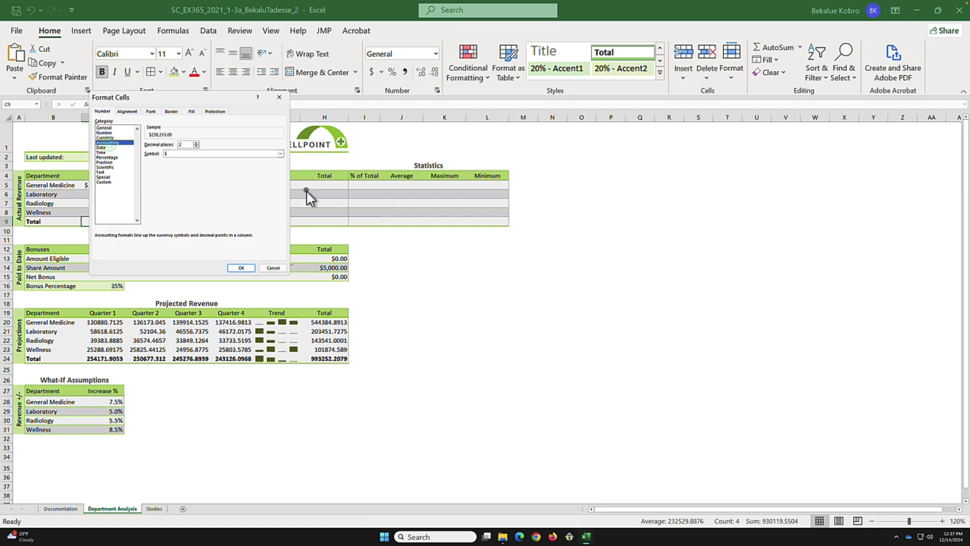
left_click(245, 270)
left_click(474, 293)
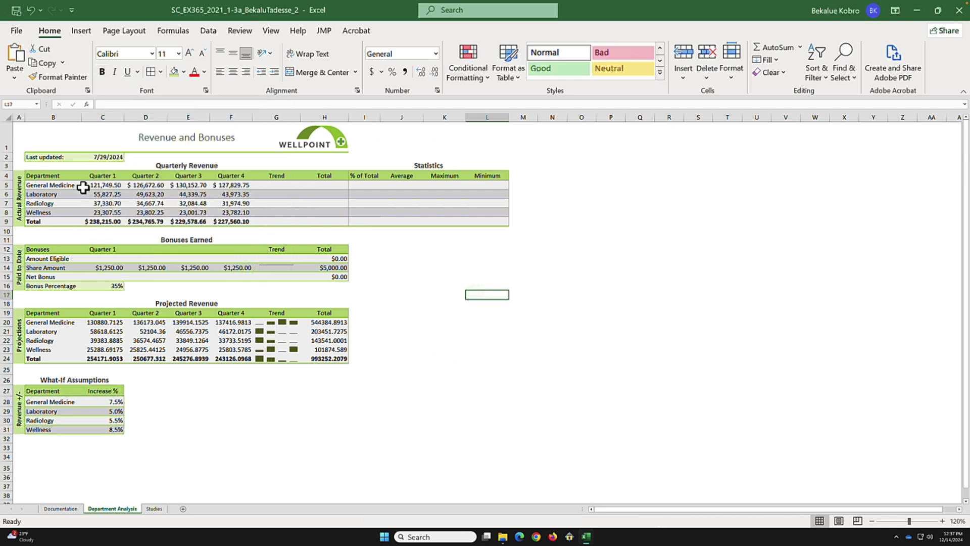
left_click_drag(89, 185, 232, 194)
left_click(232, 223)
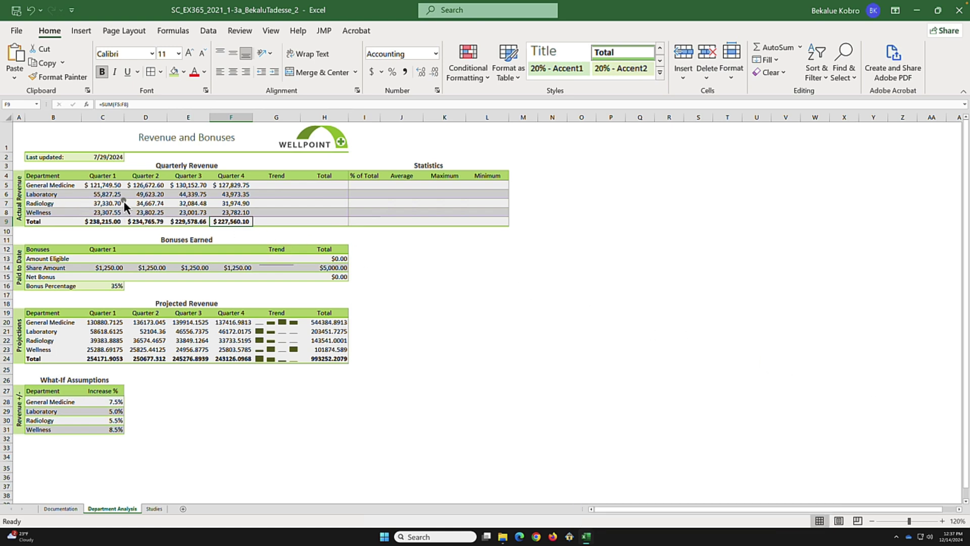
left_click(96, 185)
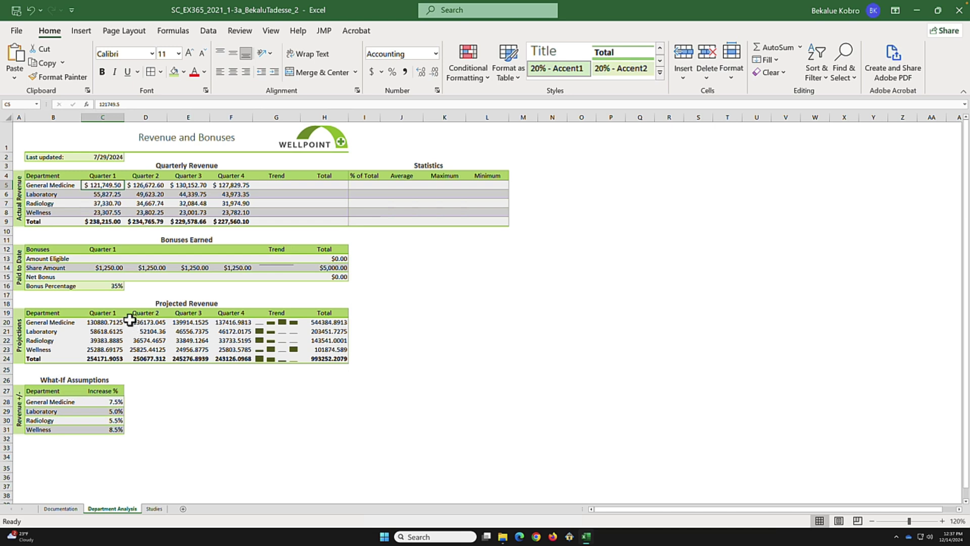
left_click_drag(51, 185, 334, 221)
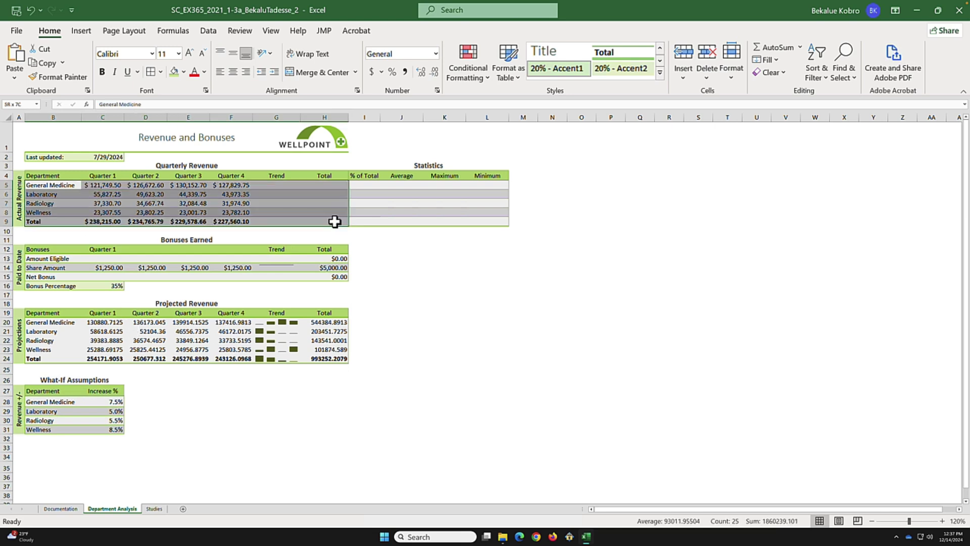
left_click(62, 231)
left_click(59, 117)
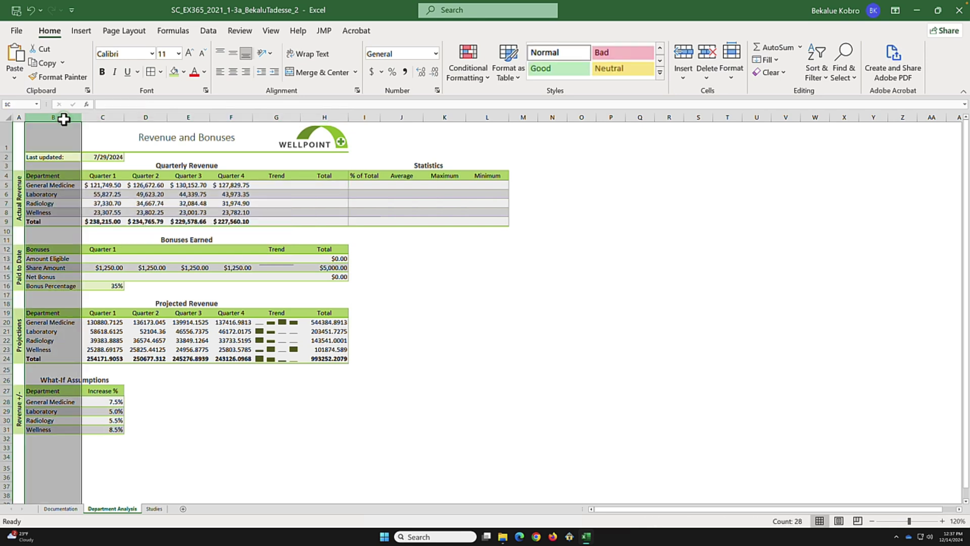
Copy the formatting of the Quarterly Revenue range B5:H9 onto the Projected Revenue range B20:H24 with Format Painter
left_click(43, 185)
left_click_drag(40, 184, 341, 226)
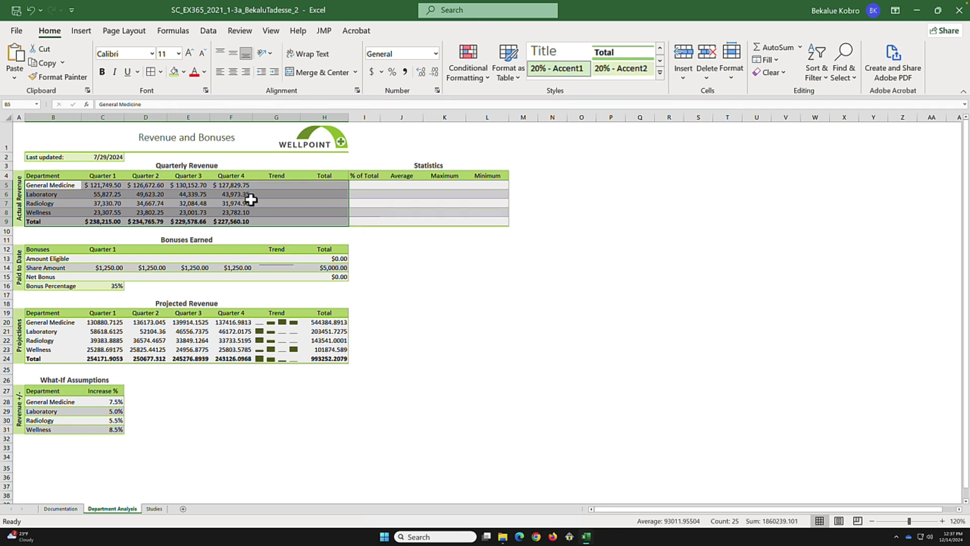
left_click(60, 79)
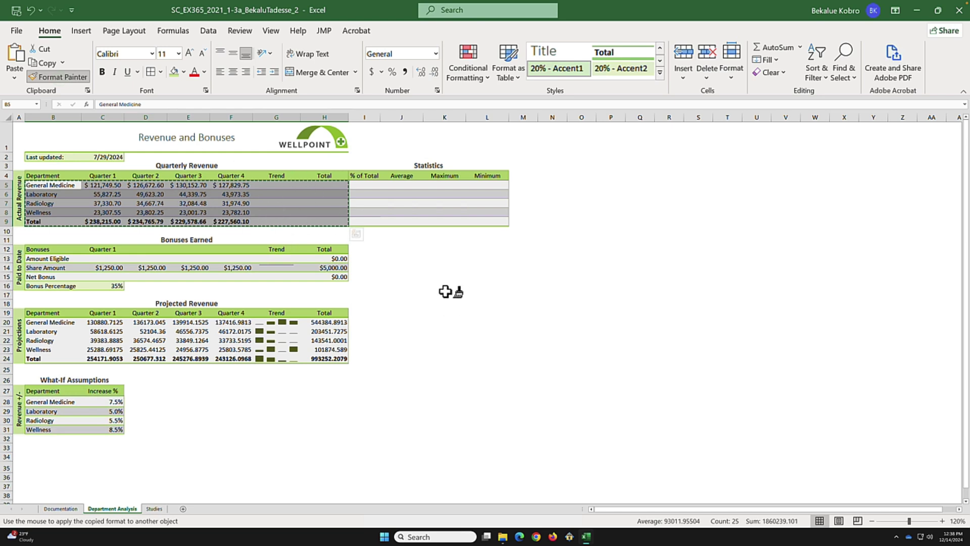
left_click_drag(80, 324, 317, 359)
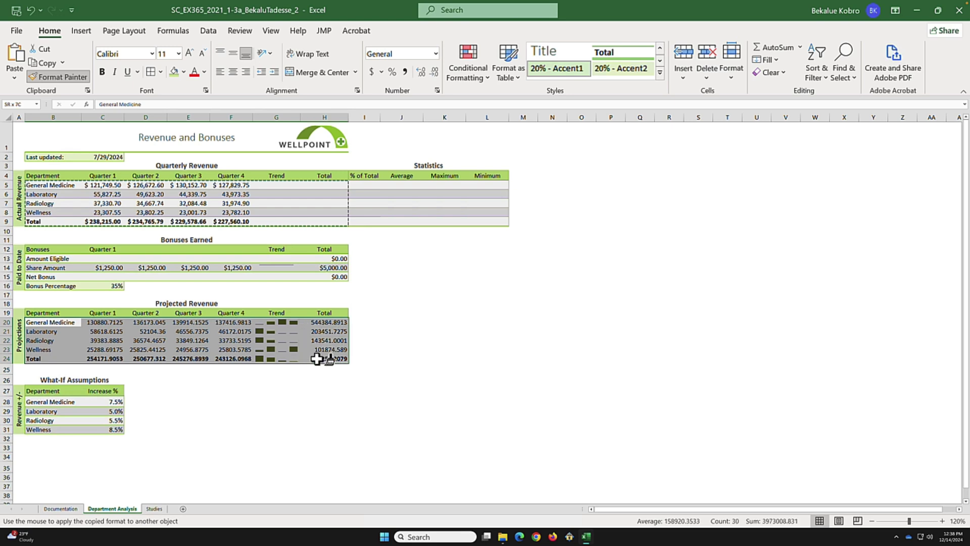
left_click_drag(318, 359, 320, 357)
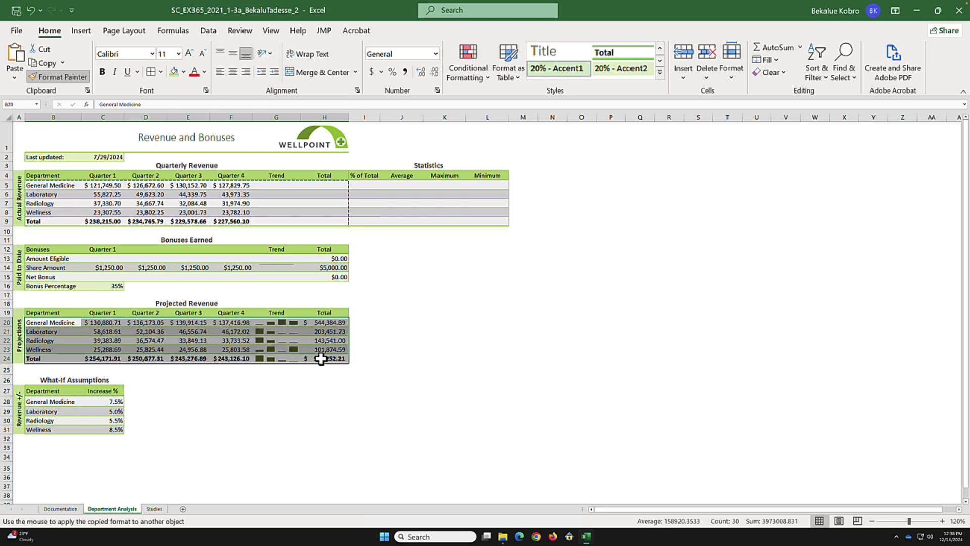
Enter the formula =SUM(C5:F5) in H5 to total the General Medicine quarterly revenue
left_click(460, 339)
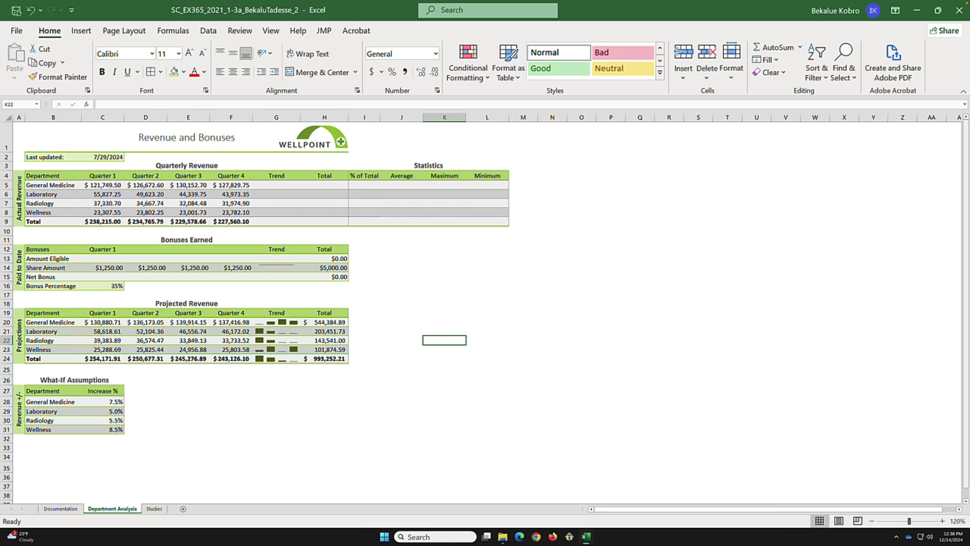
left_click(324, 187)
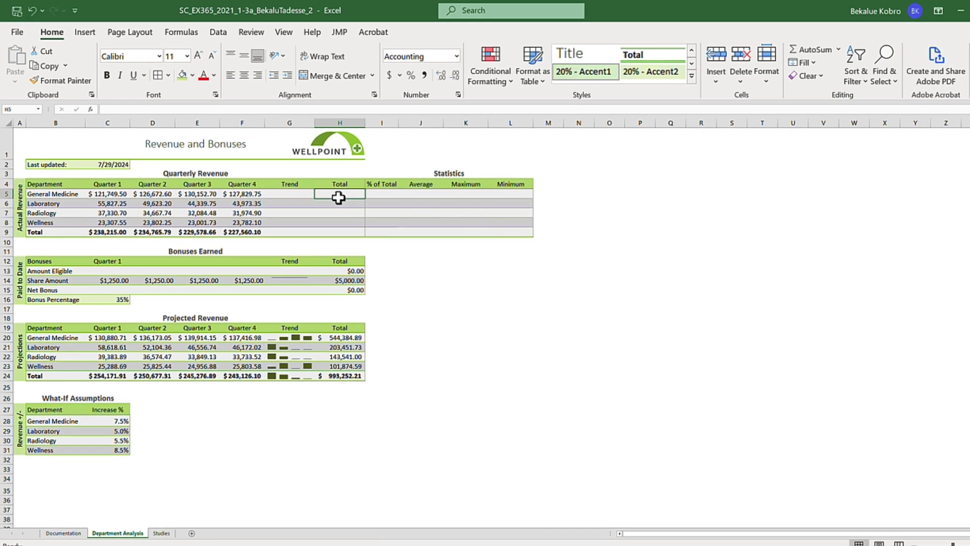
type("=")
key("BackSpace")
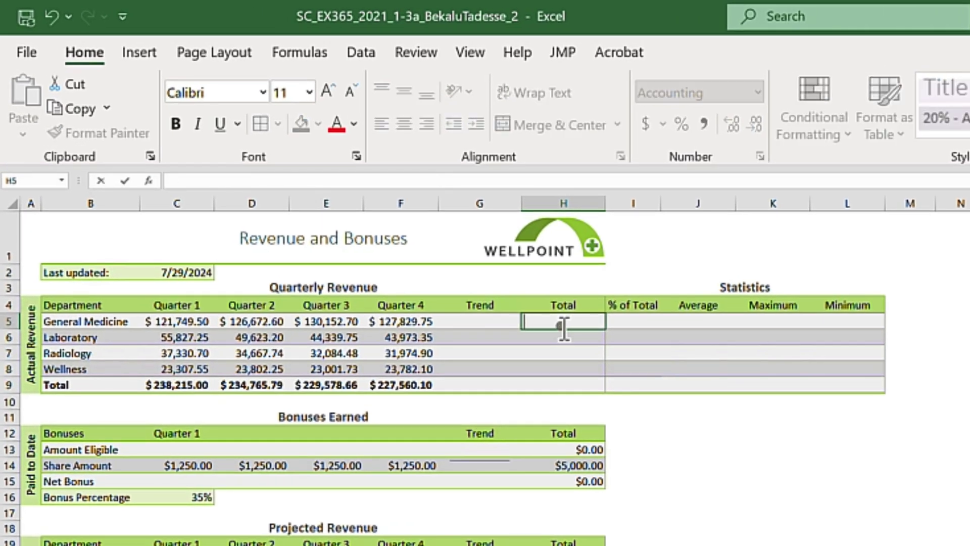
type("Sum")
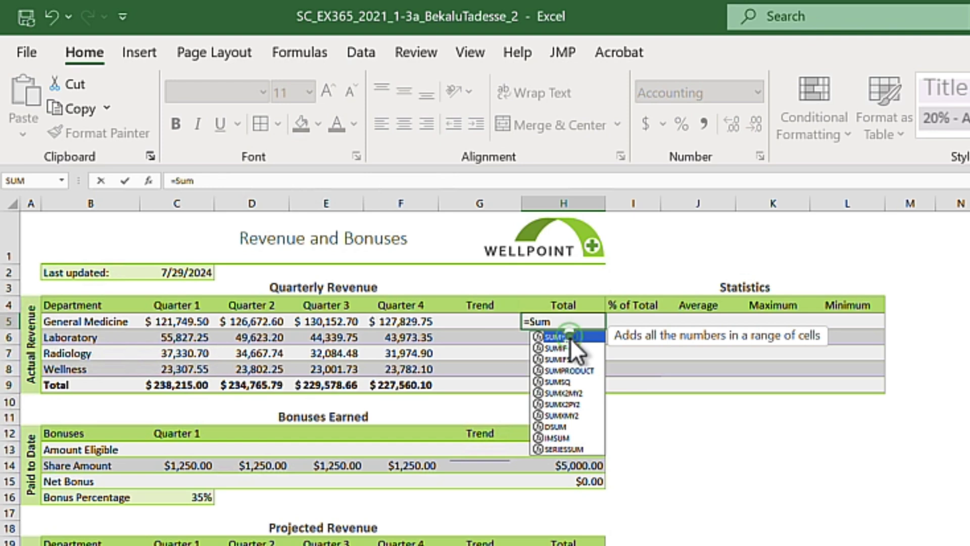
double_click(570, 338)
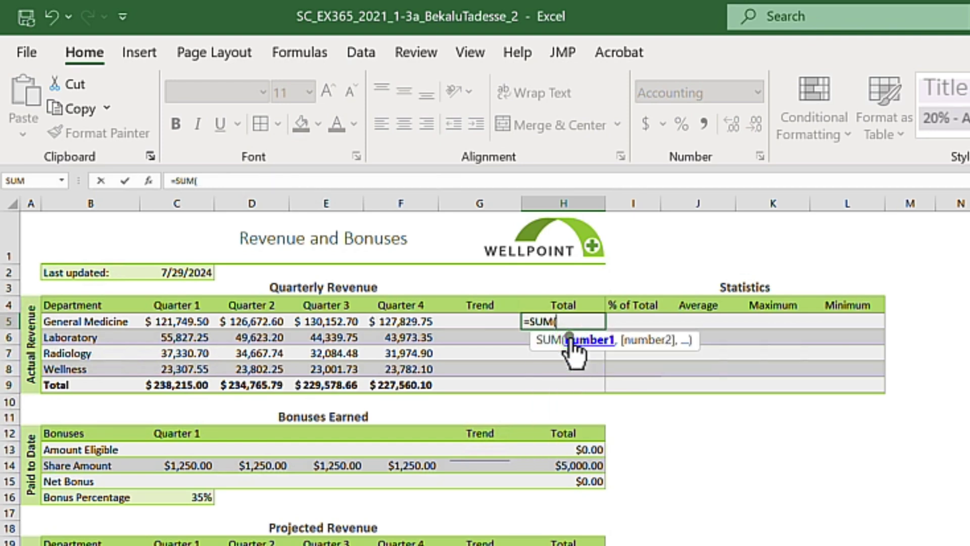
type("C5")
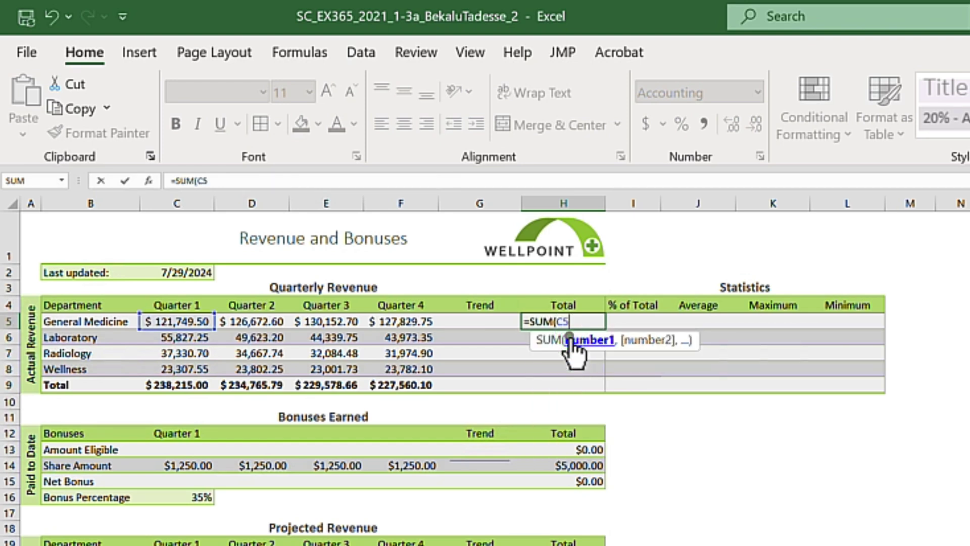
type(":F5)")
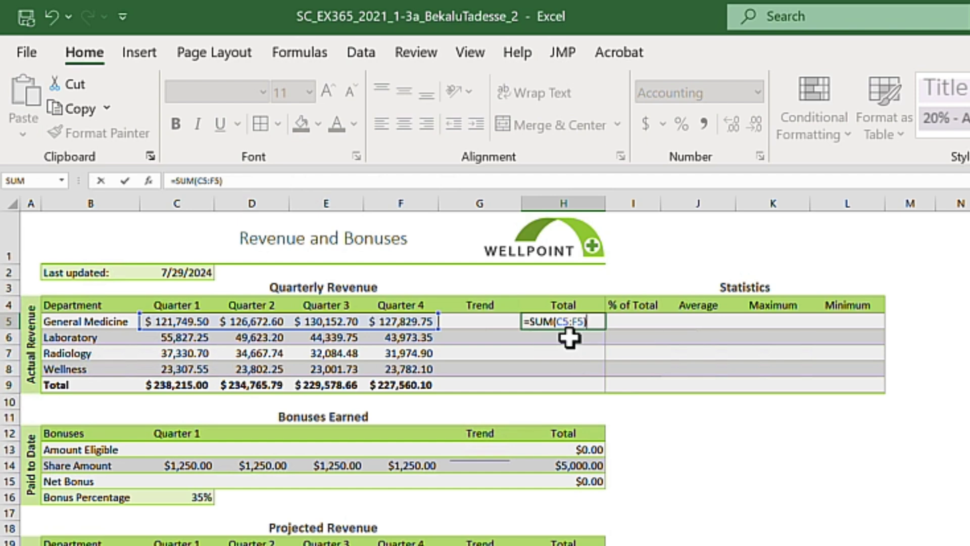
key("Return")
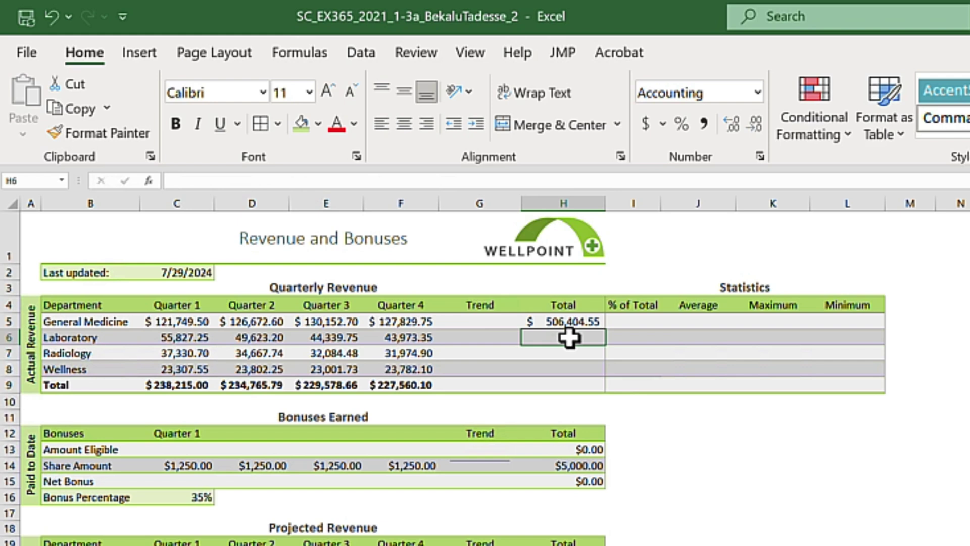
Copy the total formula from H5 to H6:H9, pasting formulas only, and save the workbook
left_click(574, 323)
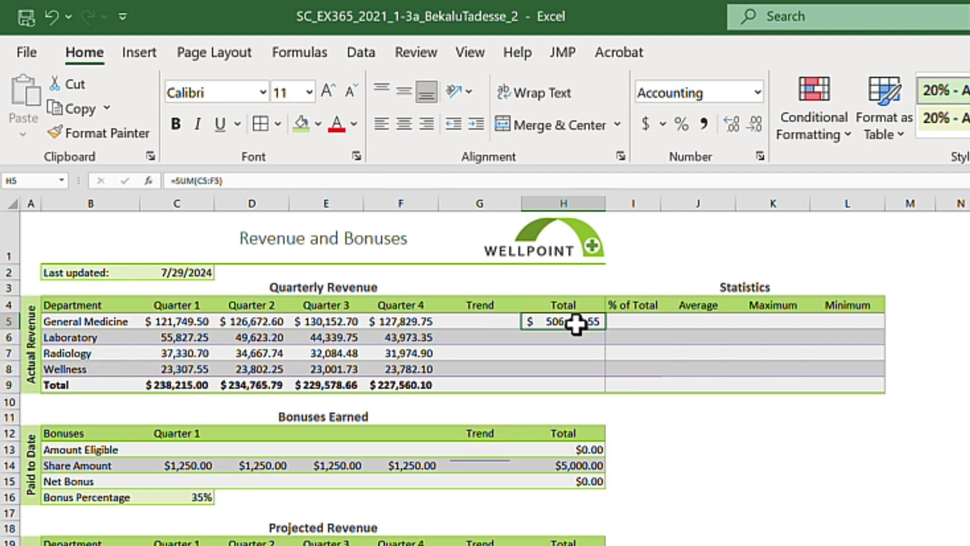
right_click(576, 325)
left_click(628, 360)
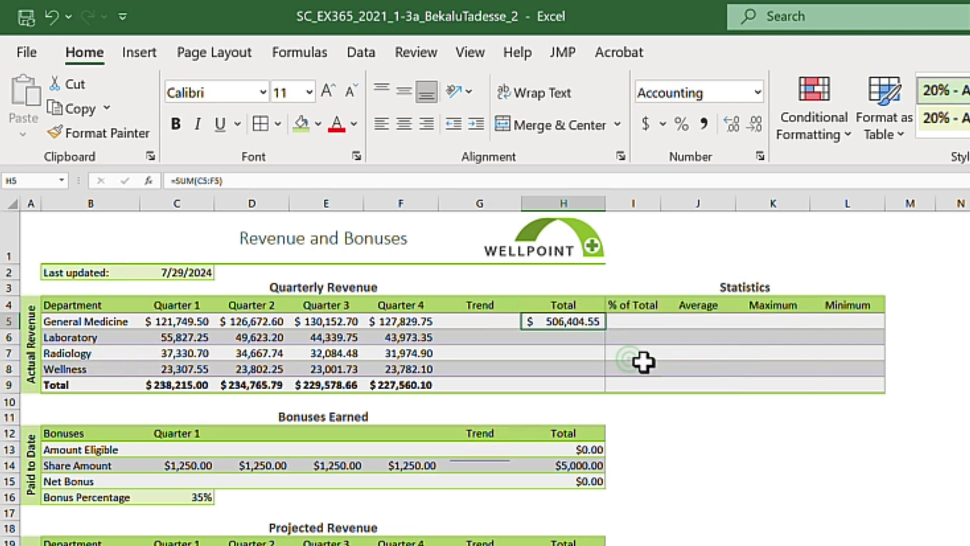
left_click(533, 340)
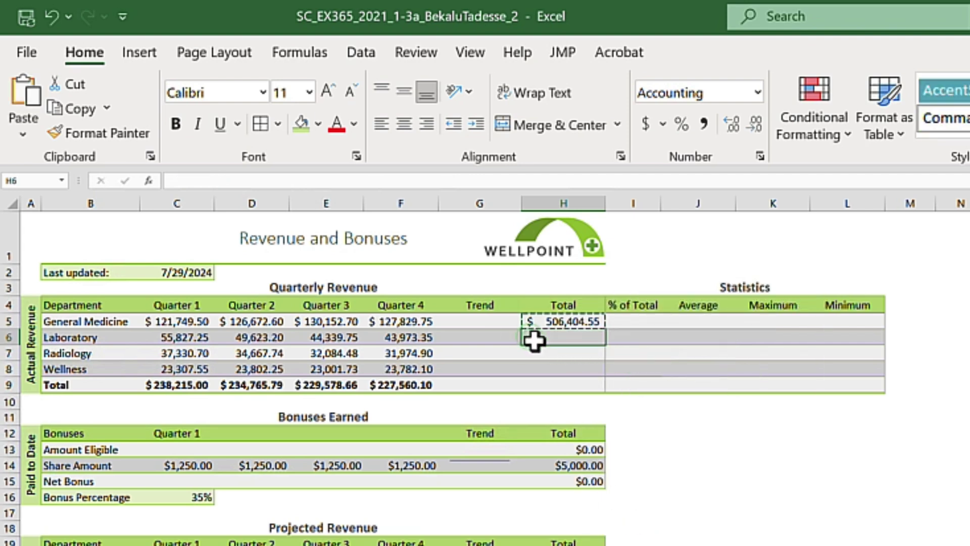
left_click_drag(533, 339, 608, 397)
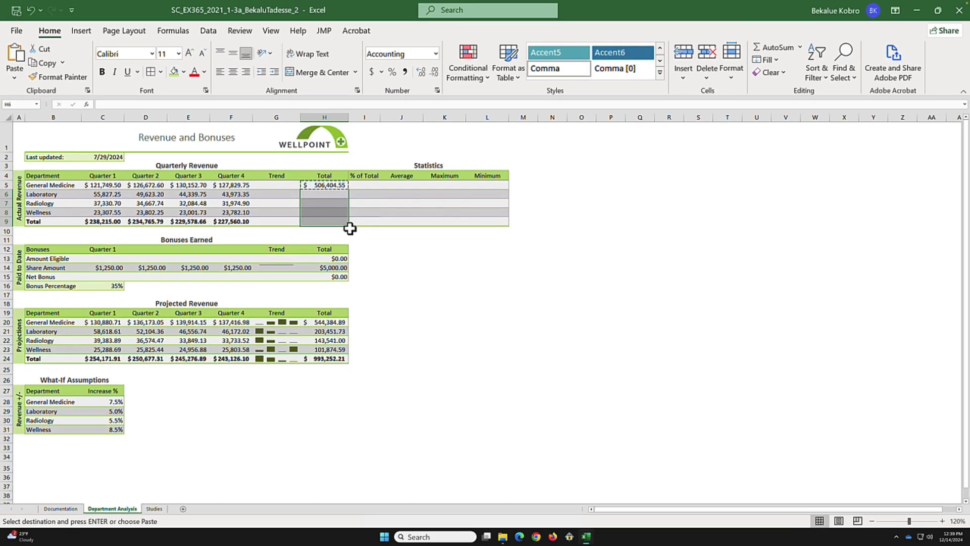
right_click(322, 216)
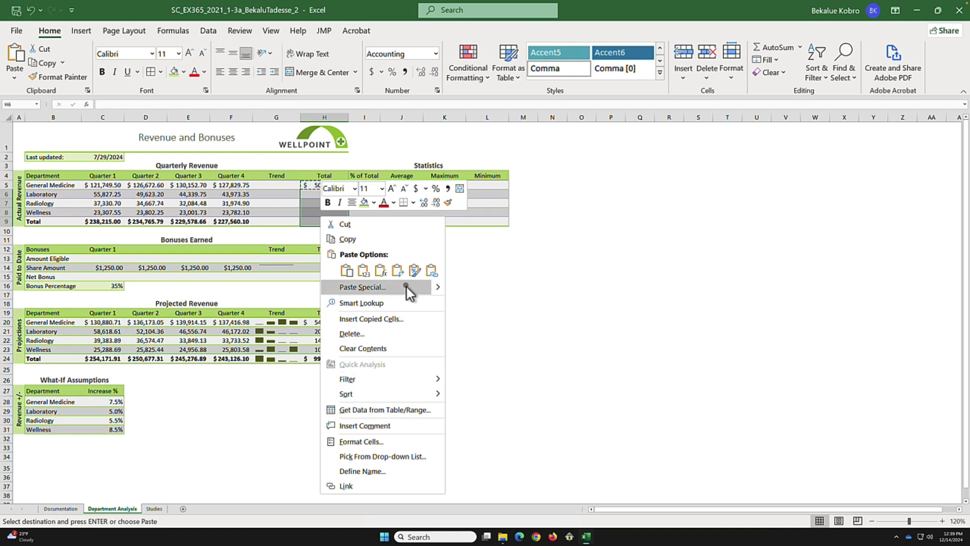
mouse_move(439, 295)
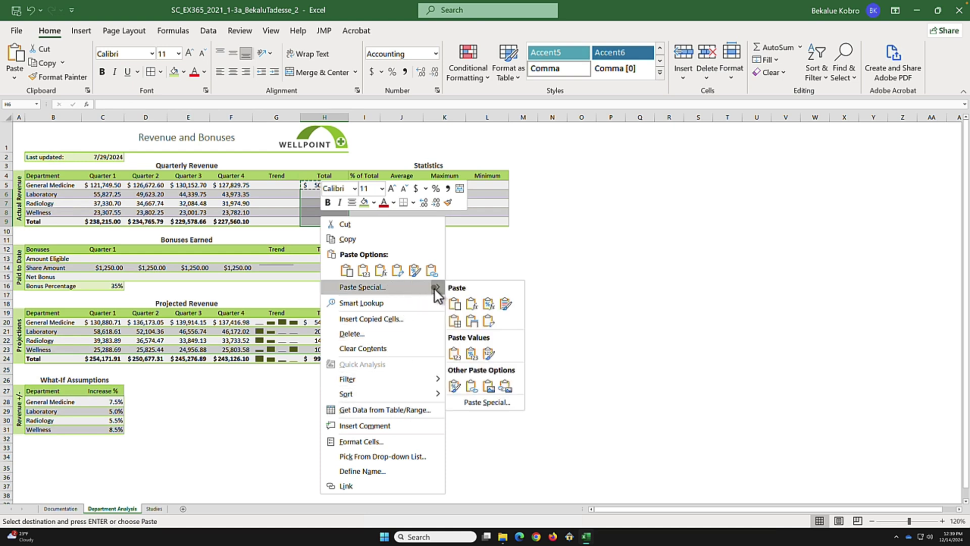
left_click(364, 271)
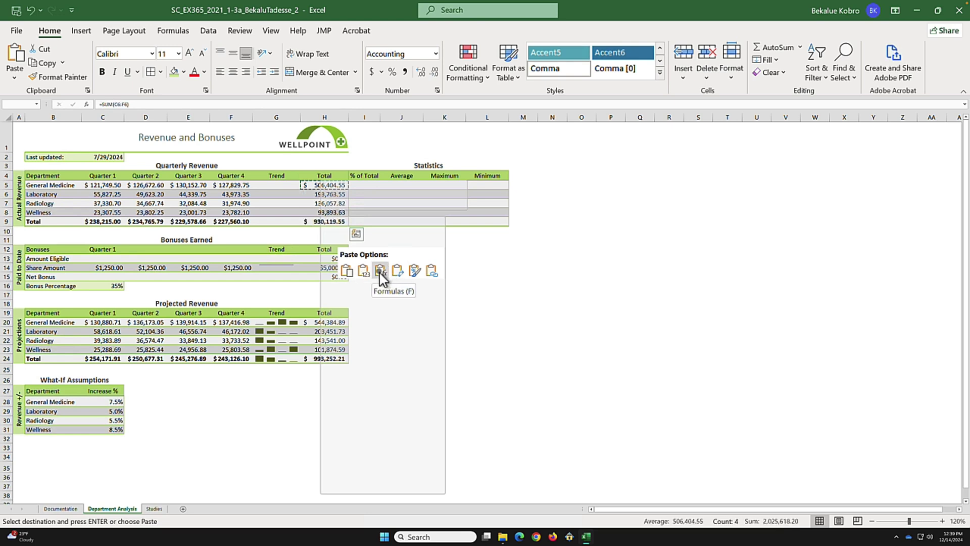
left_click(382, 272)
left_click(381, 271)
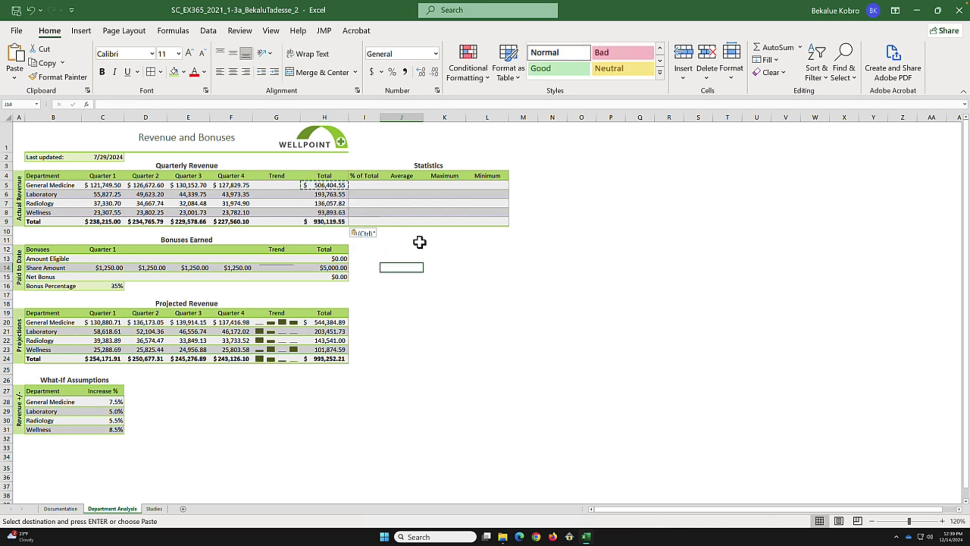
left_click(19, 10)
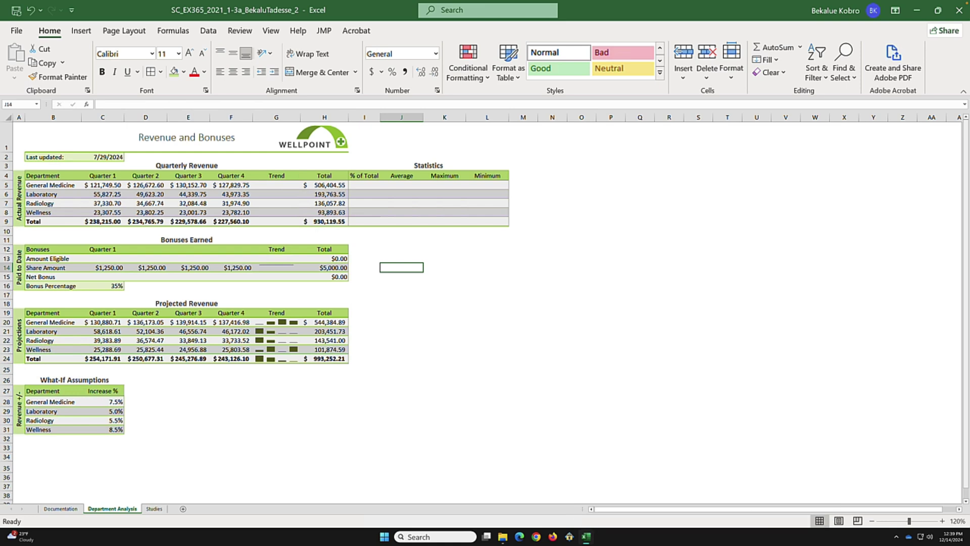
Enter the formula =H5/$H$9 in I5 to calculate General Medicine's percentage of total revenue
left_click(368, 185)
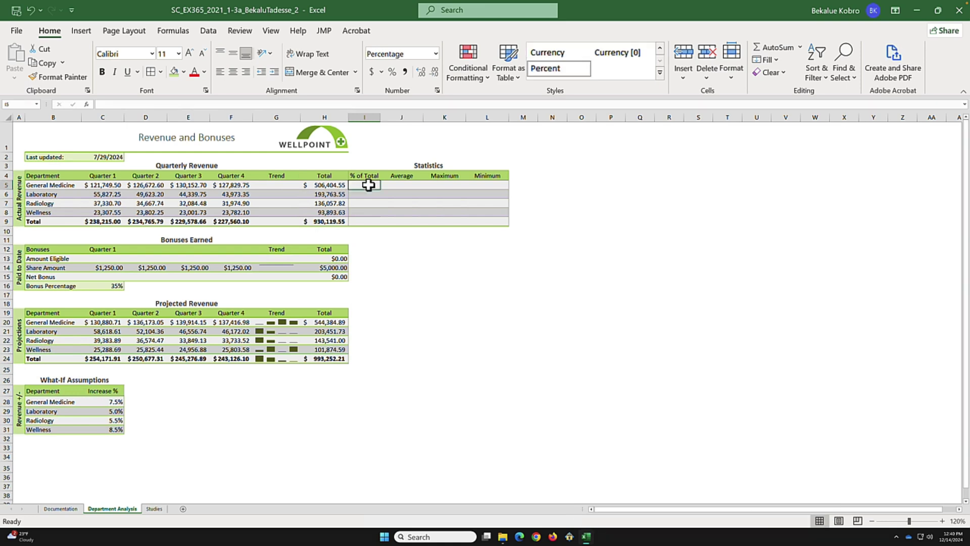
left_click(369, 117)
left_click(372, 187)
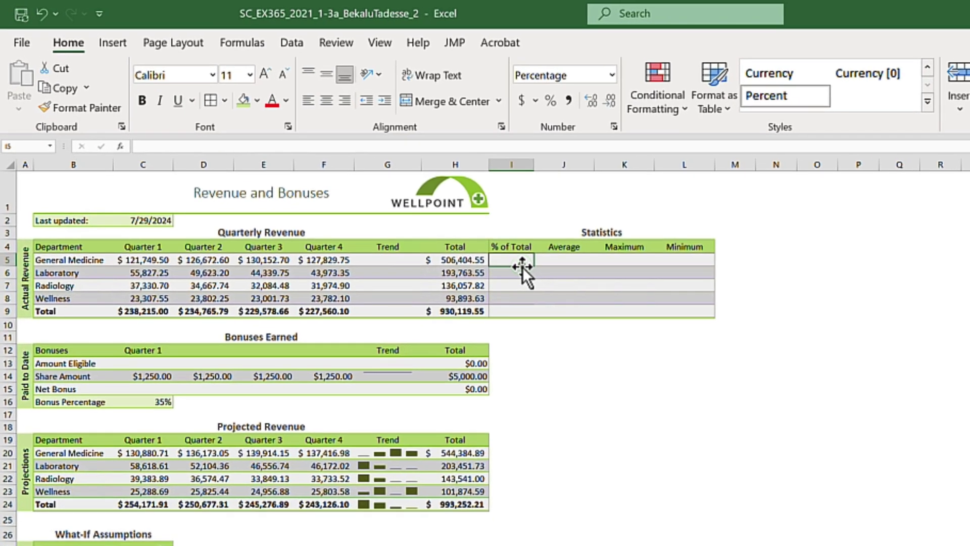
type("=H")
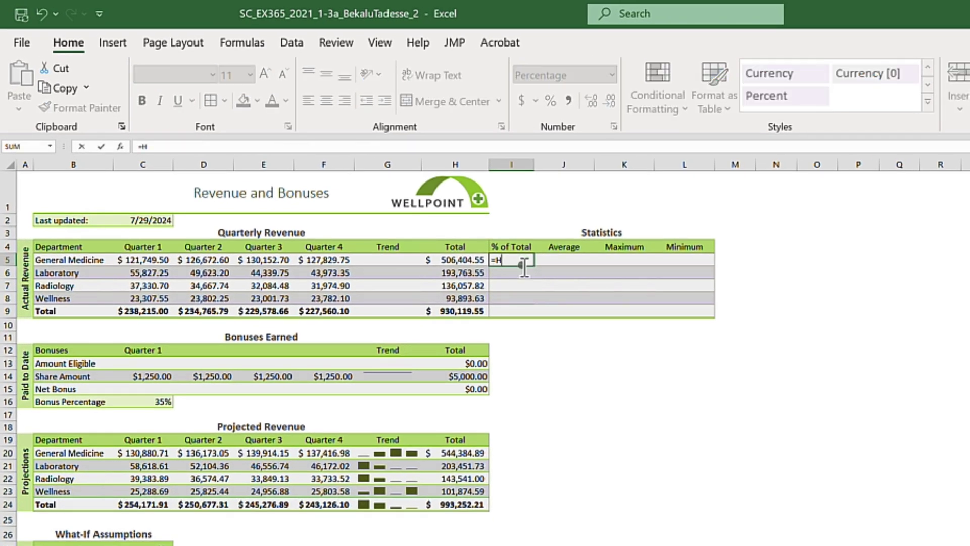
type("5/$H")
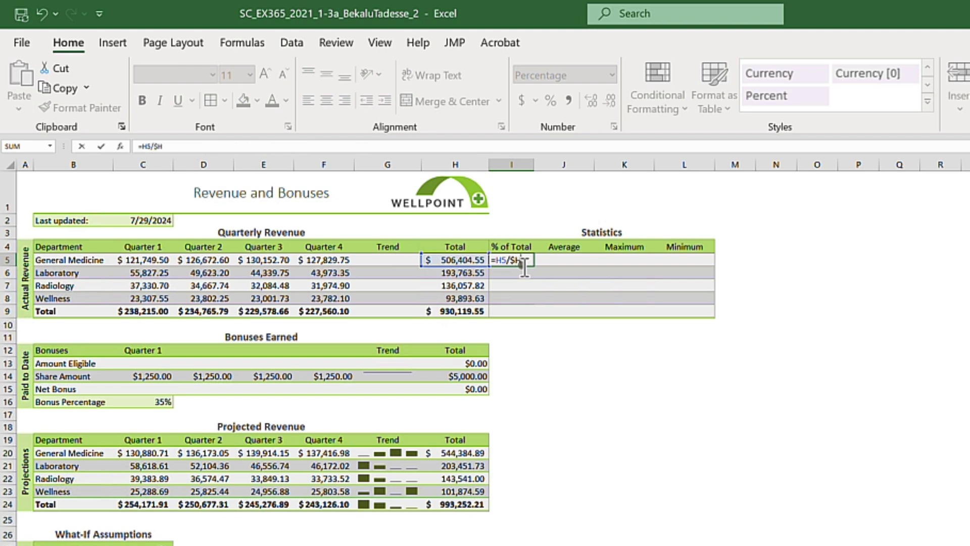
type("$9")
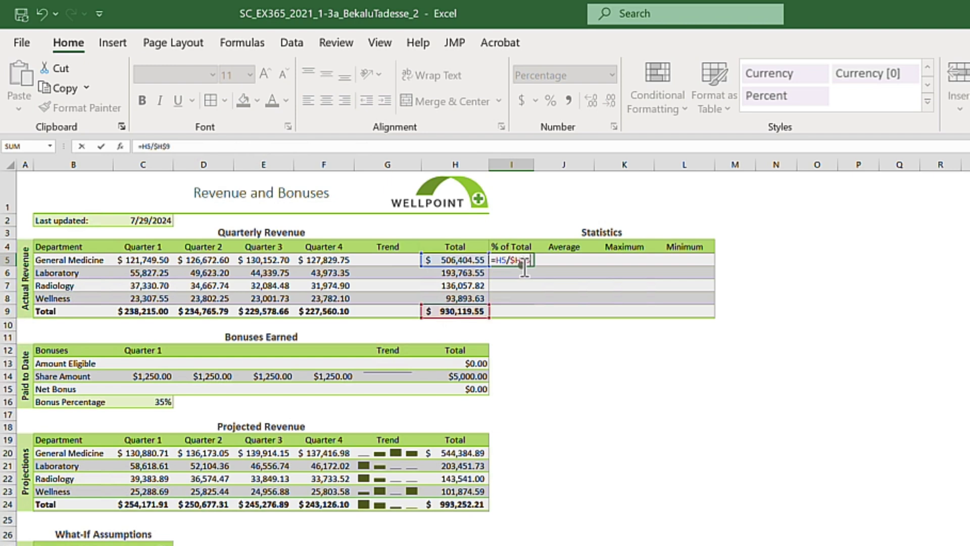
key("Return")
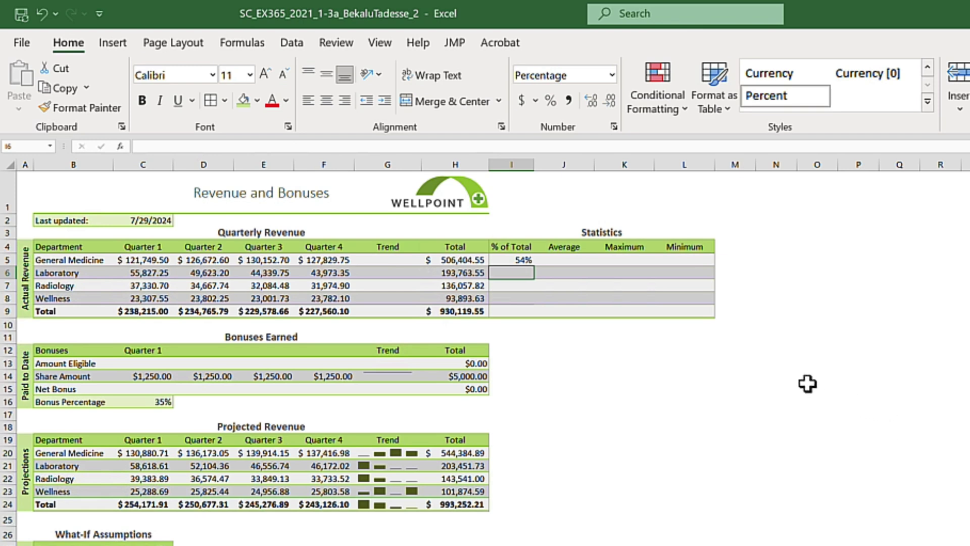
Copy the % of Total formula from I5 to I6:I9, pasting formulas only, and save the workbook
left_click(523, 262)
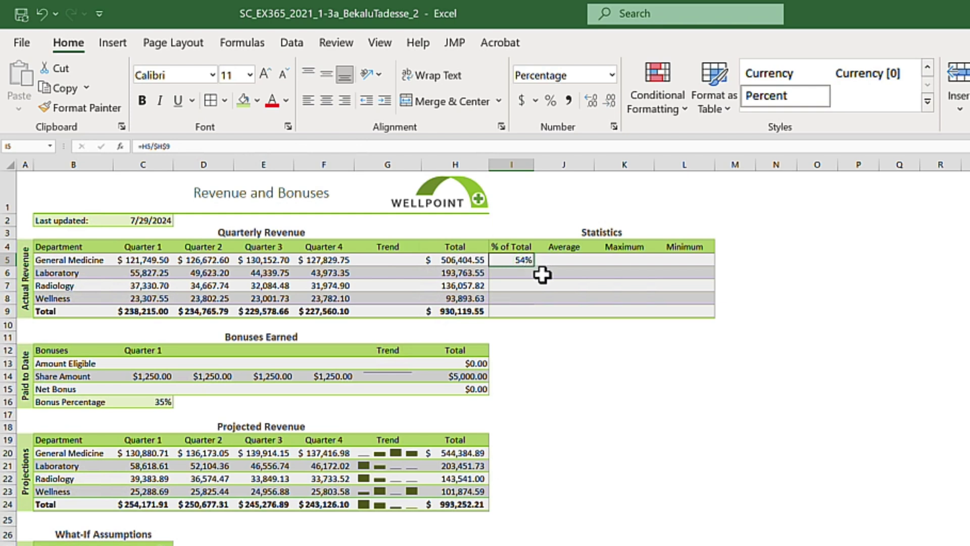
right_click(512, 263)
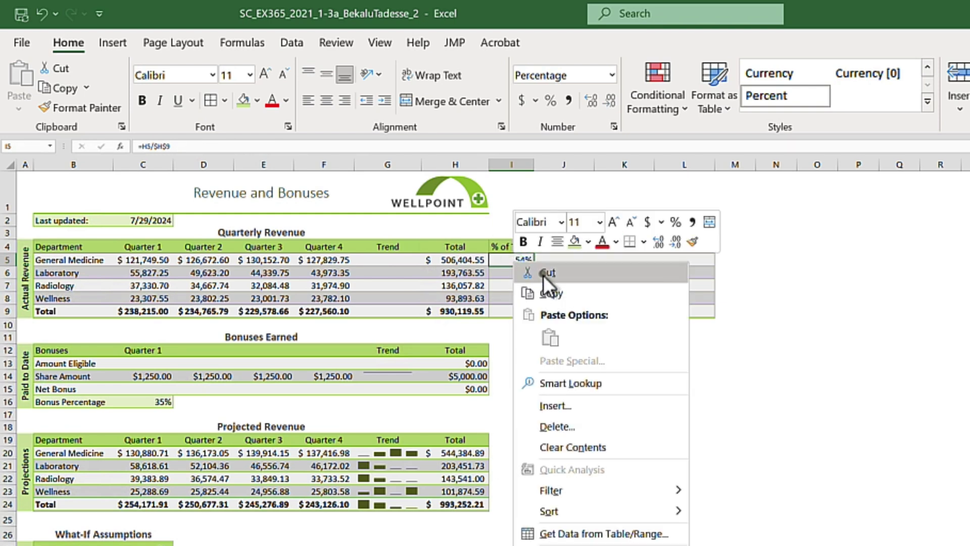
left_click(553, 289)
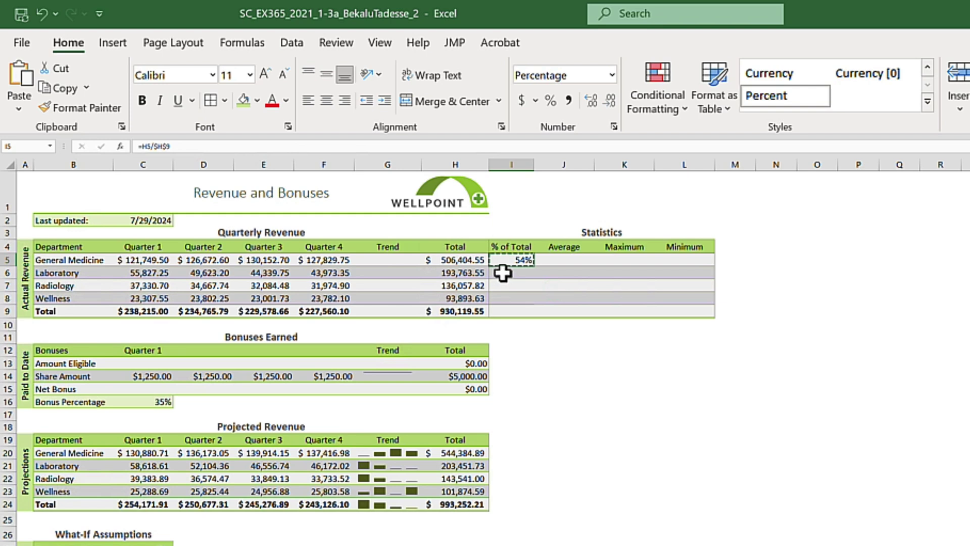
left_click(503, 274)
left_click_drag(507, 273, 509, 314)
right_click(512, 274)
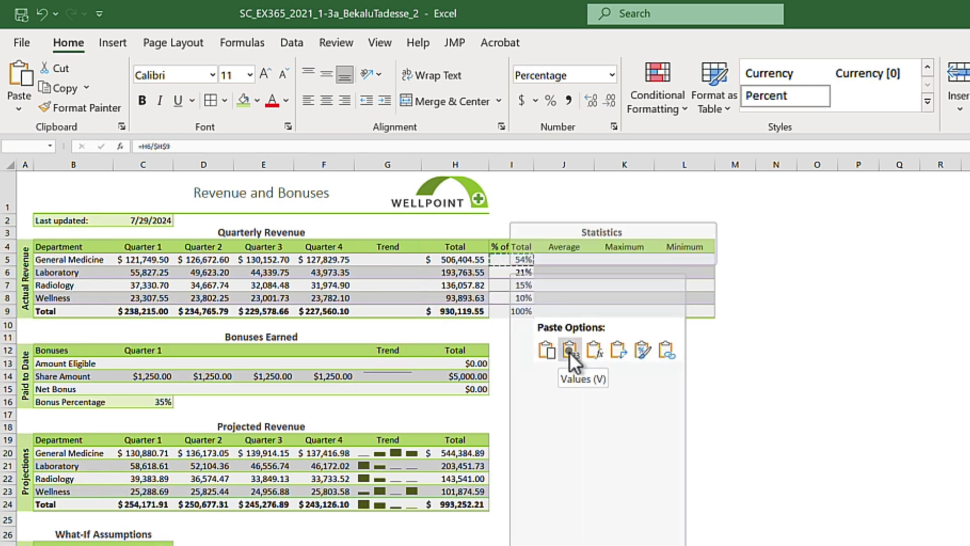
left_click(600, 350)
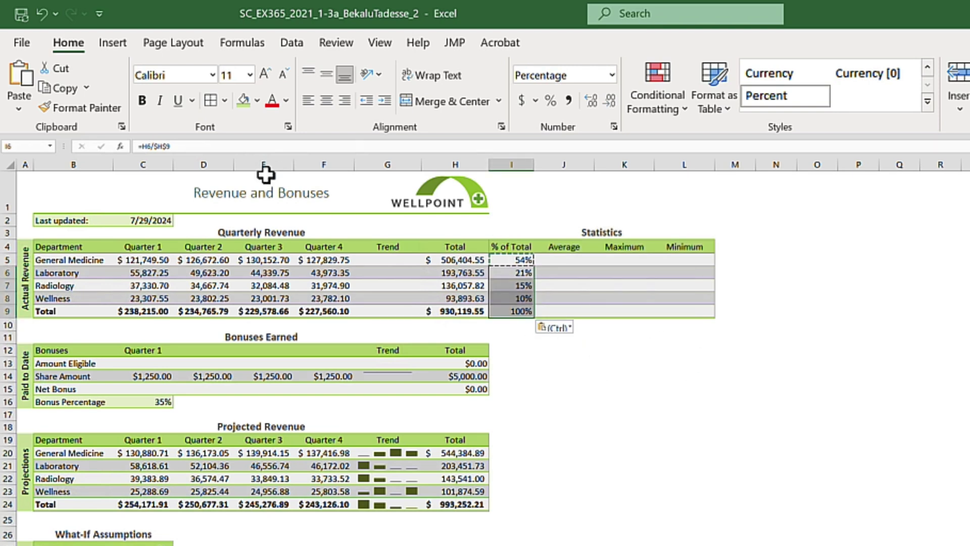
left_click(22, 16)
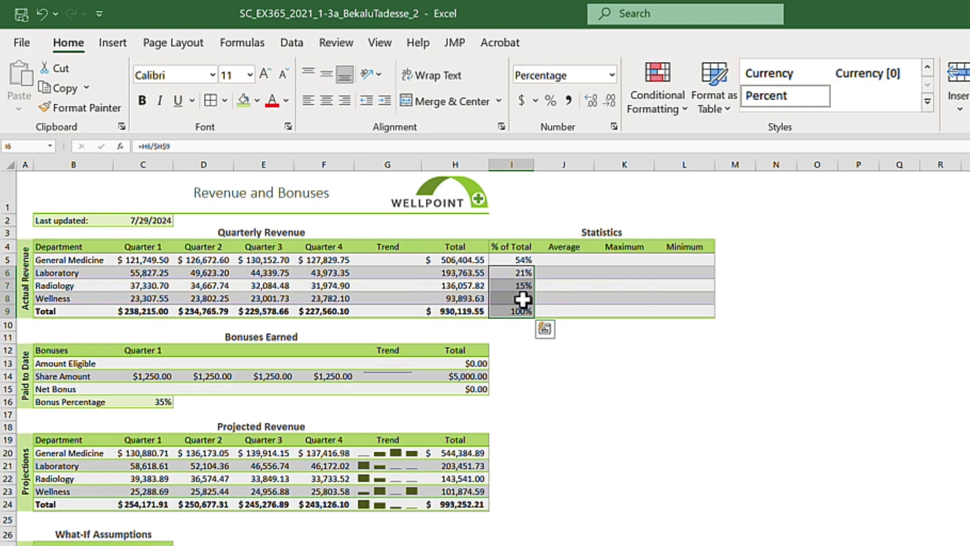
Format the % of Total values in I5:I9 as Percentage with 1 decimal place
left_click_drag(511, 260, 512, 311)
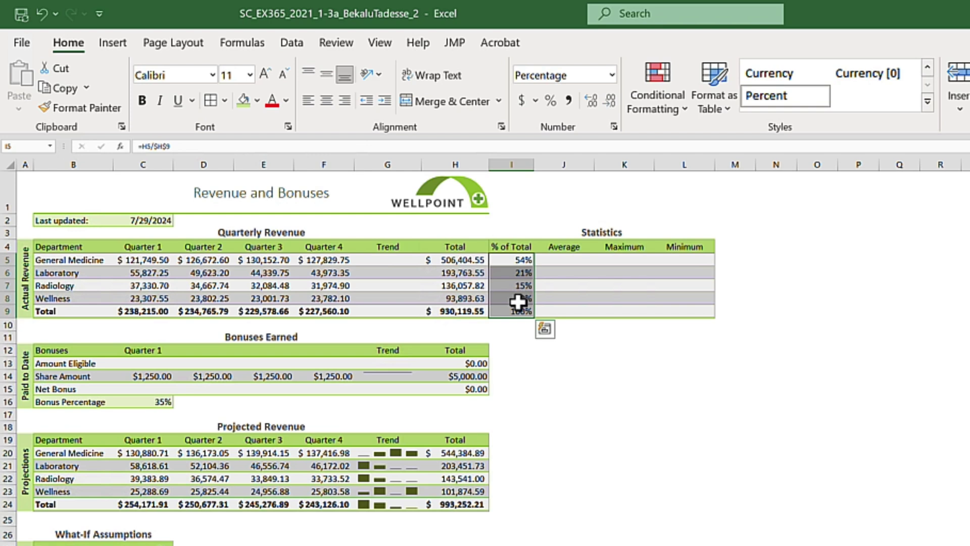
left_click(613, 126)
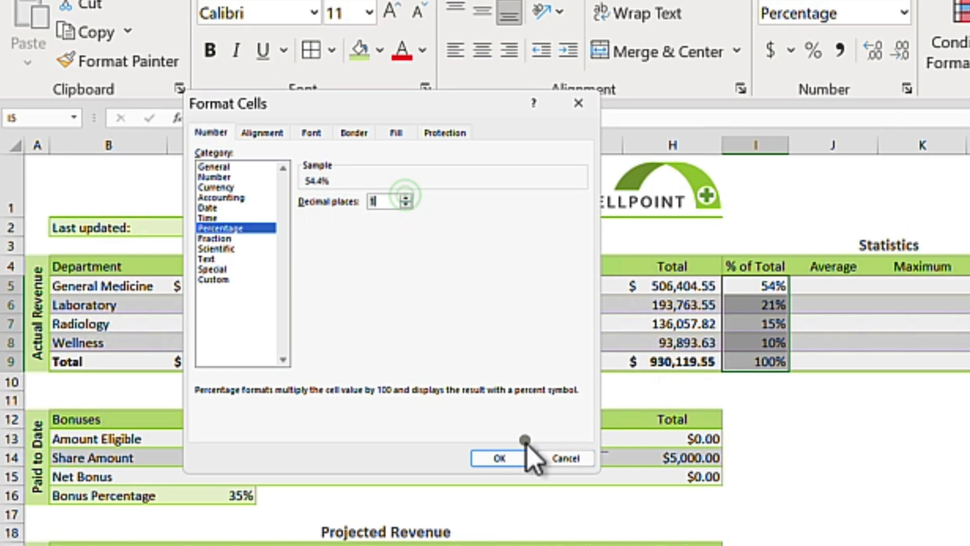
left_click(508, 461)
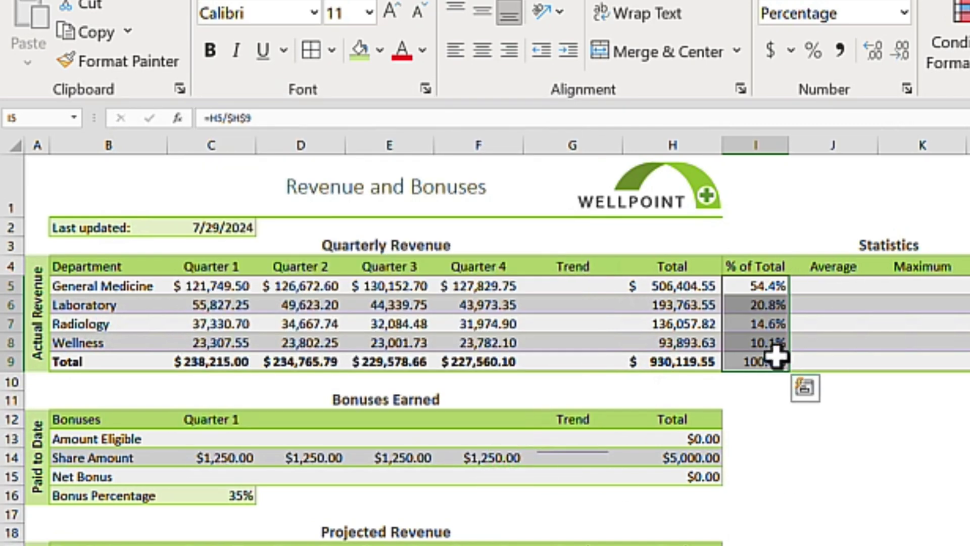
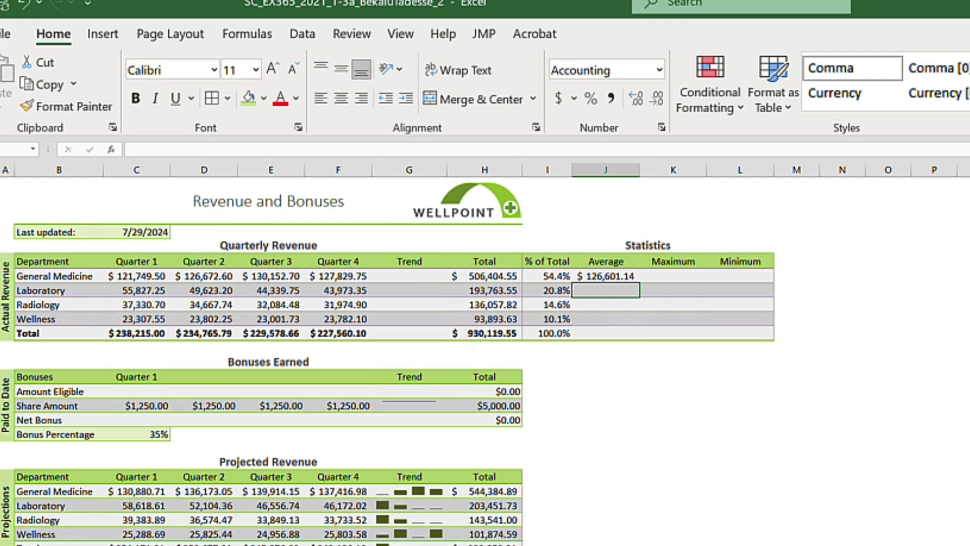
Copy the Average formula from J5 to J6:J9, pasting formulas only
left_click(613, 276)
right_click(611, 277)
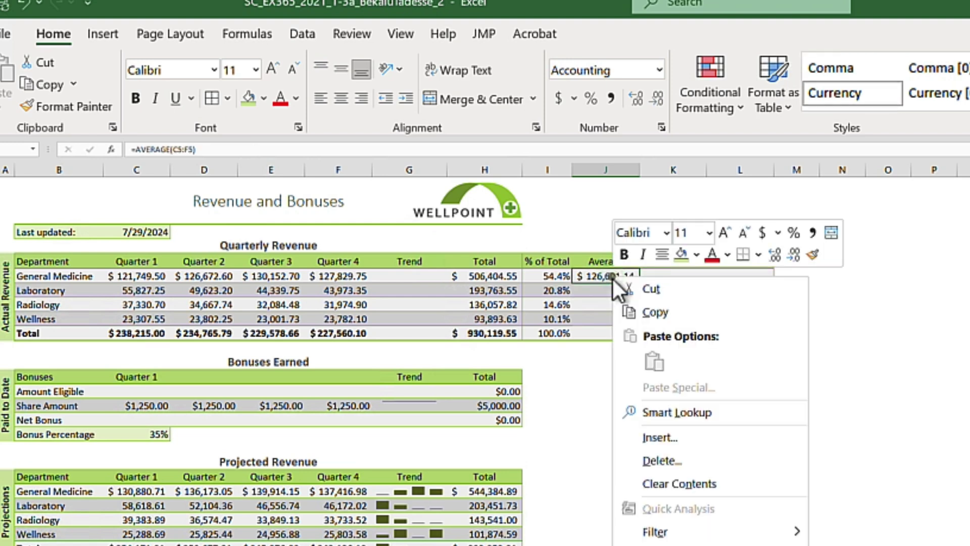
left_click(657, 311)
left_click_drag(585, 289, 611, 336)
right_click(602, 302)
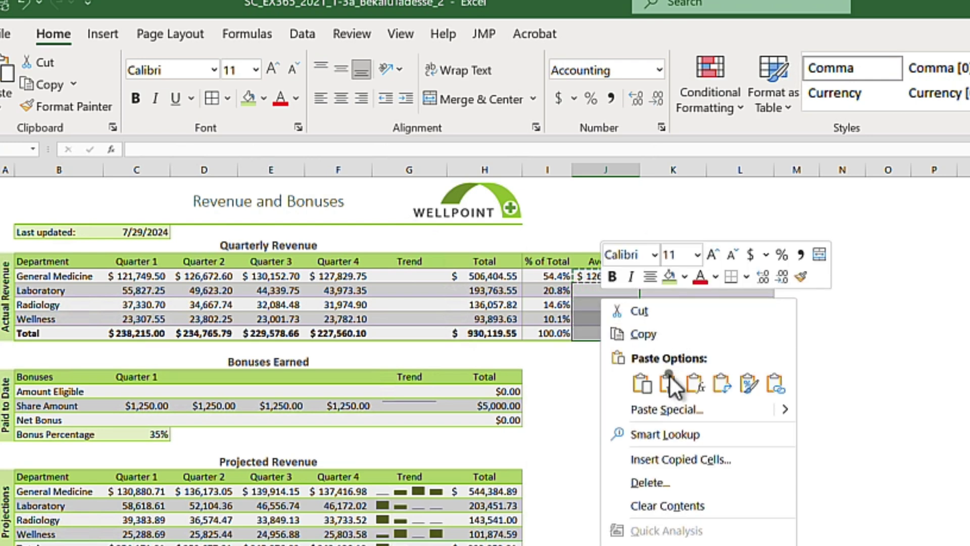
left_click(696, 386)
Enter the formula =MAX(C5:F5) in K5 to find General Medicine's maximum quarterly revenue
left_click(682, 280)
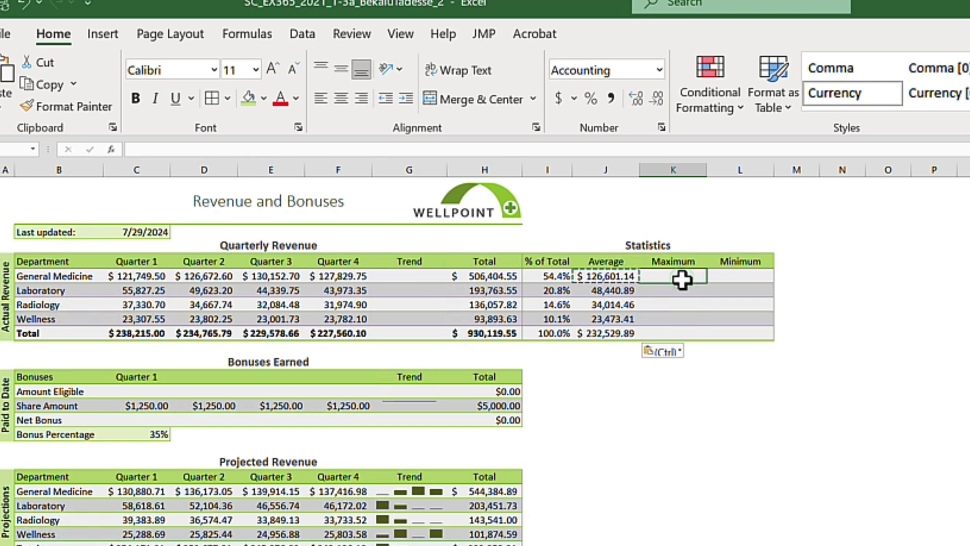
type("=M")
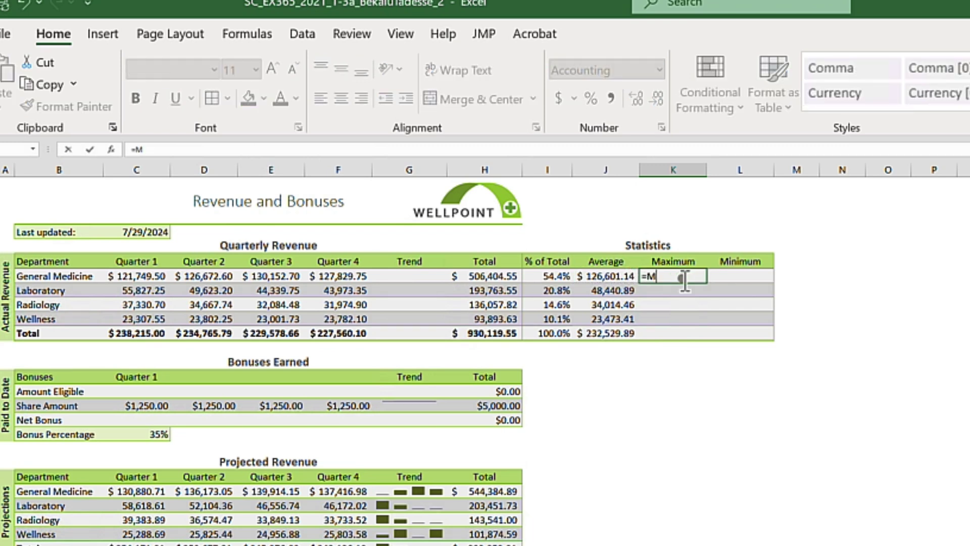
type("ax")
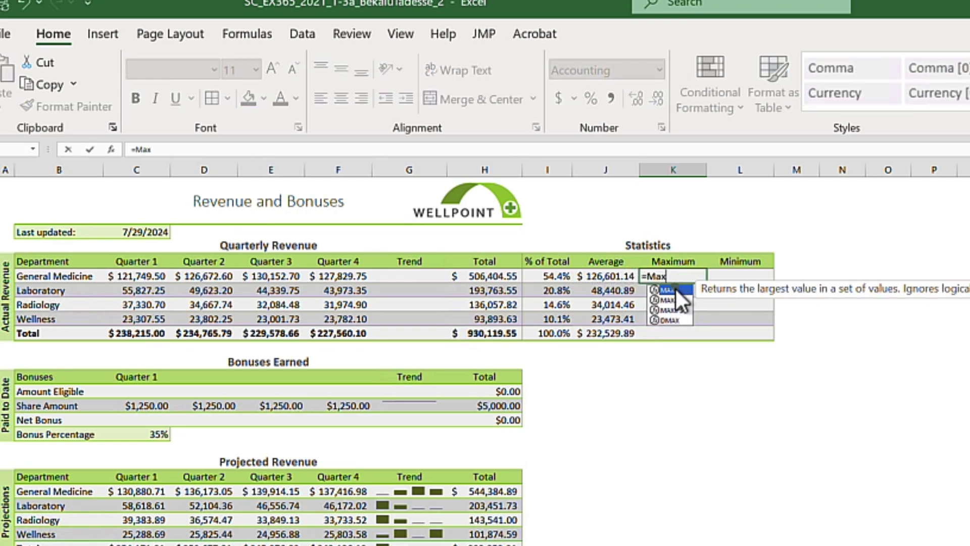
double_click(679, 291)
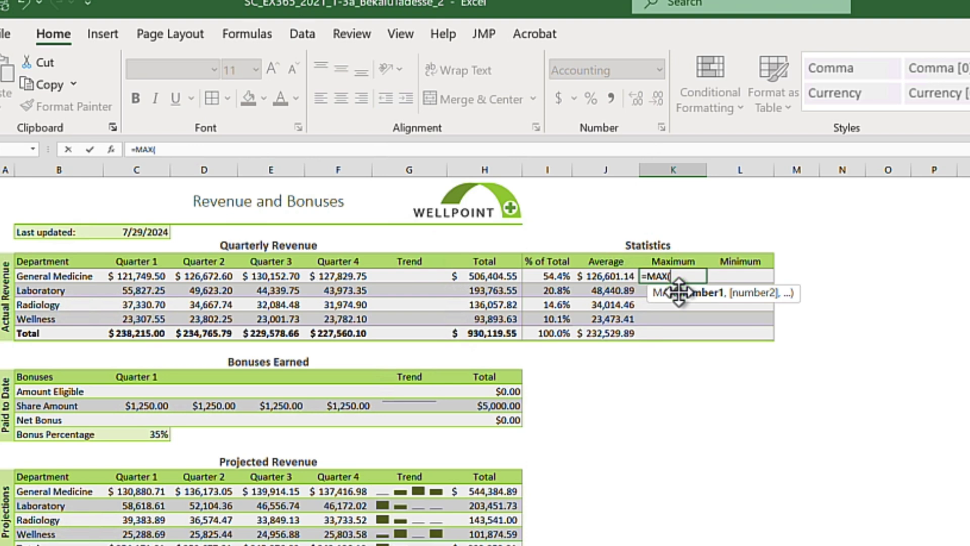
key("Left")
key("Left")
key("Left")
key("Left")
key("Left")
key("Left")
key("Left")
key("Left")
type(":F5")
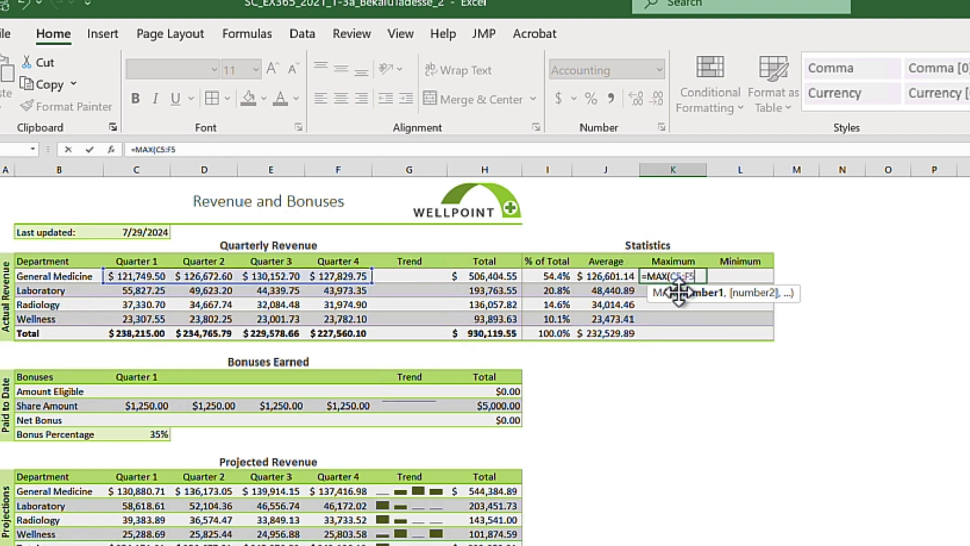
key("Return")
Copy the Maximum formula from K5 to K6:K9, pasting formulas only
left_click(678, 277)
key("ctrl+c")
right_click(678, 278)
left_click(720, 312)
left_click(663, 291)
left_click_drag(674, 299, 673, 329)
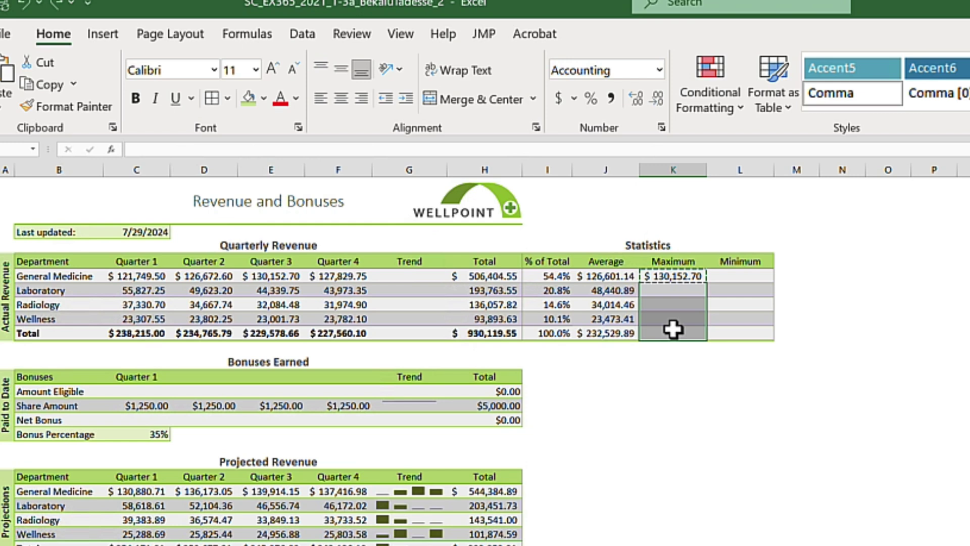
right_click(673, 329)
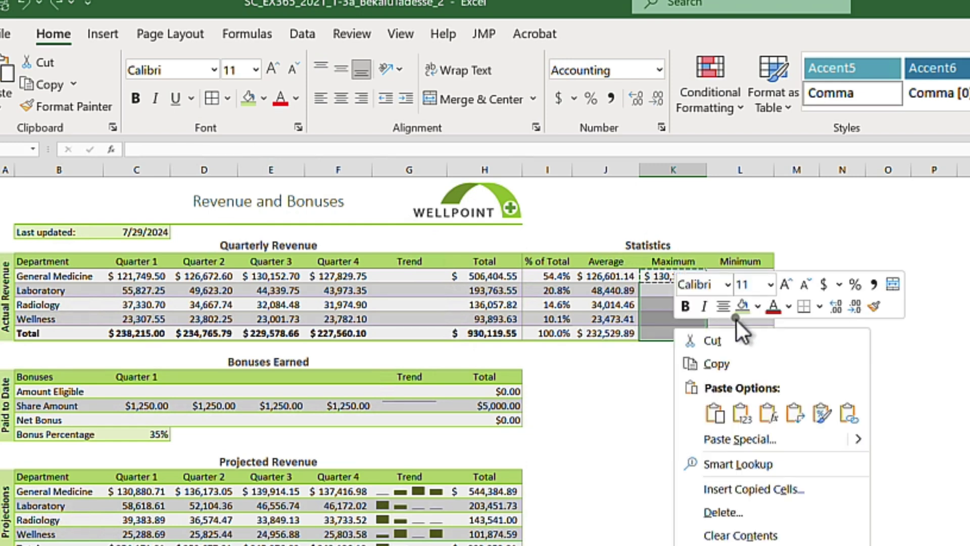
left_click(768, 416)
left_click(841, 404)
Enter the formula =MIN(C5:F5) in L5 to find General Medicine's minimum quarterly revenue
left_click(754, 279)
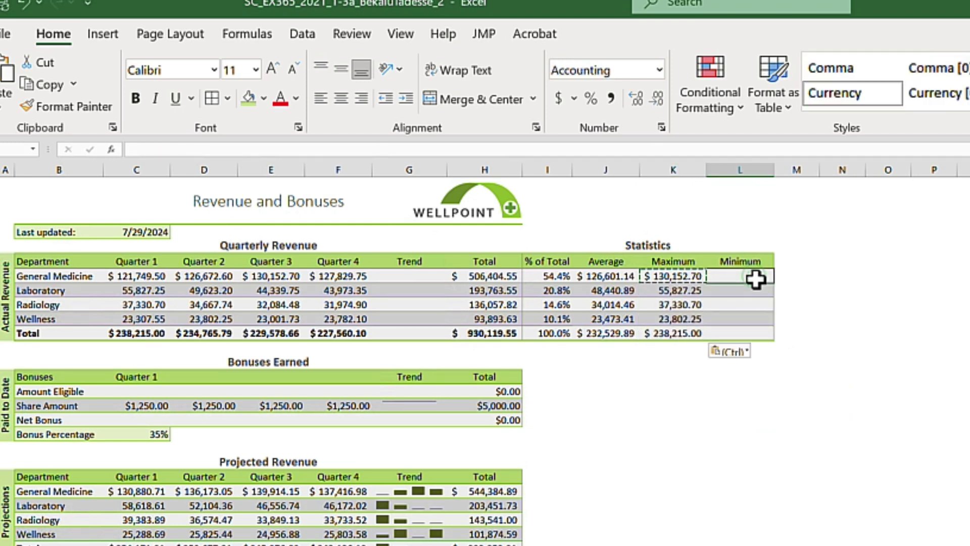
type("=Min")
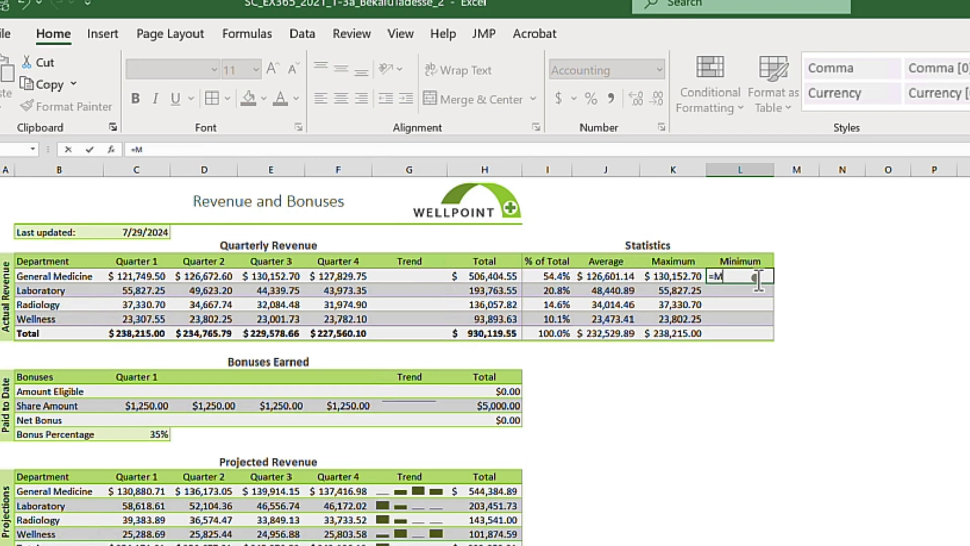
double_click(750, 291)
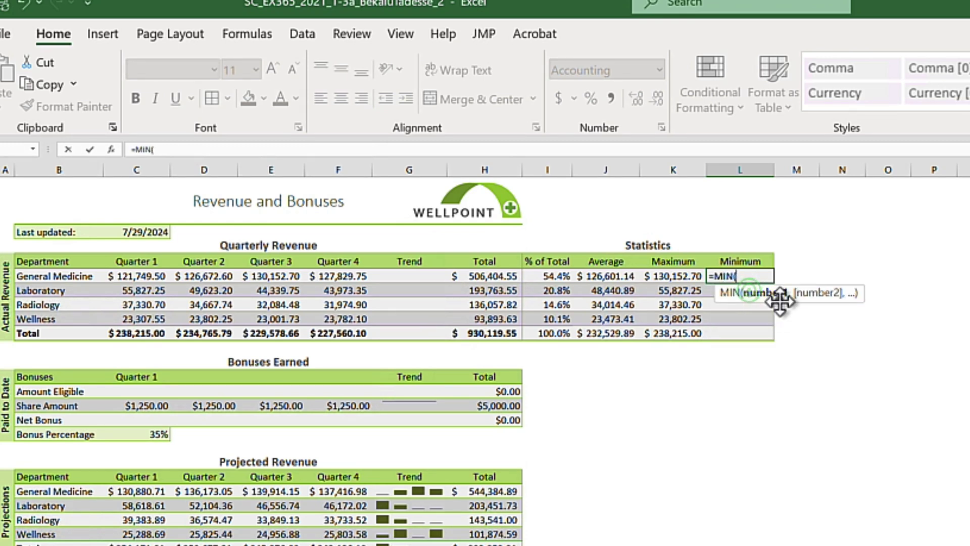
type("C5:F5)")
key("Return")
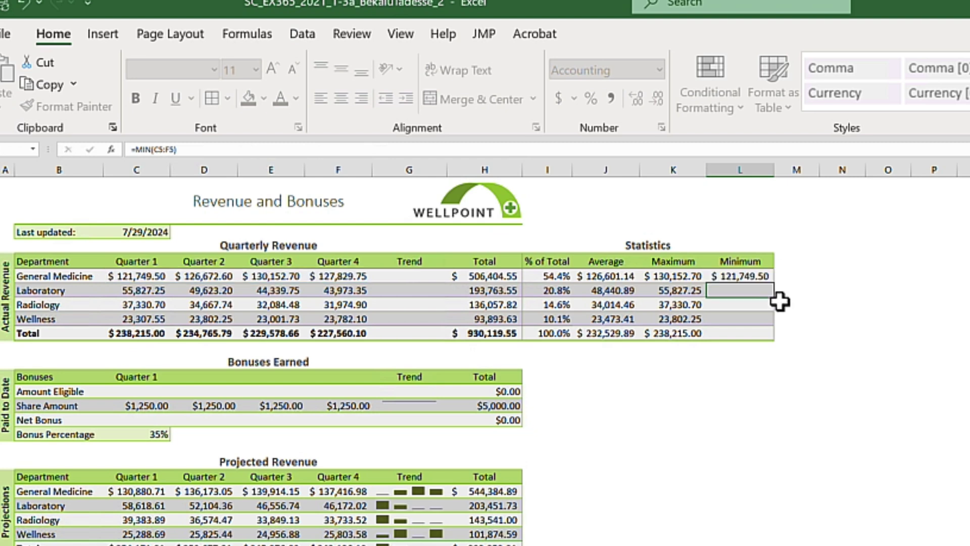
left_click(850, 304)
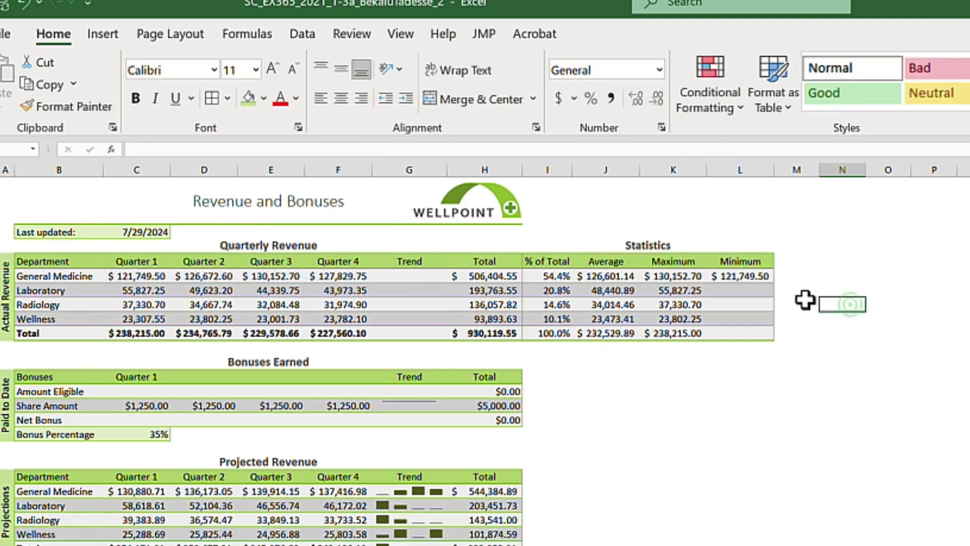
Copy the Minimum formula from L5 to L6:L9, pasting formulas only
left_click(751, 276)
right_click(752, 277)
left_click(791, 306)
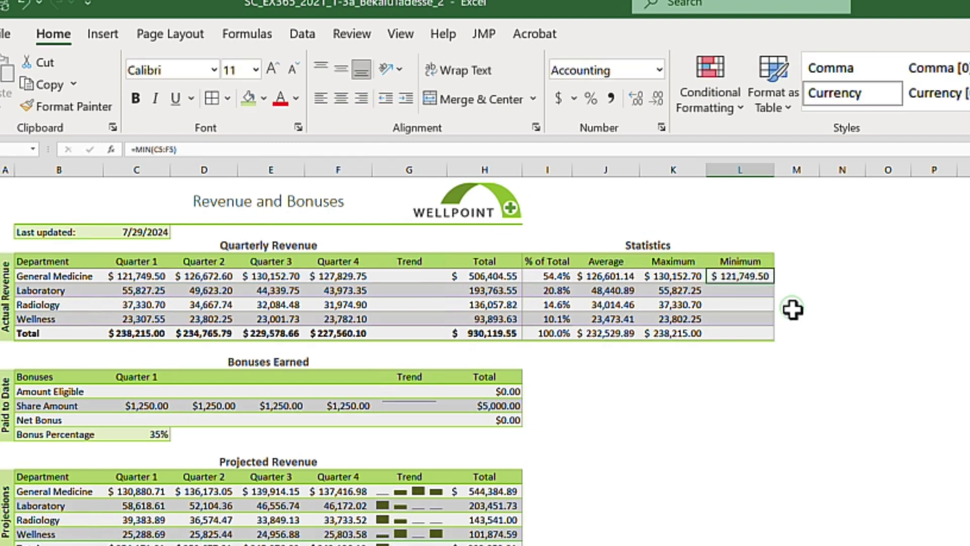
left_click_drag(739, 296, 741, 329)
right_click(739, 314)
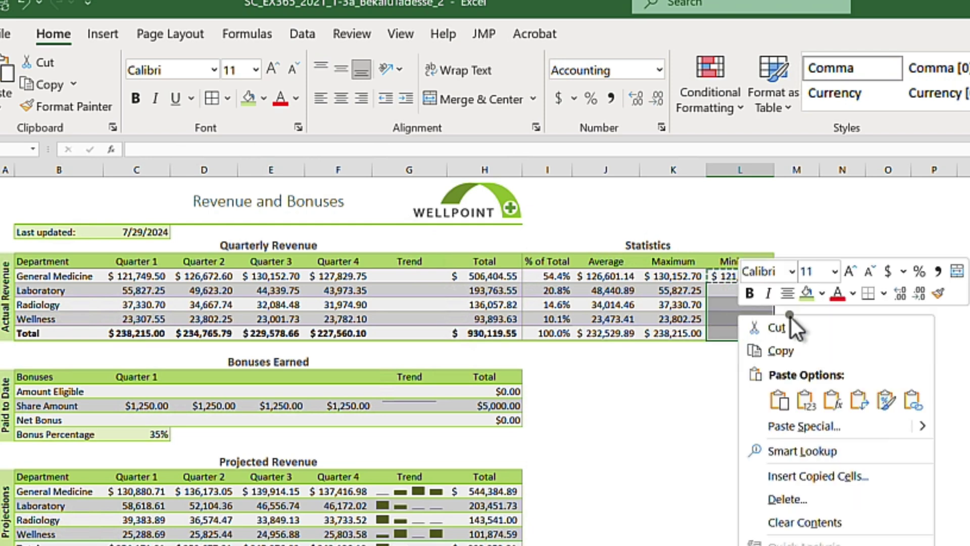
left_click(832, 401)
left_click(867, 347)
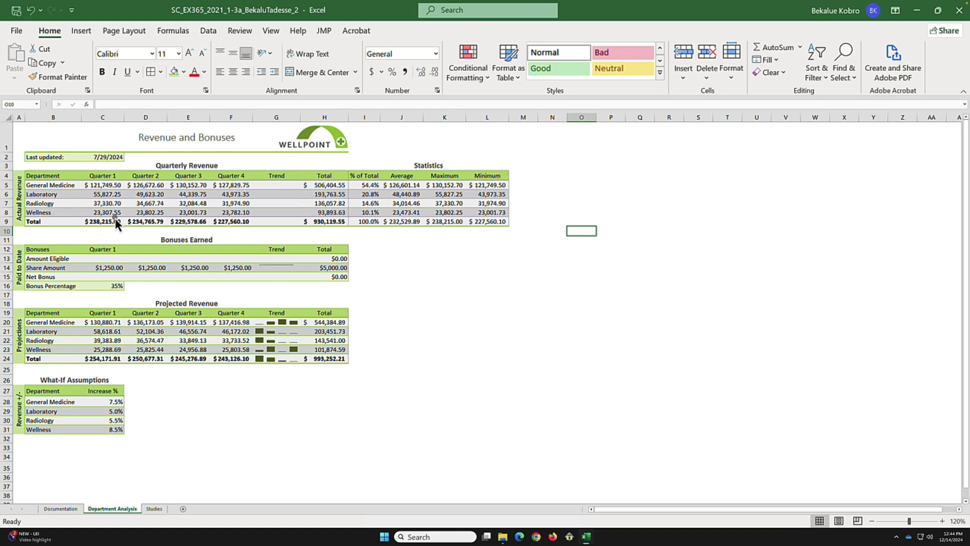
Start a Greater Than highlight rule on the quarterly revenue totals in C9:F9 with a threshold of $230000
left_click(89, 218)
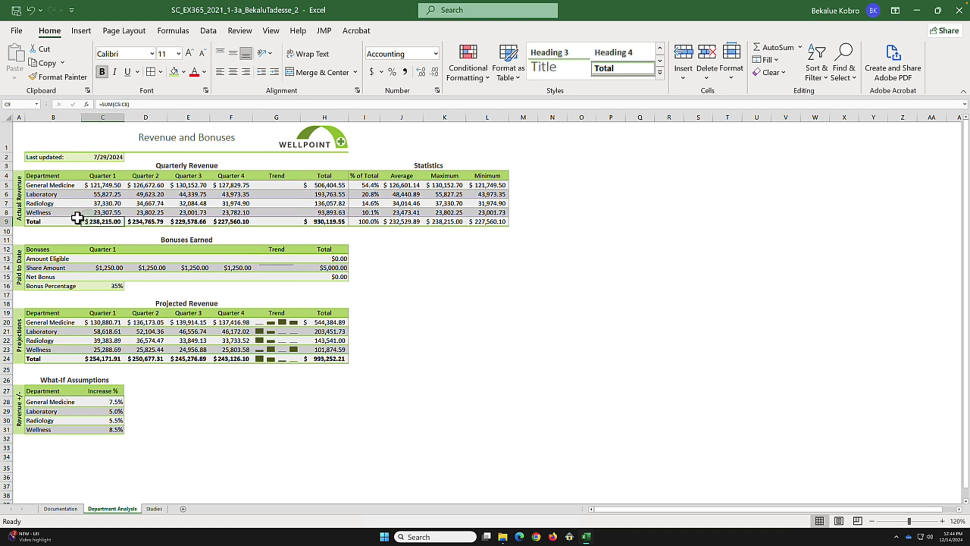
left_click(233, 222)
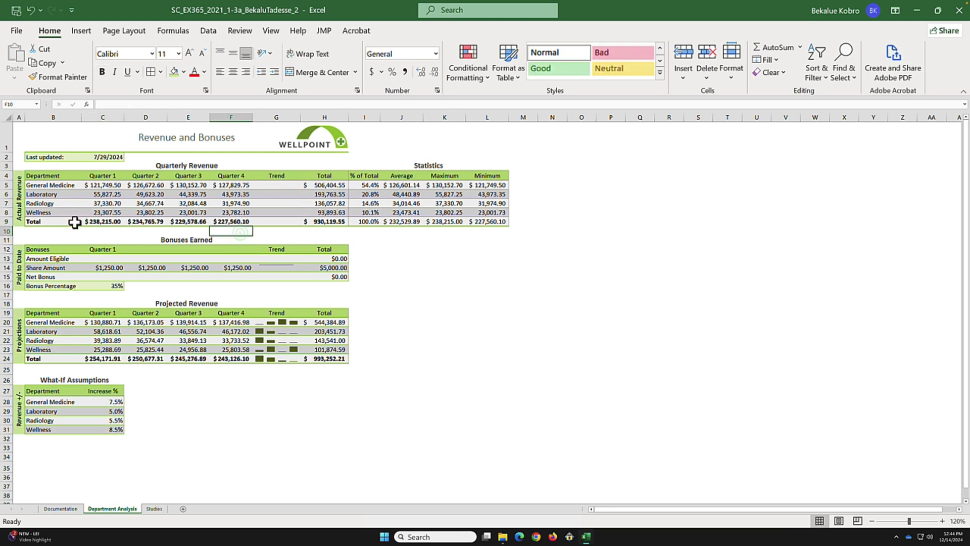
key("ctrl+space")
left_click_drag(91, 217, 233, 224)
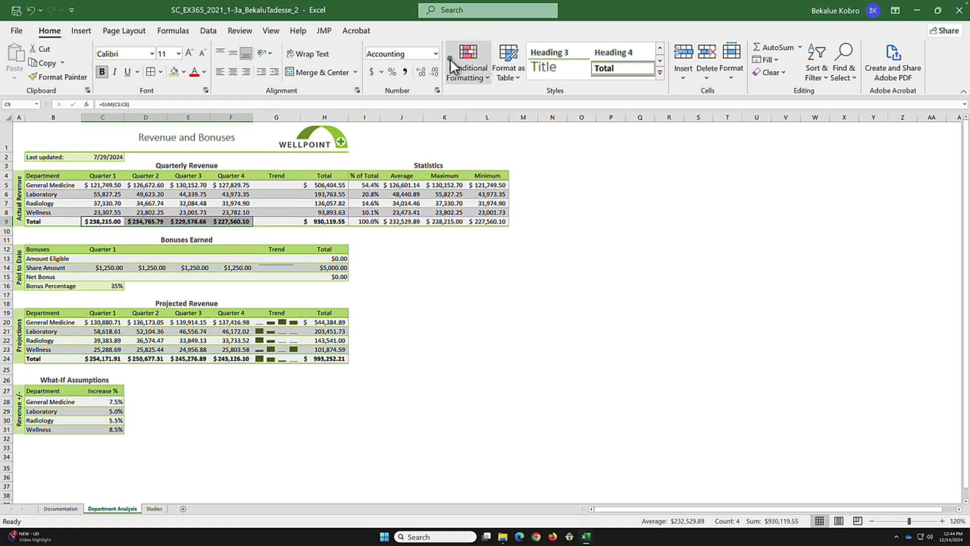
left_click(477, 72)
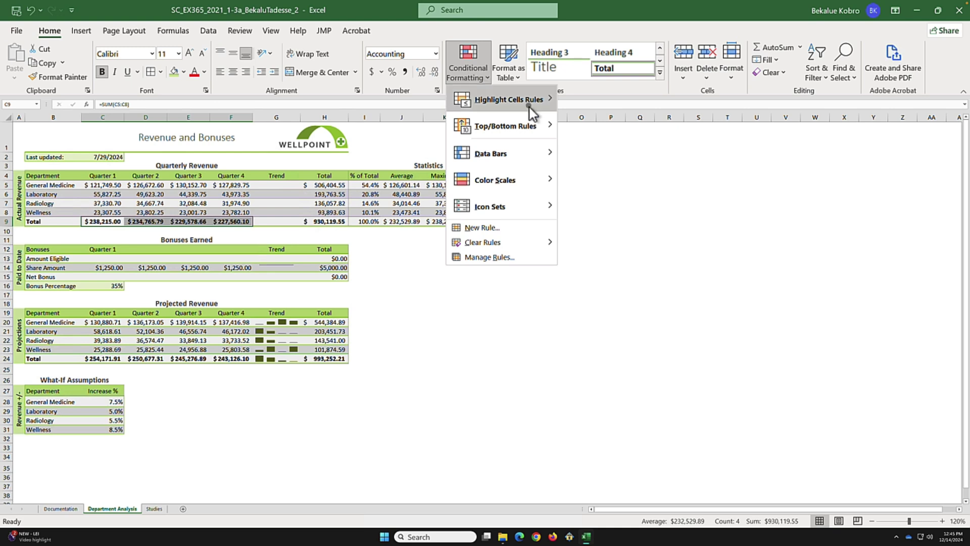
mouse_move(530, 107)
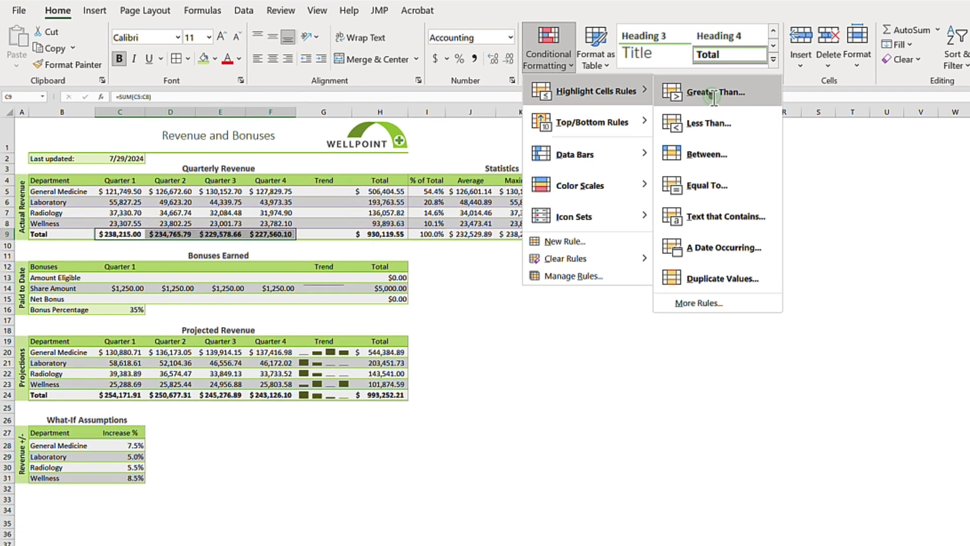
left_click(611, 100)
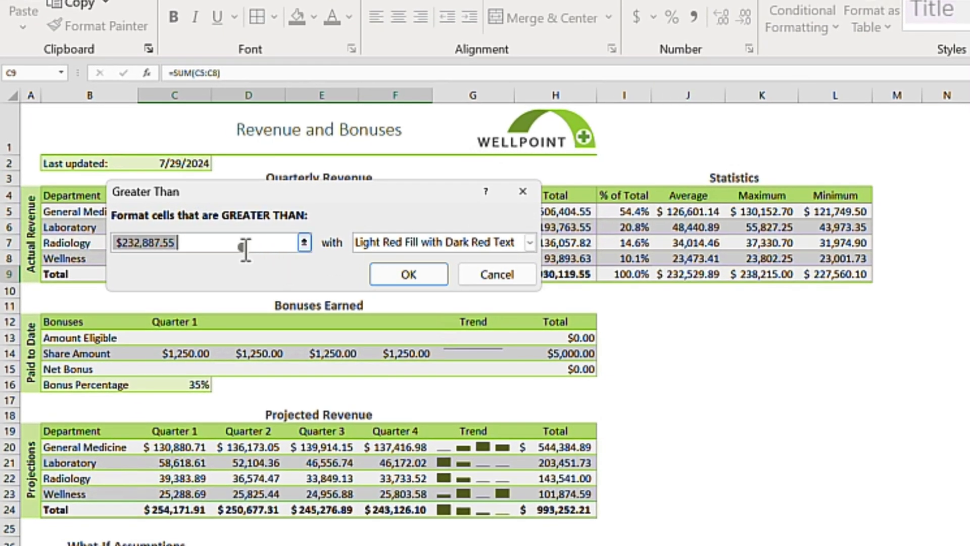
left_click(257, 244)
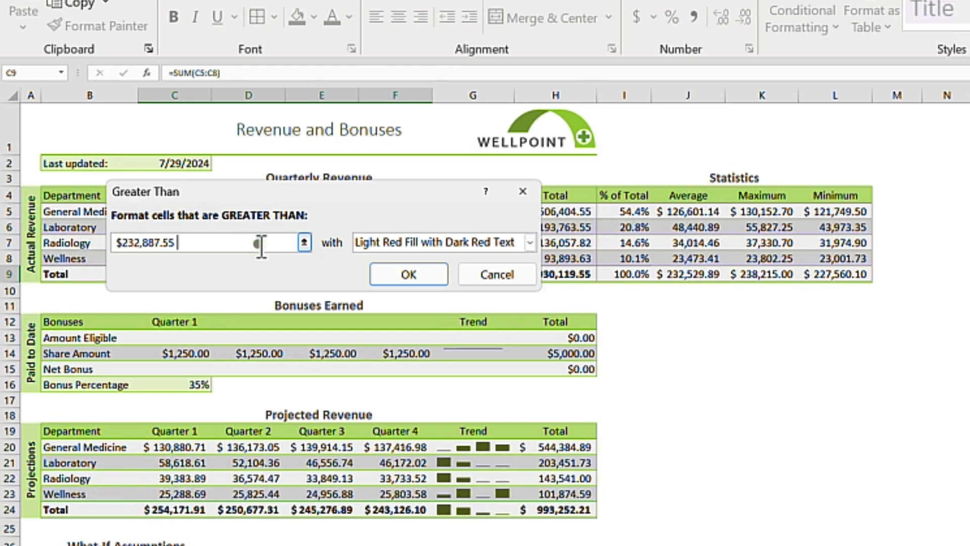
key("BackSpace")
key("BackSpace")
key("BackSpace")
key("BackSpace")
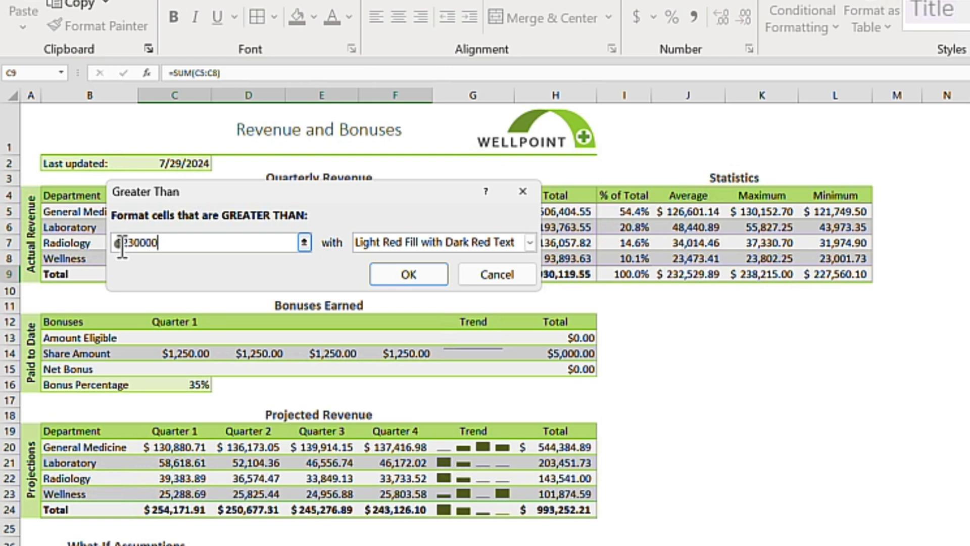
Choose Green Fill with Dark Green Text as the rule's format and apply it to the quarterly revenue totals
left_click(408, 243)
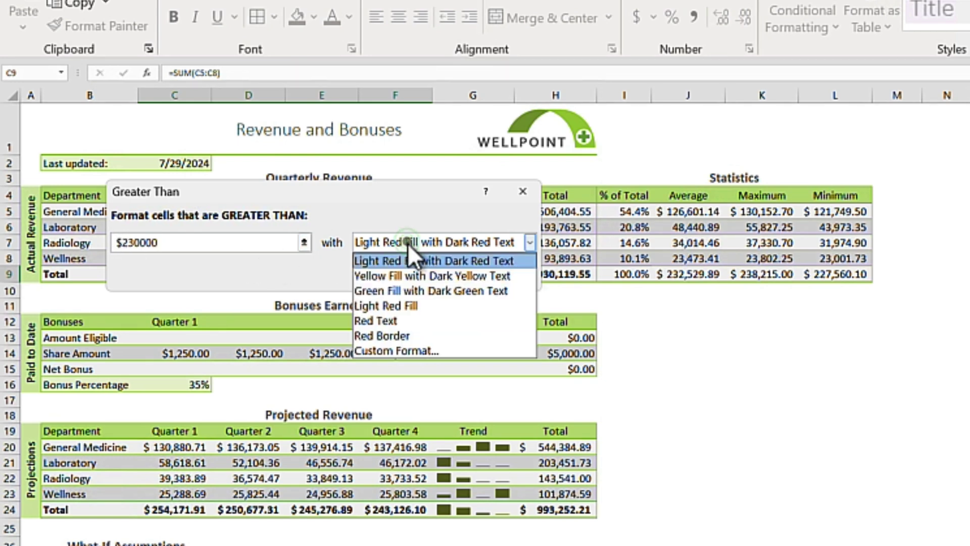
left_click(384, 252)
left_click(395, 244)
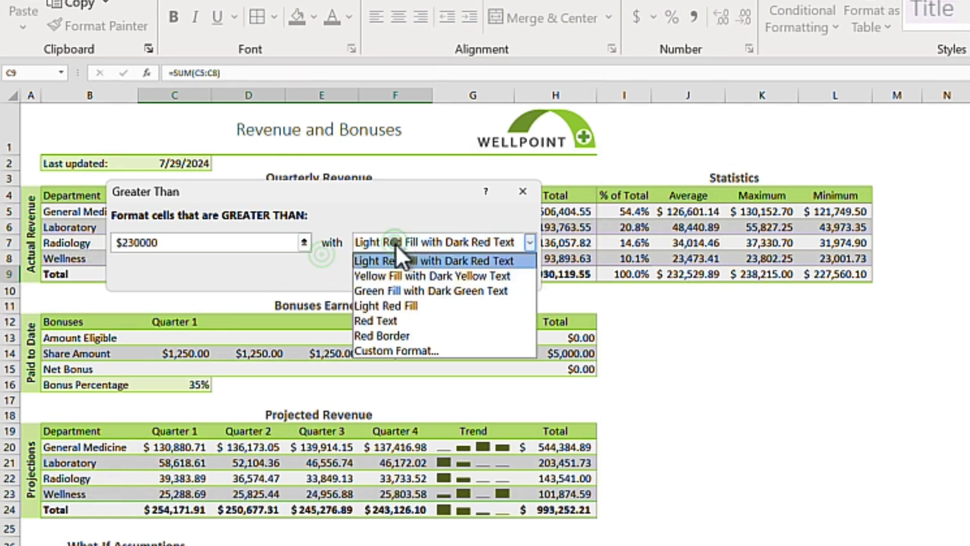
left_click(390, 291)
left_click(407, 276)
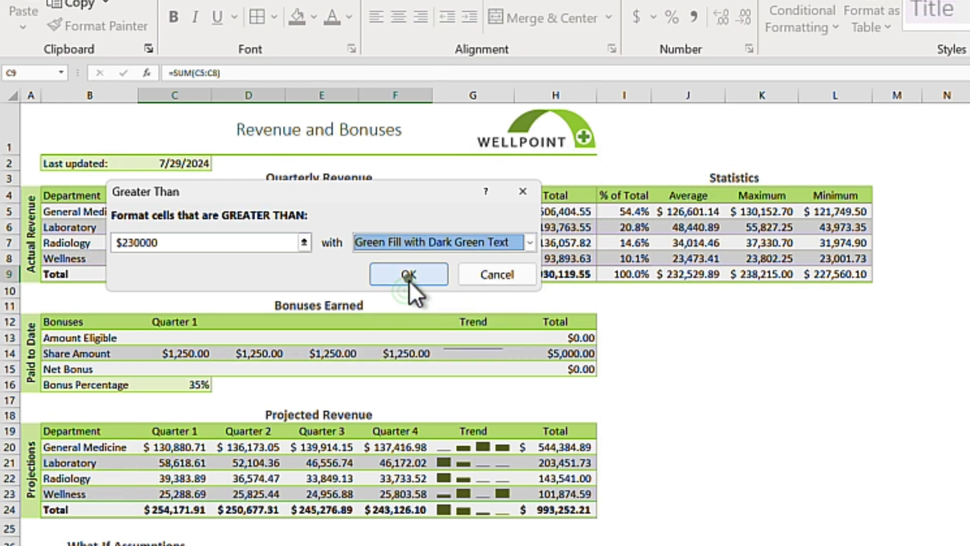
left_click(801, 371)
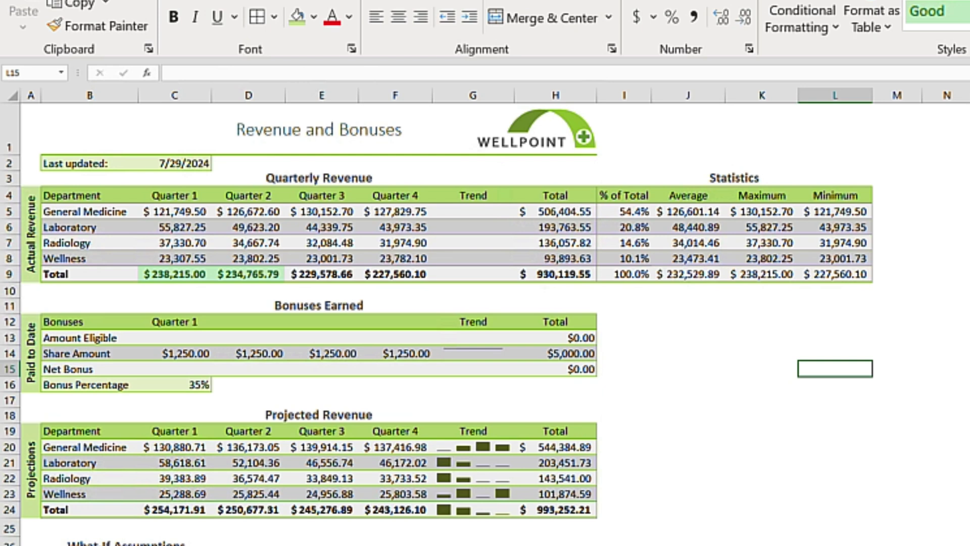
Start a Greater Than highlight rule on the projected revenue totals in C24:F24 with a threshold of $250000
left_click(170, 96)
left_click(247, 540)
left_click_drag(182, 514, 404, 515)
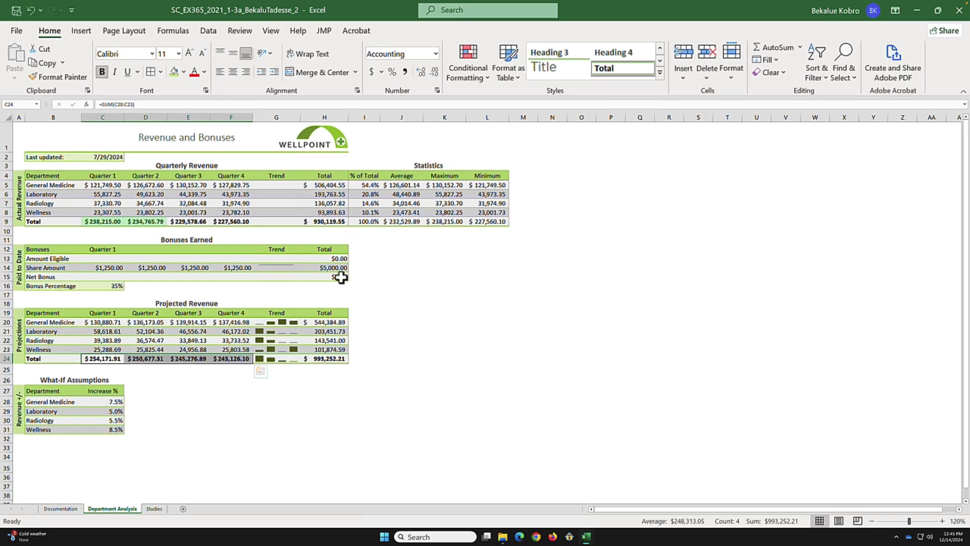
left_click(472, 74)
mouse_move(493, 105)
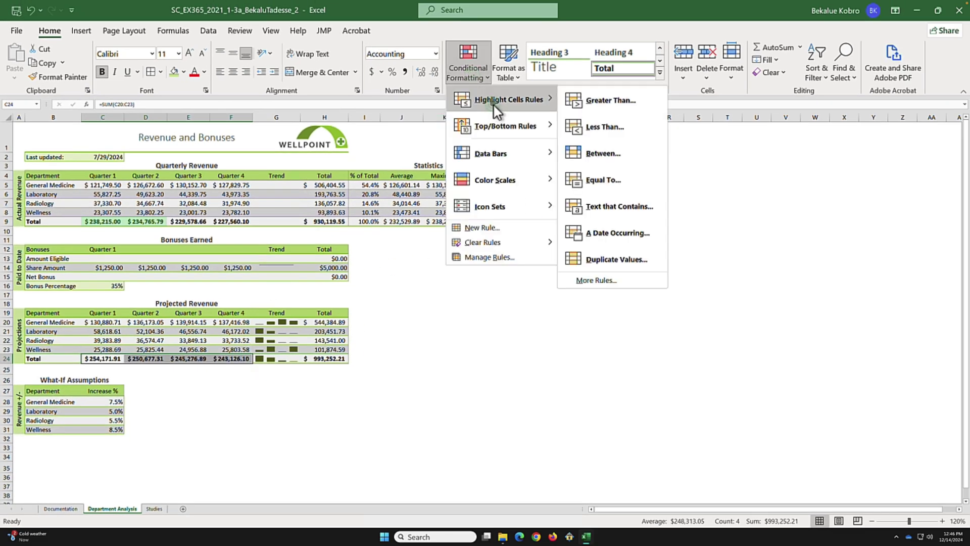
left_click(611, 101)
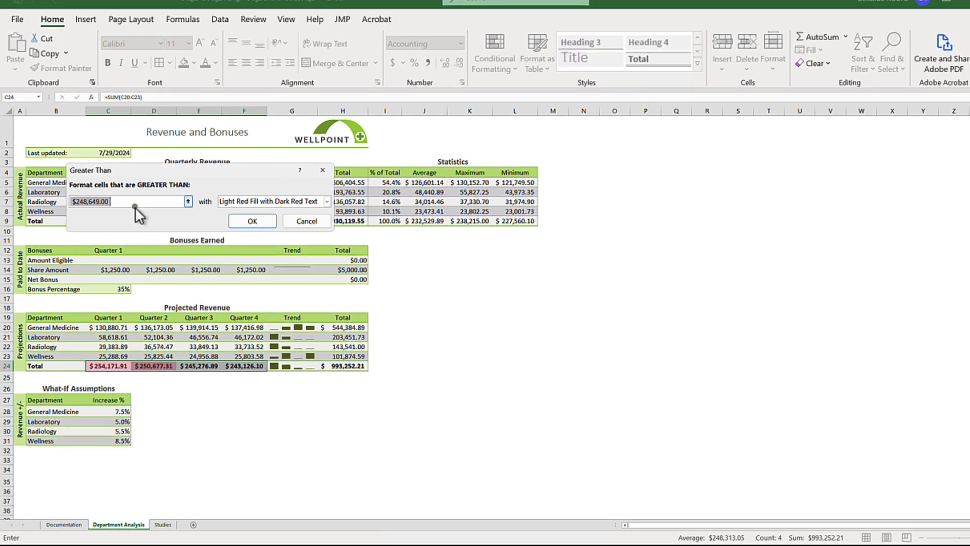
left_click(138, 203)
key("BackSpace")
key("BackSpace")
key("BackSpace")
key("BackSpace")
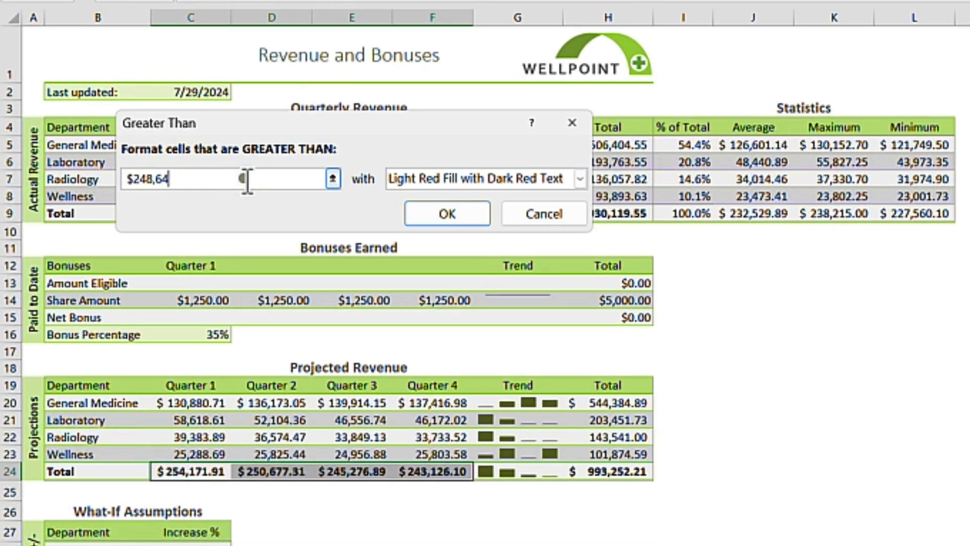
key("BackSpace")
key("BackSpace")
key("BackSpace")
key("BackSpace")
key("BackSpace")
type("50")
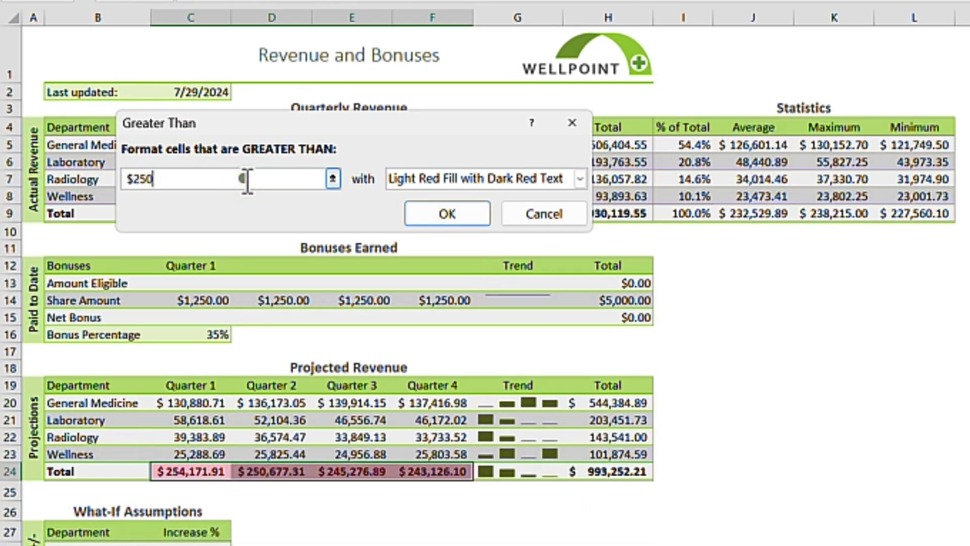
type("000")
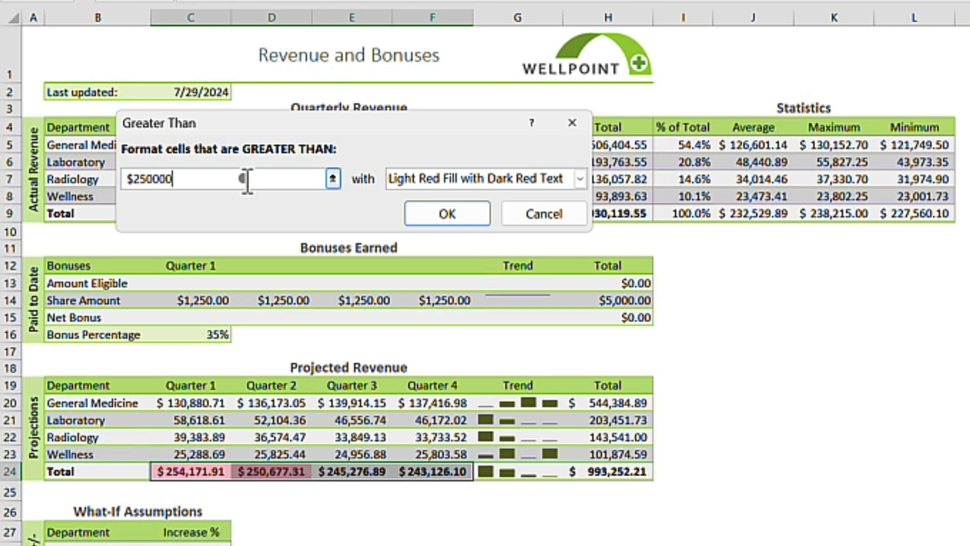
Choose Green Fill with Dark Green Text as the rule's format and apply it to the projected revenue totals
left_click(522, 177)
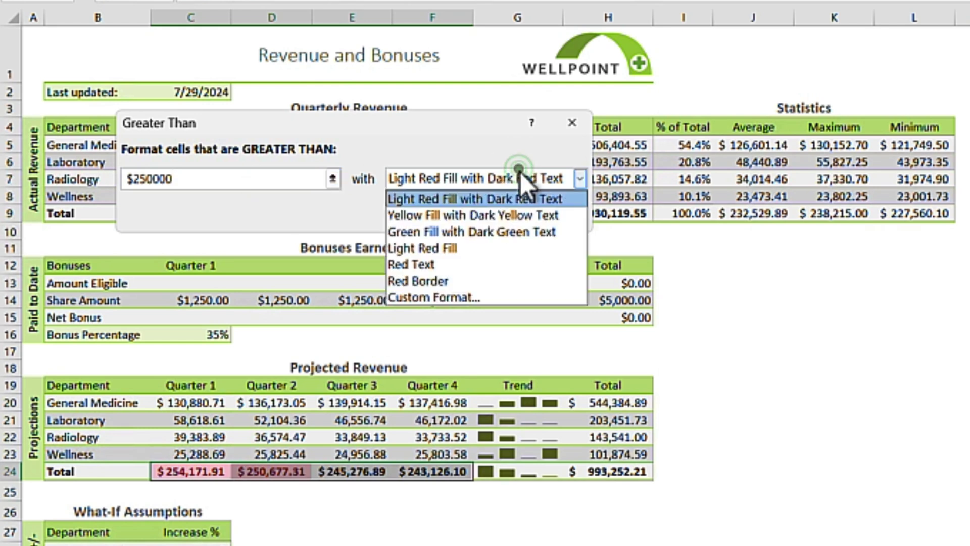
left_click(529, 232)
left_click(441, 213)
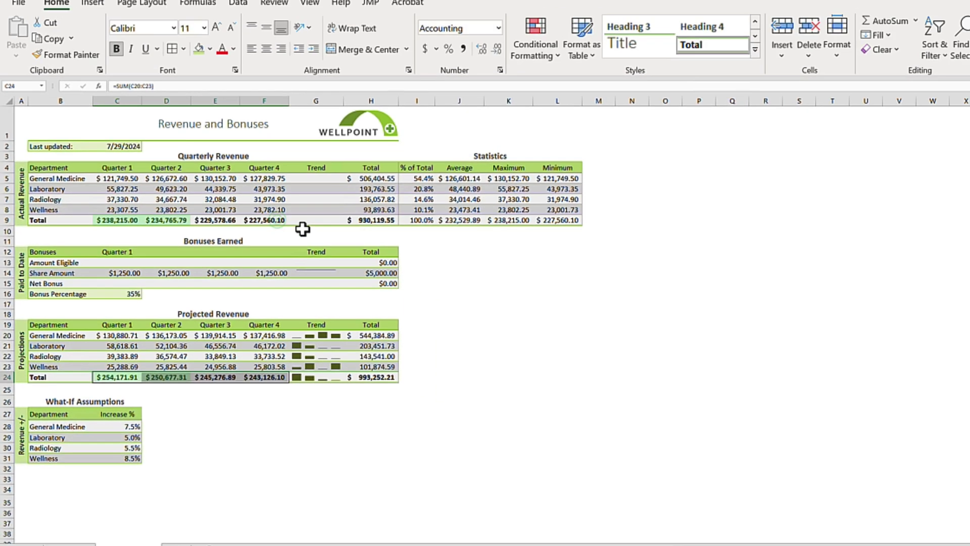
left_click(509, 324)
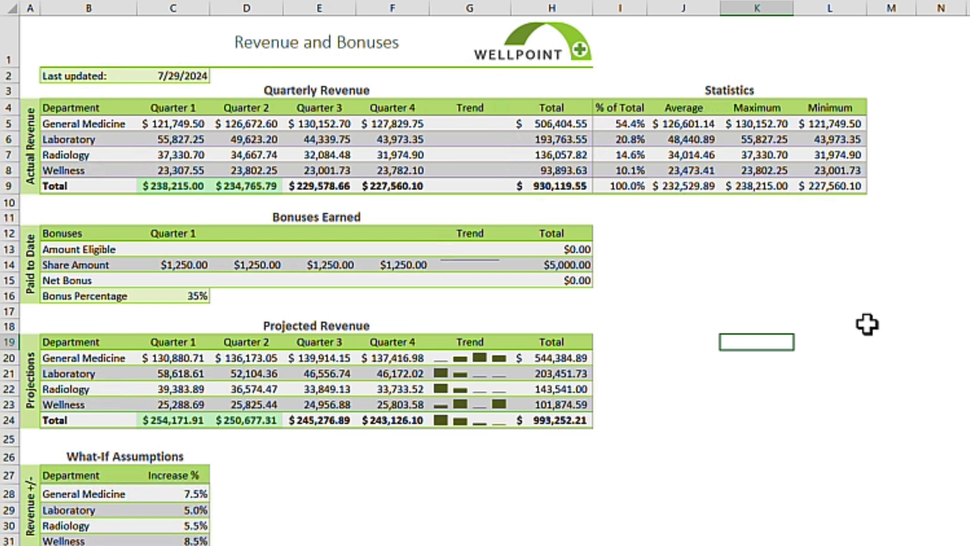
Copy the Quarter 1 heading in C12 of the Bonuses Earned section to D12, E12 and F12
left_click(185, 8)
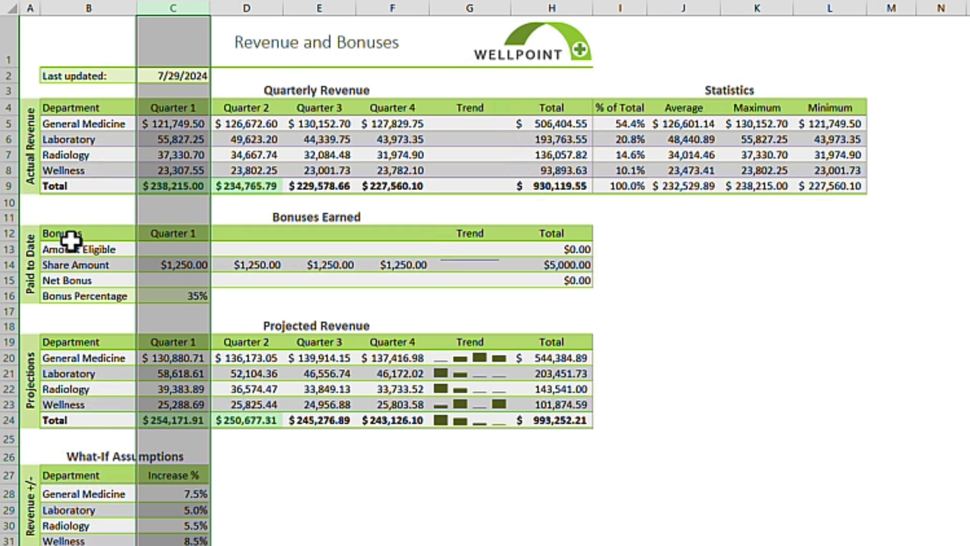
left_click(159, 238)
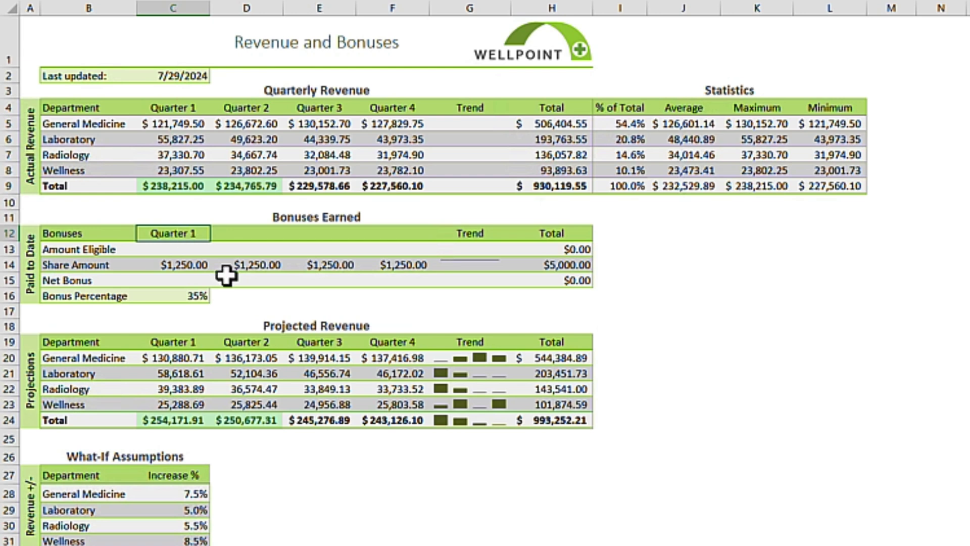
left_click(219, 255)
left_click(190, 242)
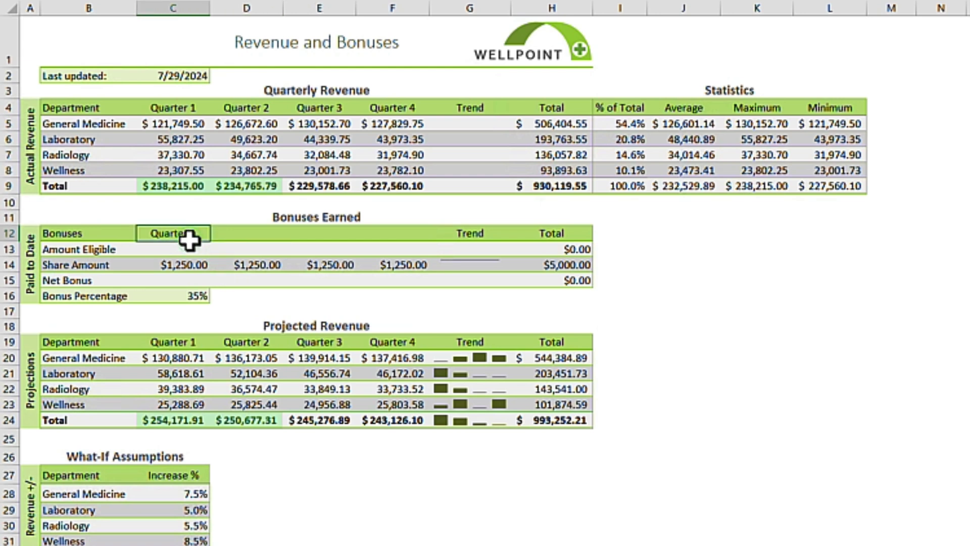
key("ctrl+c")
left_click(247, 238)
key("ctrl+v")
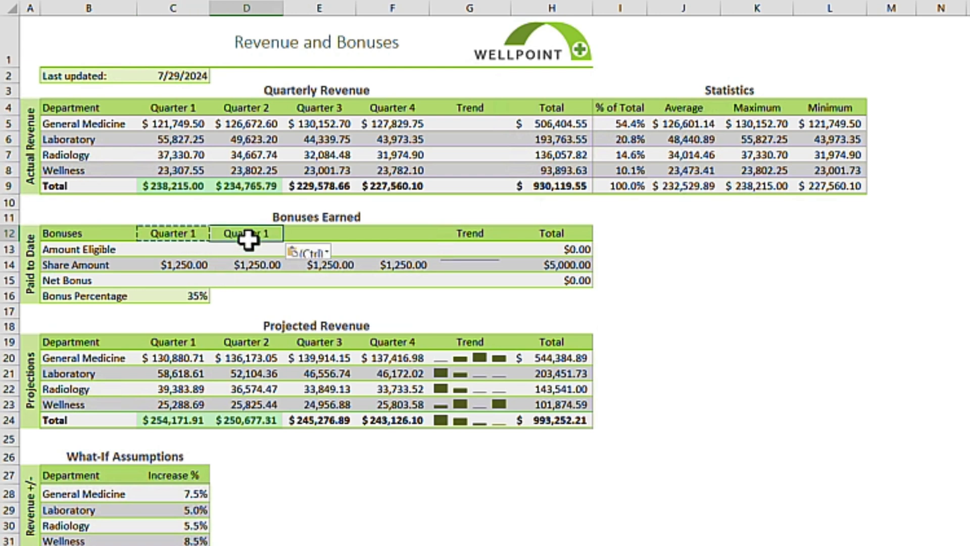
left_click(303, 235)
key("ctrl+v")
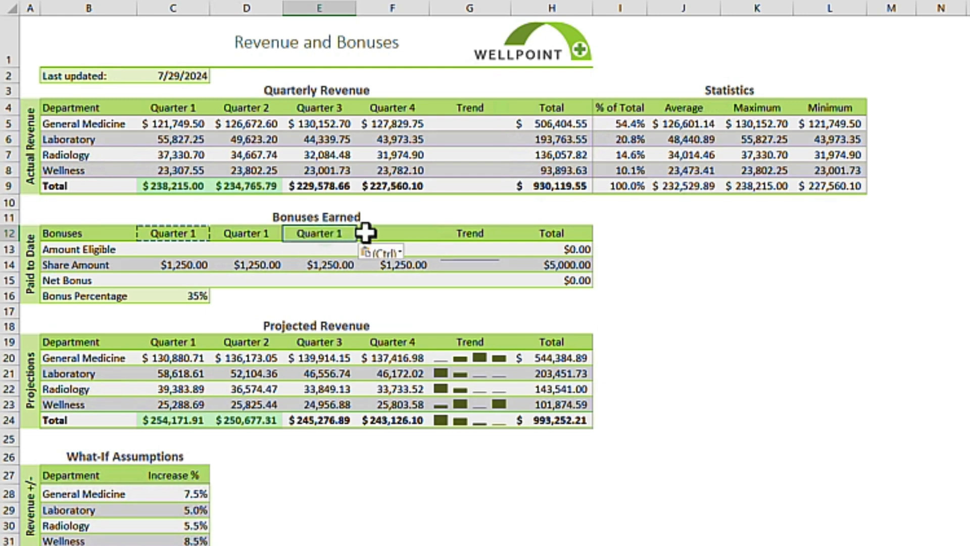
left_click(378, 234)
key("ctrl+v")
Change the Bonuses Earned headings in D12, E12 and F12 to Quarter 2, Quarter 3 and Quarter 4
left_click(267, 235)
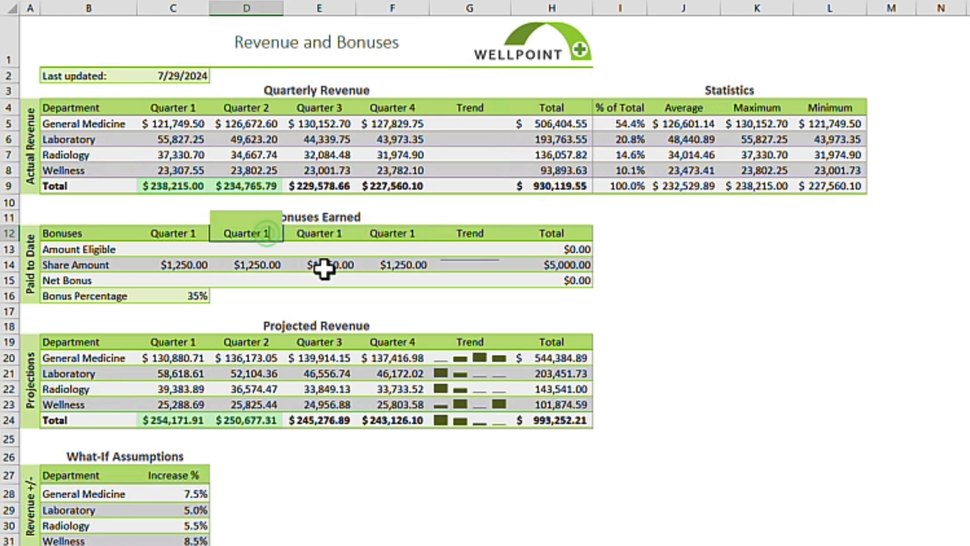
left_click(386, 267)
double_click(338, 233)
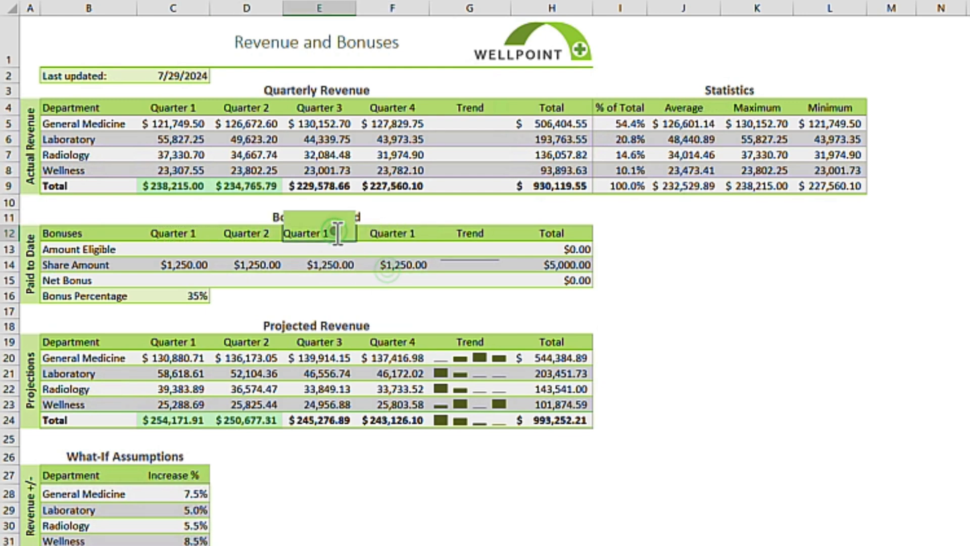
type("3")
left_click(394, 283)
double_click(410, 236)
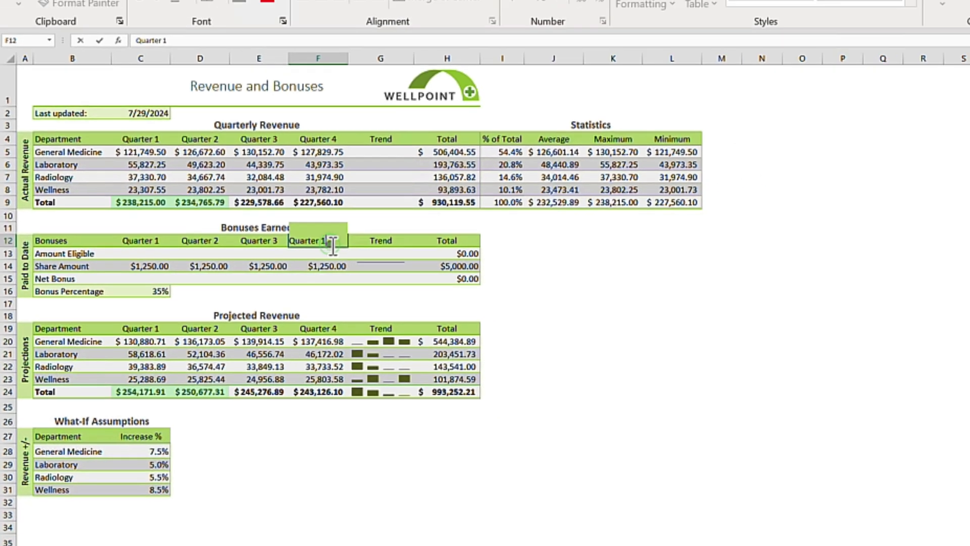
type("4")
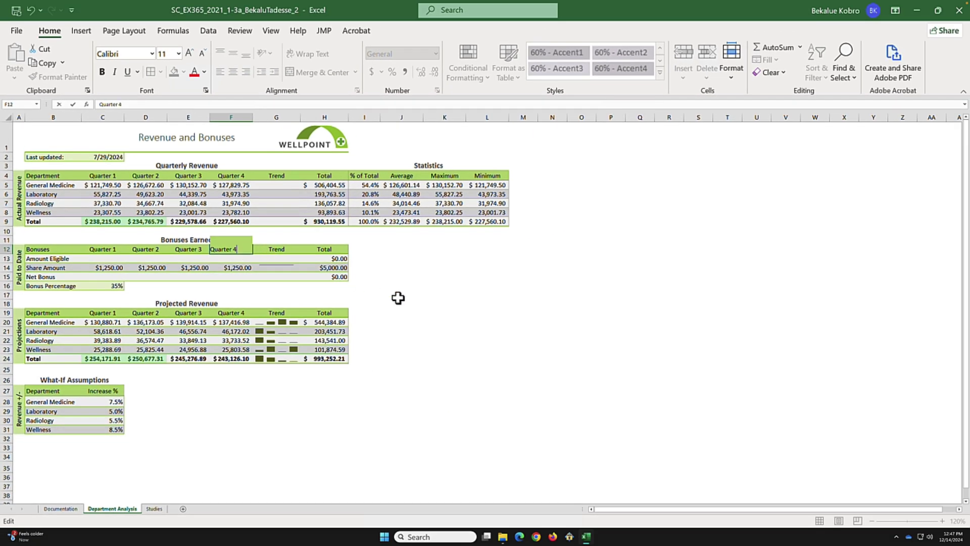
left_click(607, 318)
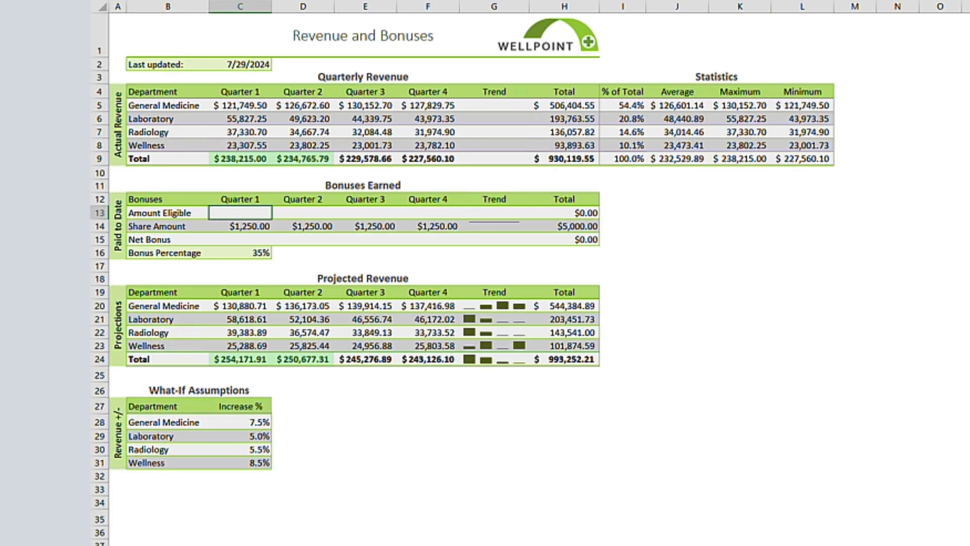
Enter the formula =IF(C9>230000, C9*0.20, C9*0.15) in C13 for the Quarter 1 Amount Eligible
left_click(96, 257)
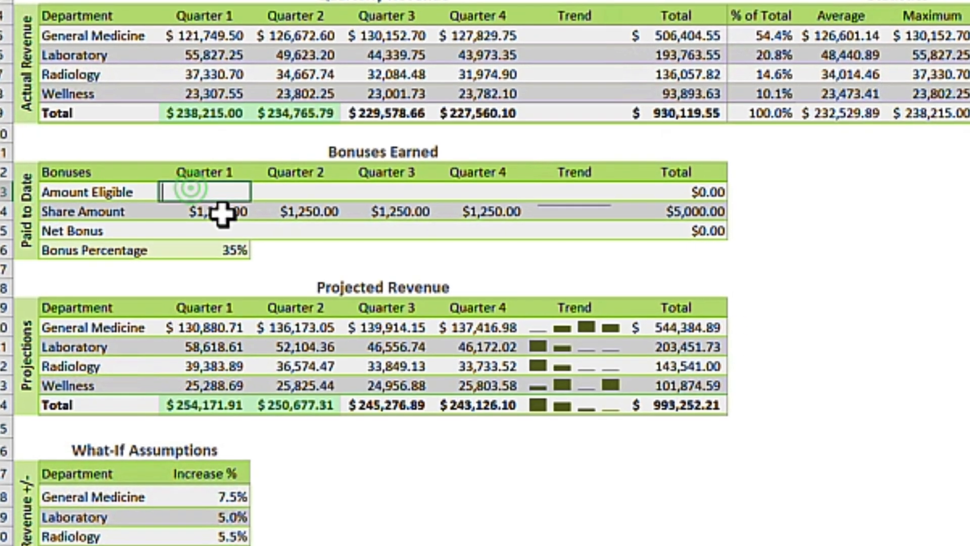
type("if")
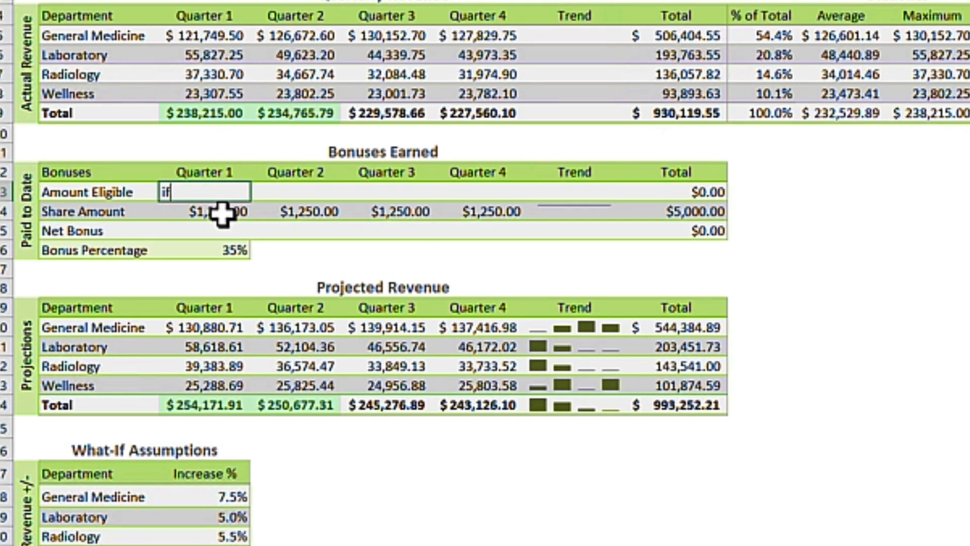
key("BackSpace")
key("BackSpace")
type("=if")
left_click(222, 208)
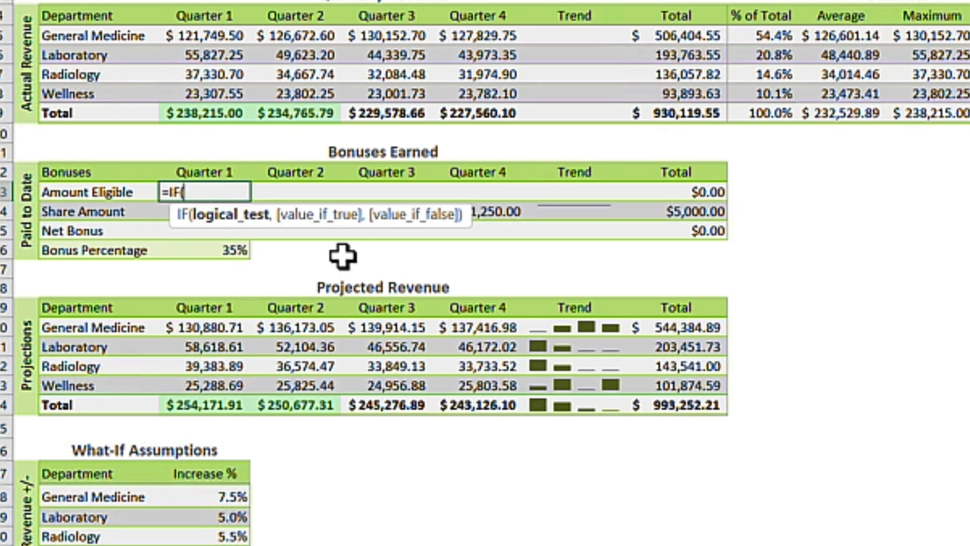
type("C9")
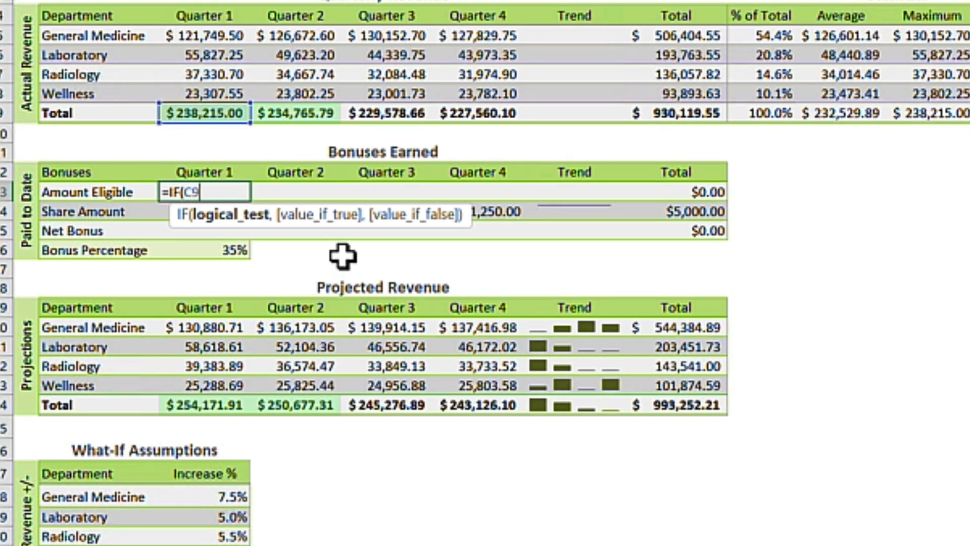
type(">")
type("230")
type("000,")
type(" C9")
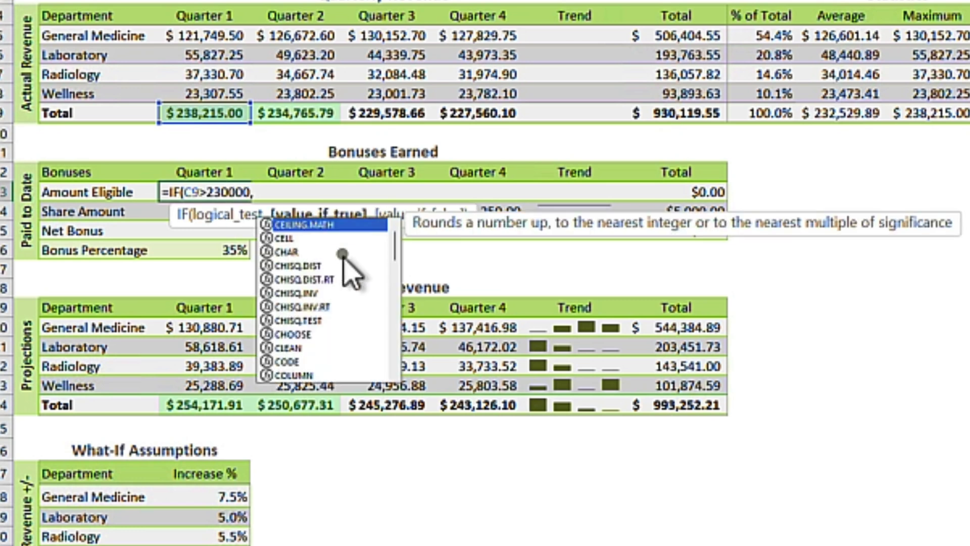
type("*0.20,")
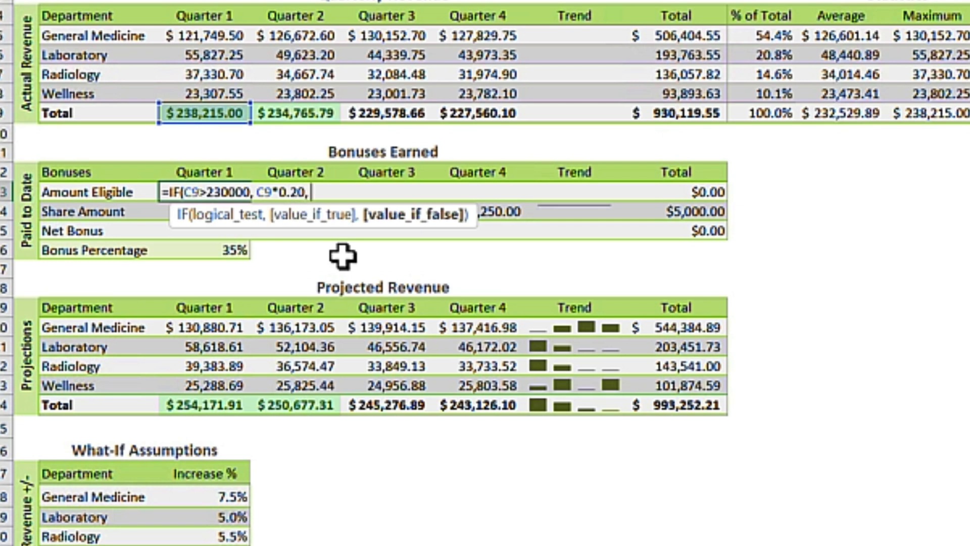
type(" C9*")
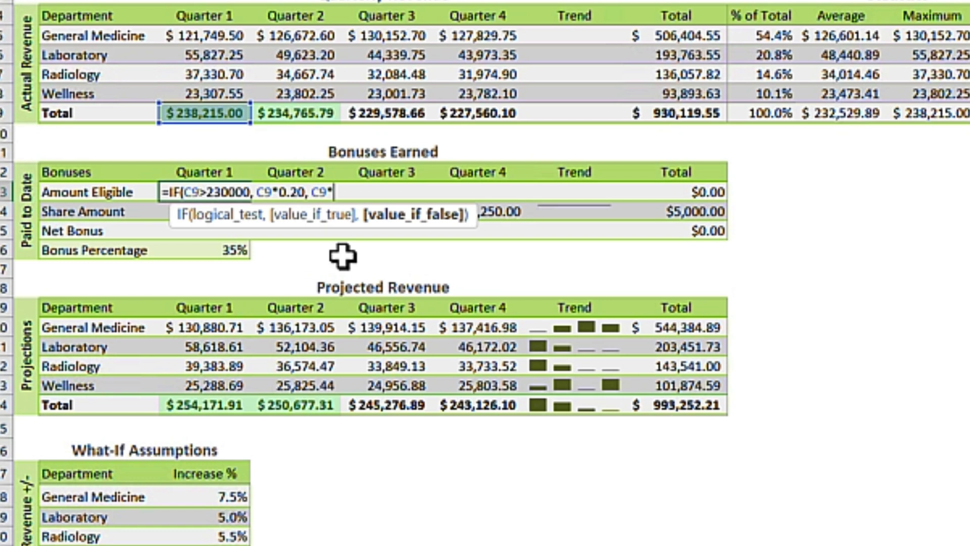
type("0.15")
key("Return")
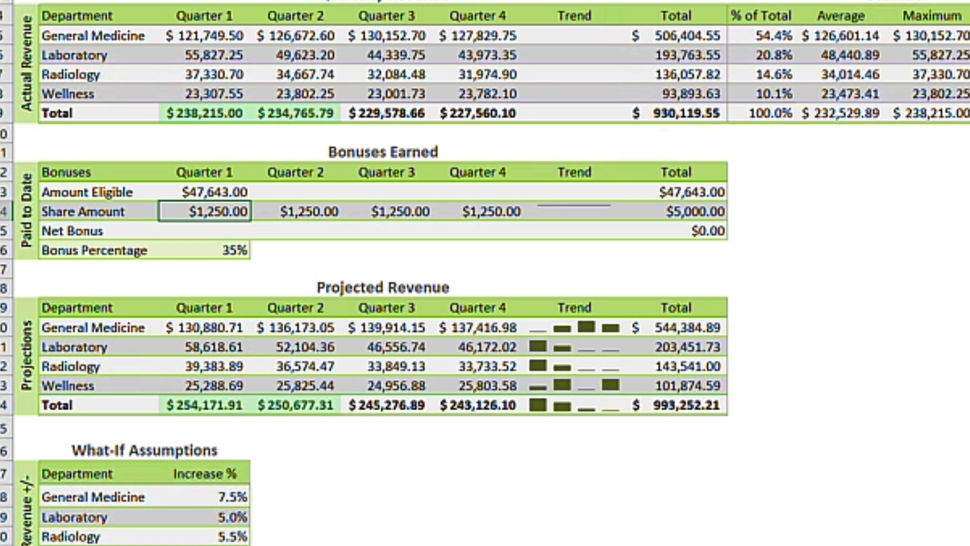
Copy the Amount Eligible formula from C13 to D13:F13, pasting formulas only, and clear the copy selection
left_click_drag(295, 193, 503, 194)
left_click(205, 195)
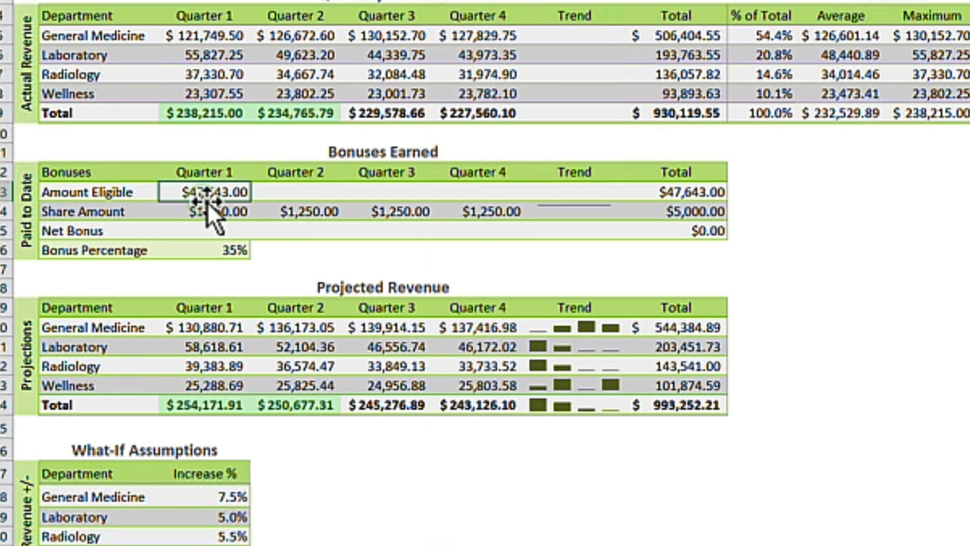
right_click(209, 195)
left_click(256, 219)
left_click(511, 246)
left_click_drag(314, 198, 465, 194)
right_click(465, 194)
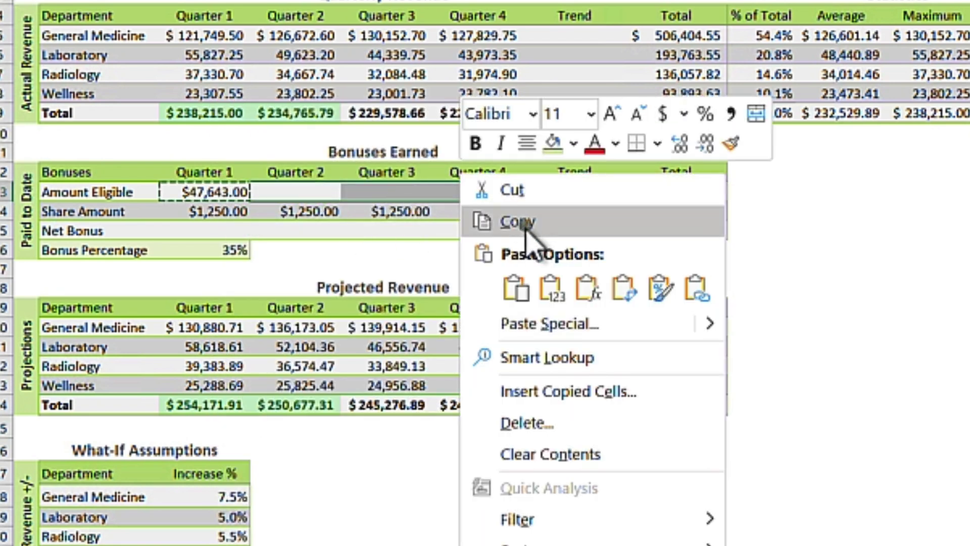
left_click(516, 290)
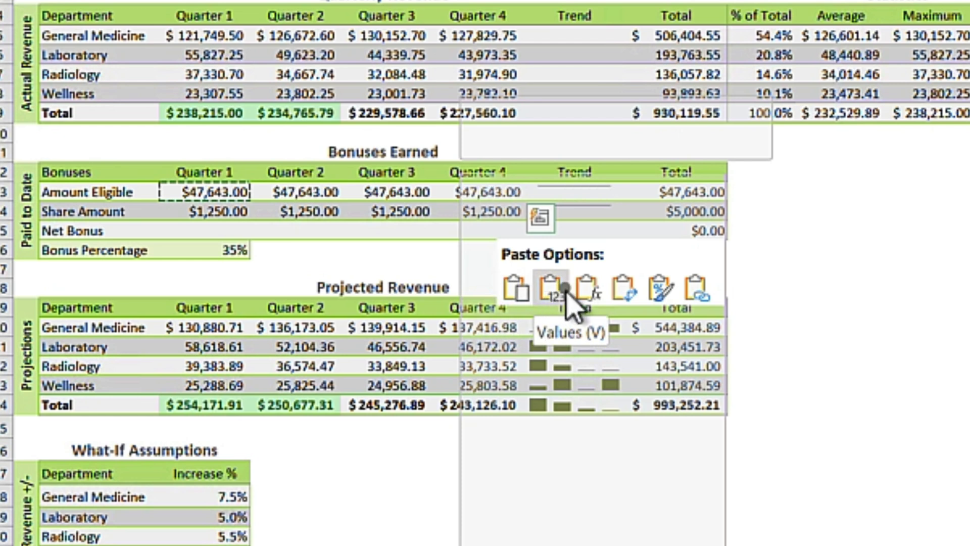
left_click(586, 288)
left_click(916, 329)
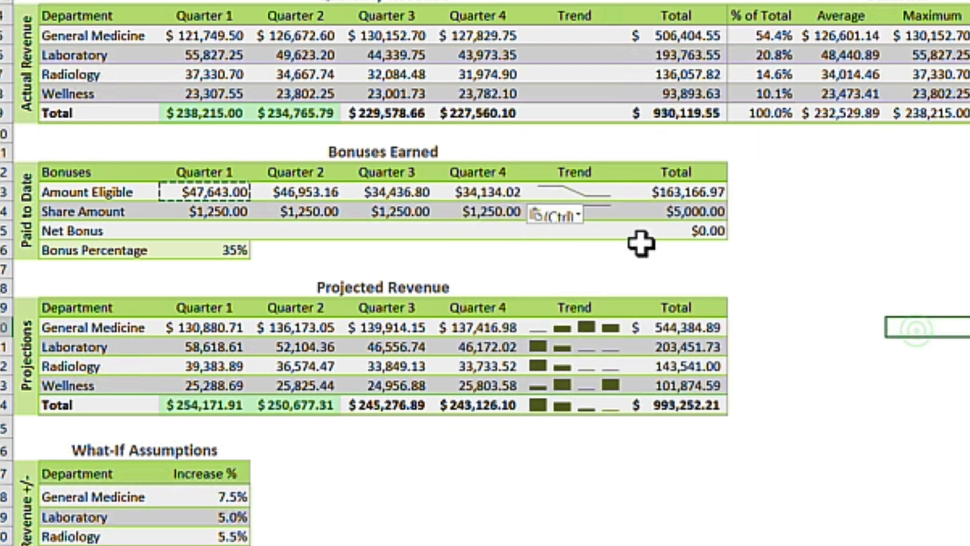
key("super")
key("Escape")
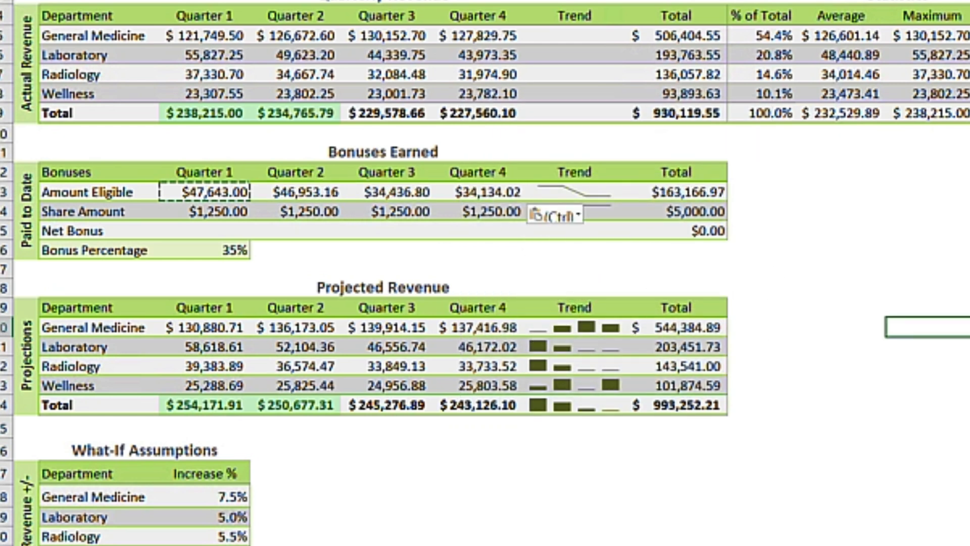
left_click(589, 191)
left_click(895, 246)
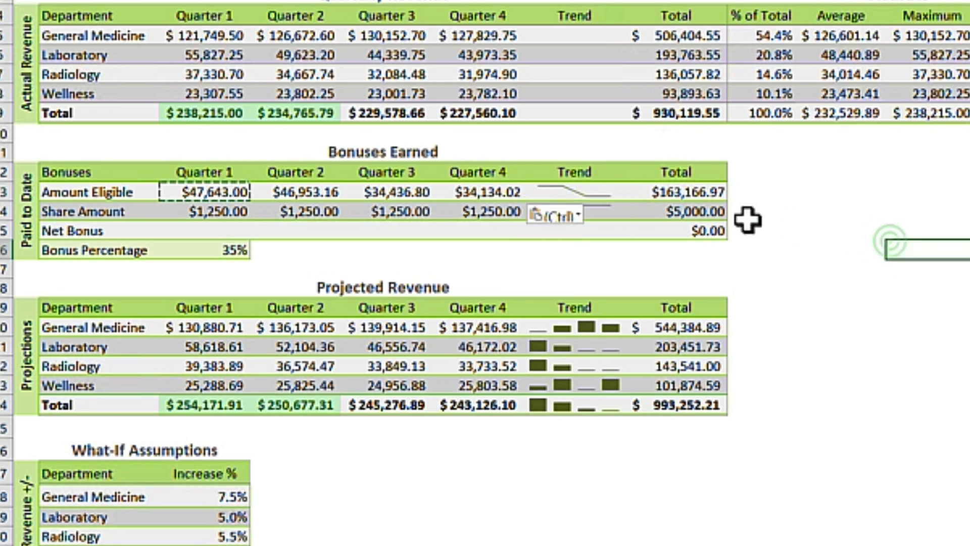
key("Escape")
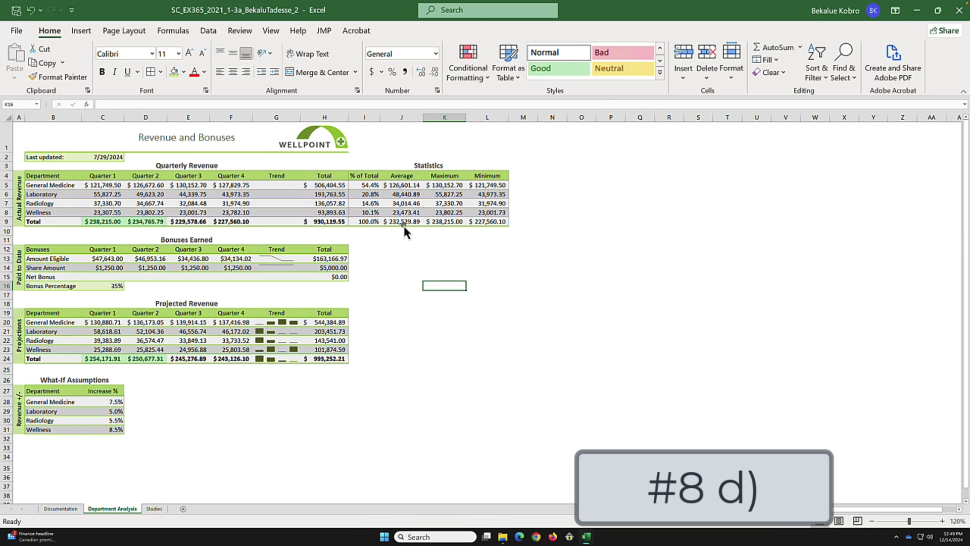
Enter the formula =(C13-C14)*$C$16 in C15 for the Quarter 1 Net Bonus
left_click(103, 117)
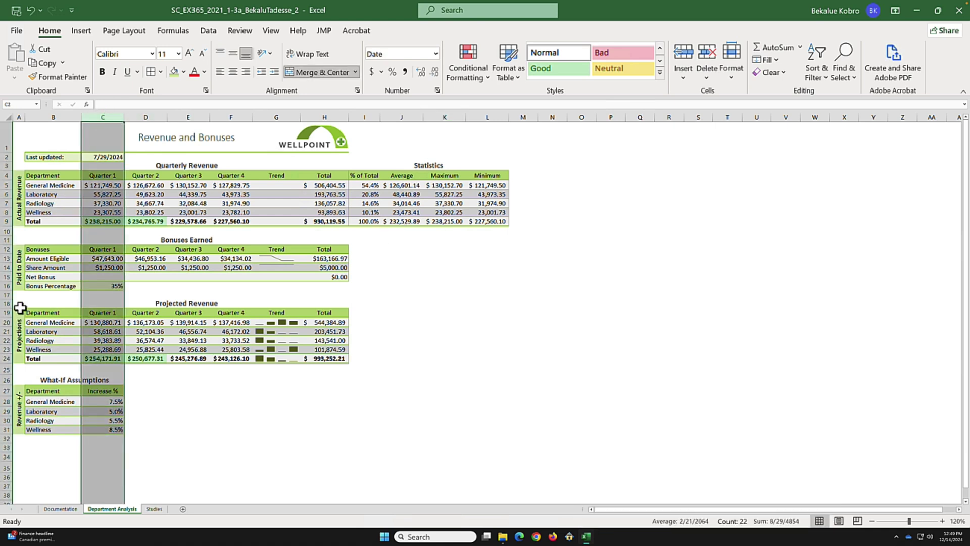
left_click(99, 277)
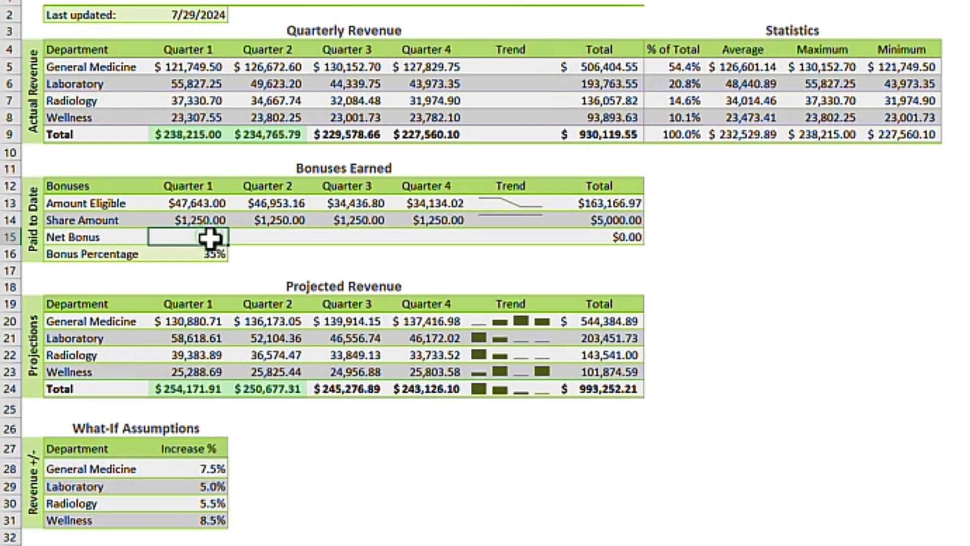
type("=(C13-C14)")
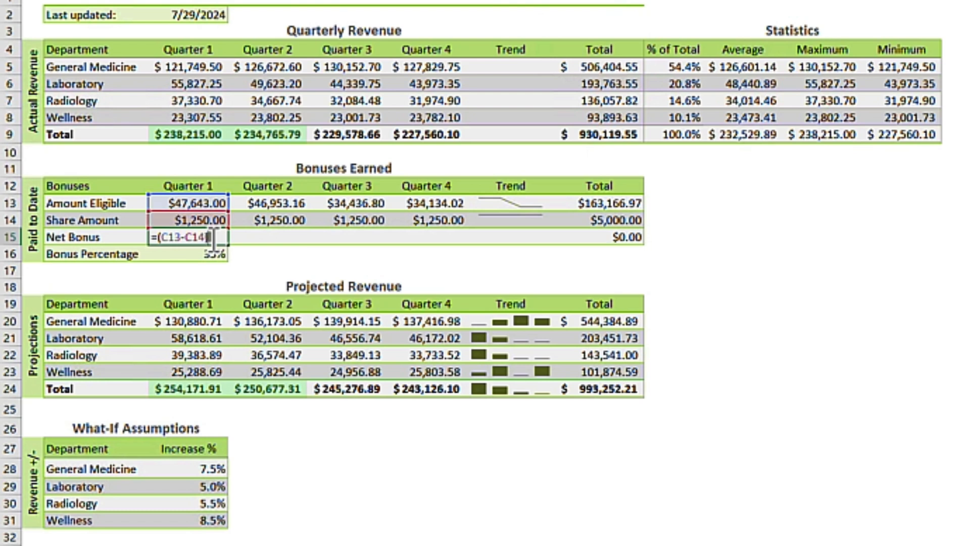
type("*$C$16")
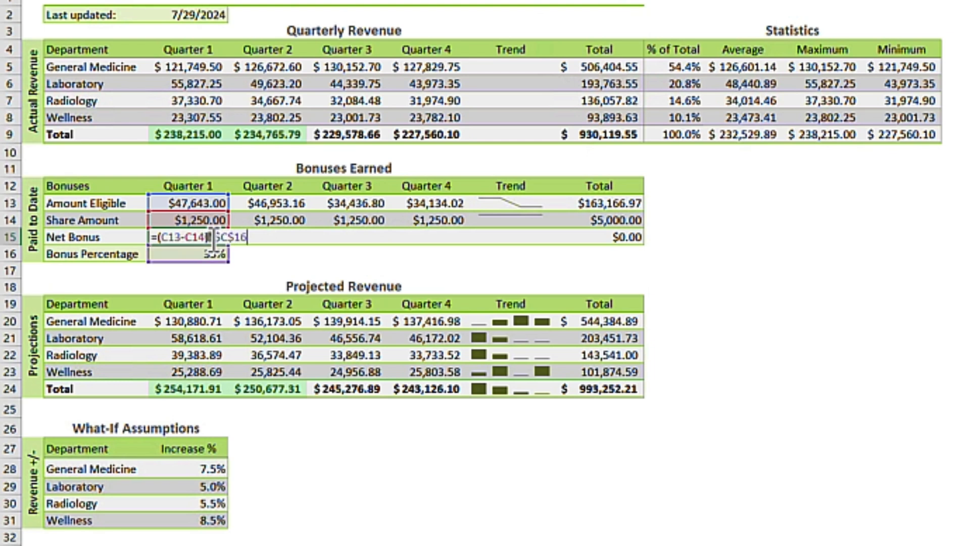
key("Return")
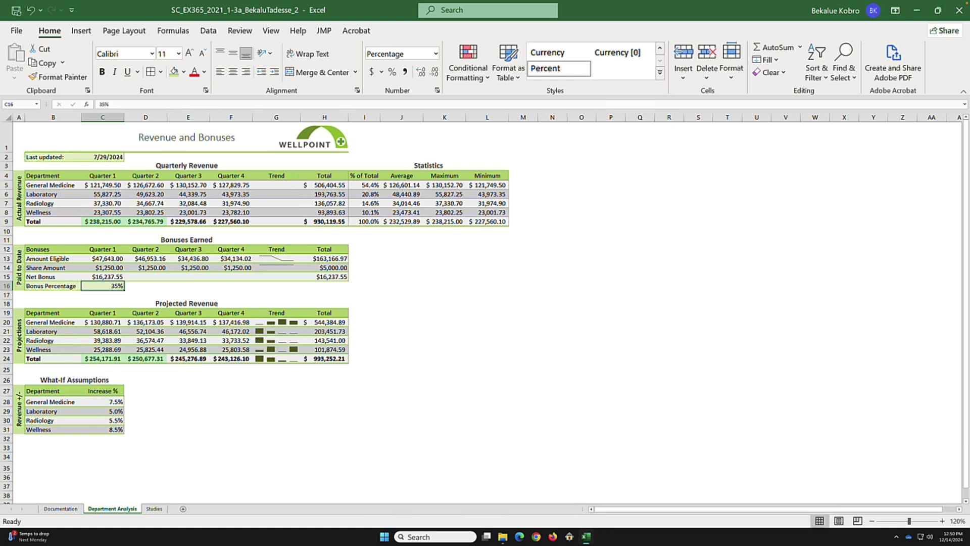
Copy the Net Bonus formula from C15 to D15:F15, pasting formulas only, and save the workbook
left_click(150, 276)
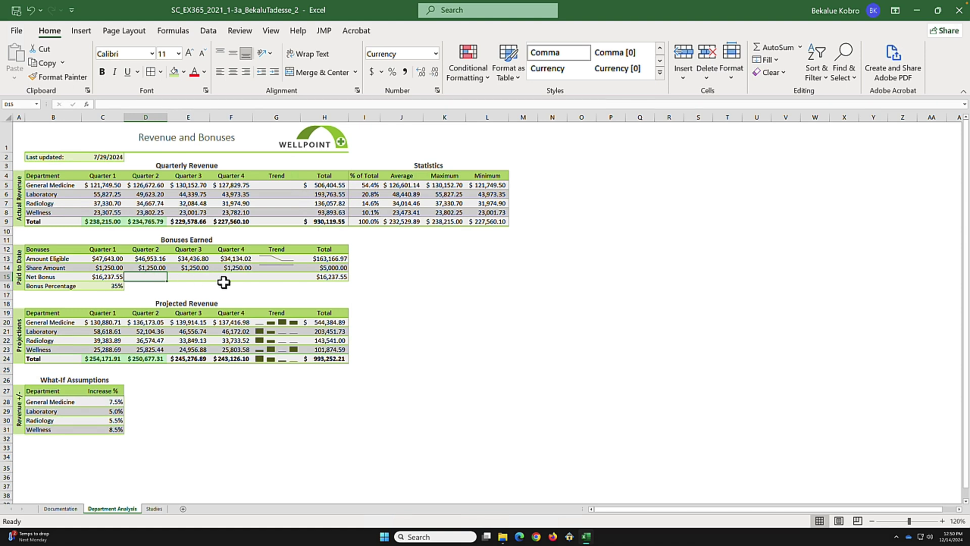
left_click(105, 278)
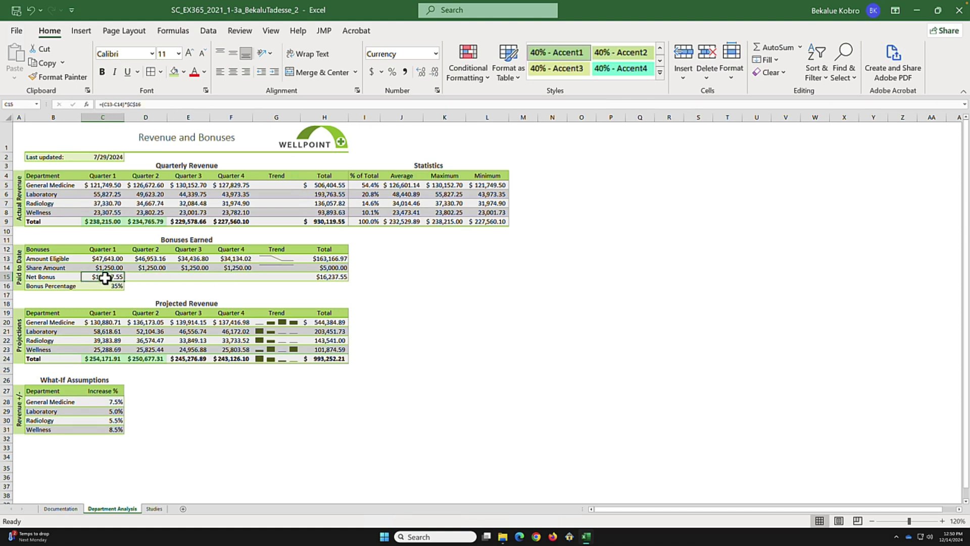
right_click(105, 277)
left_click(135, 272)
left_click(243, 293)
left_click_drag(148, 277, 242, 275)
right_click(242, 276)
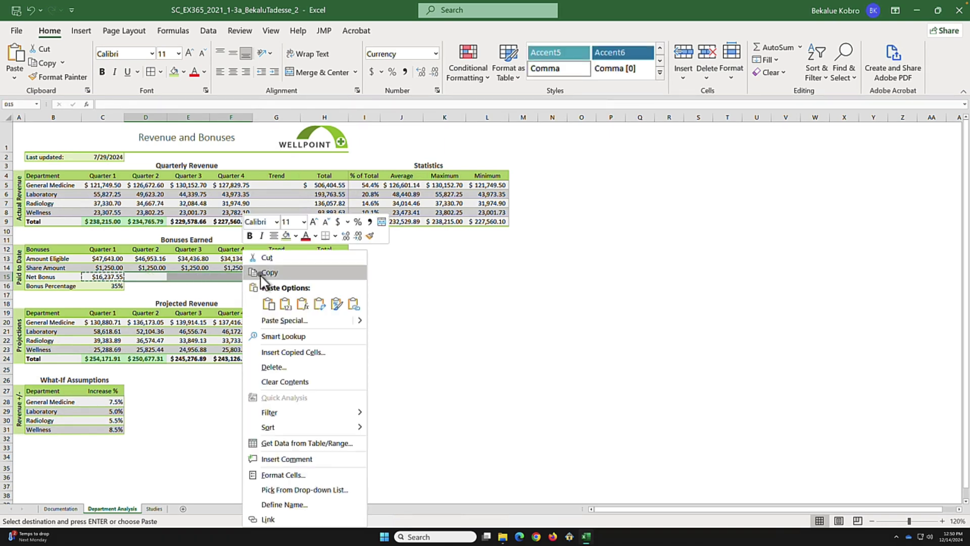
left_click(301, 303)
left_click(456, 296)
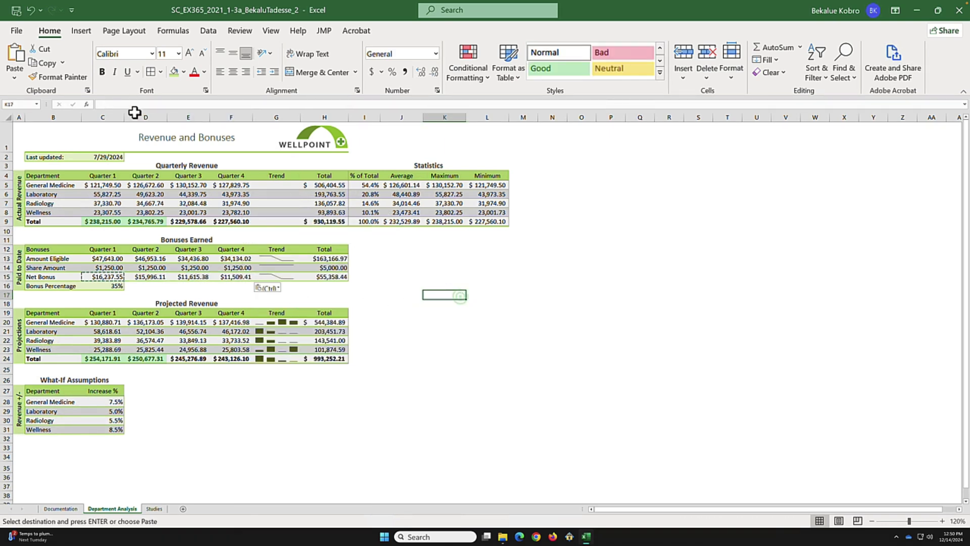
left_click(17, 11)
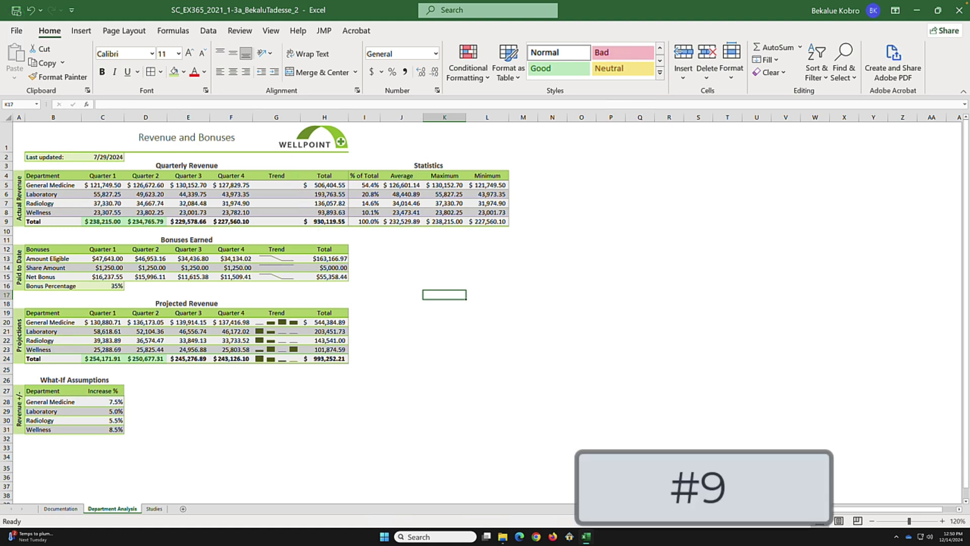
Insert line sparklines in the Quarterly Revenue Trend cells G5:G9 using the data range C5:F9
left_click_drag(276, 185, 282, 220)
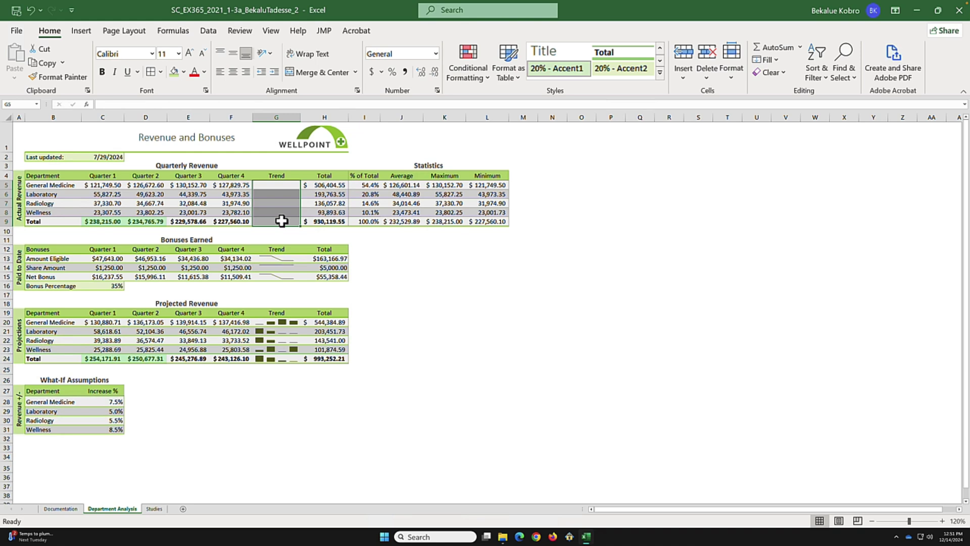
left_click(81, 31)
left_click(636, 57)
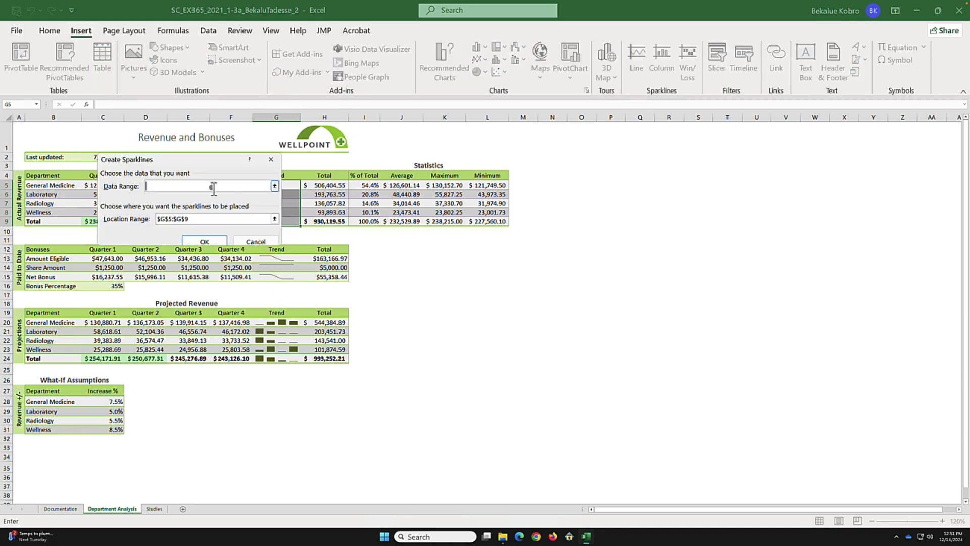
type("C")
type("5:F9")
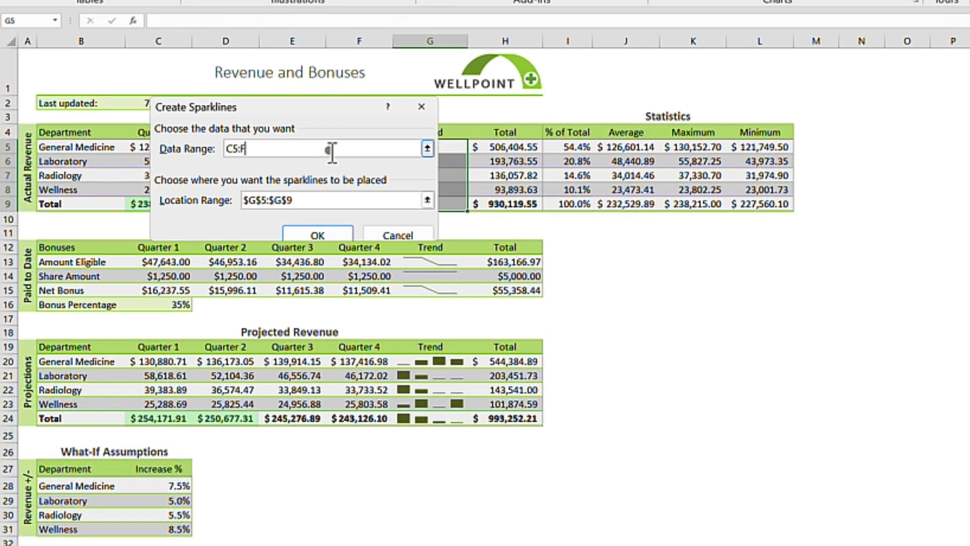
left_click(325, 231)
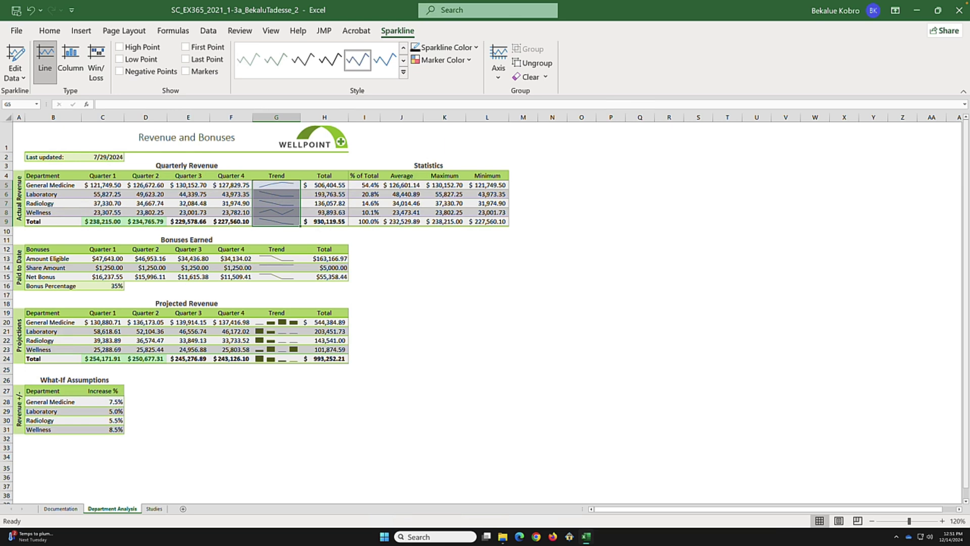
left_click(445, 313)
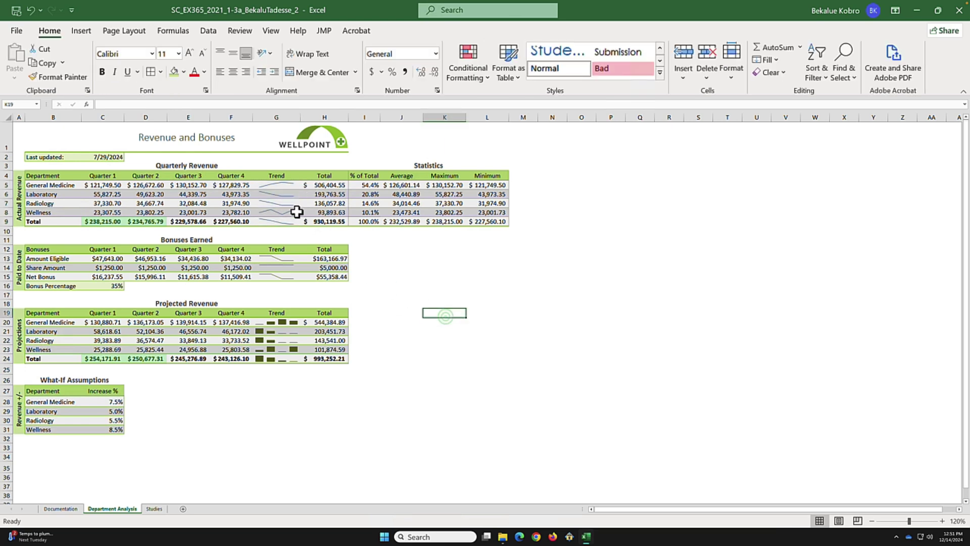
Apply the dark olive-green sparkline style, third in the gallery's first row, to G5:G9 and compare it with the Bonuses Earned sparklines
left_click_drag(285, 188, 284, 220)
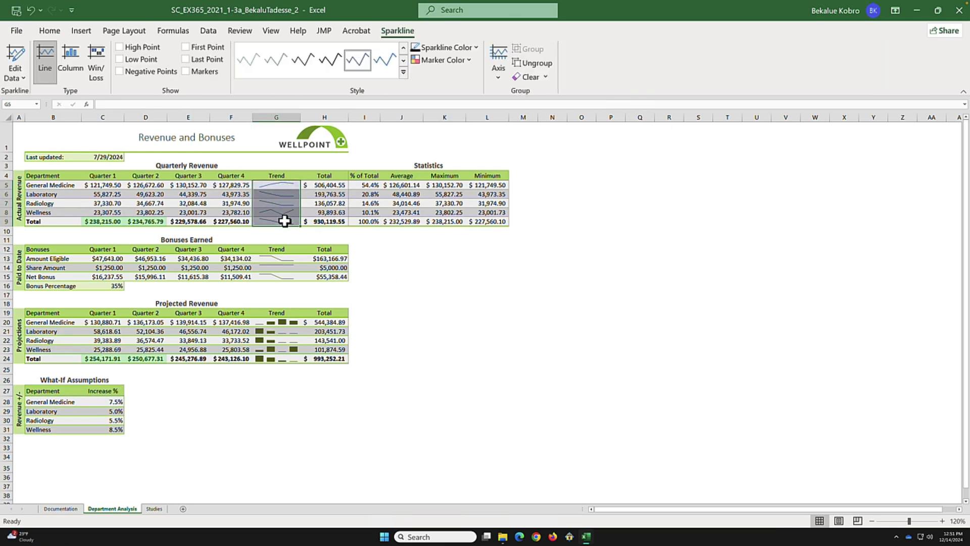
left_click(403, 72)
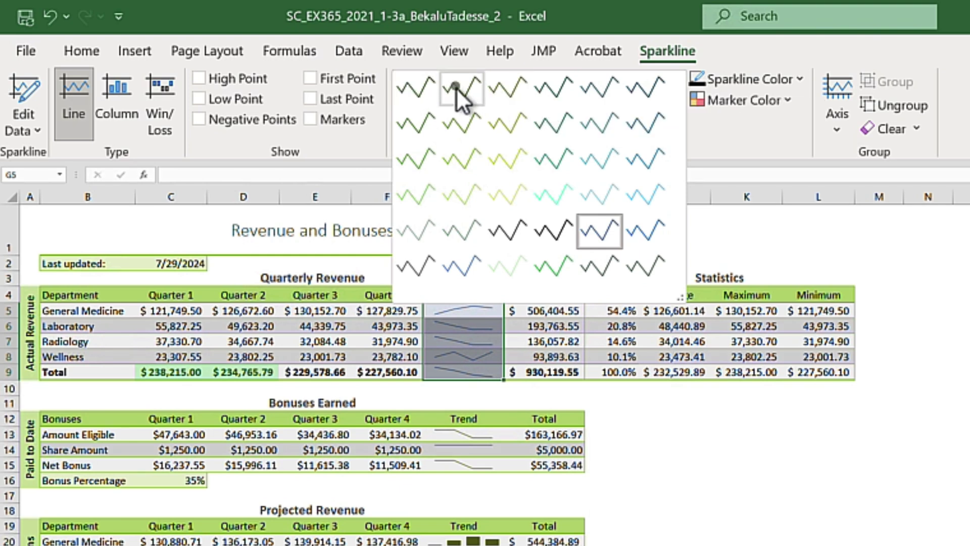
left_click(498, 87)
left_click(768, 434)
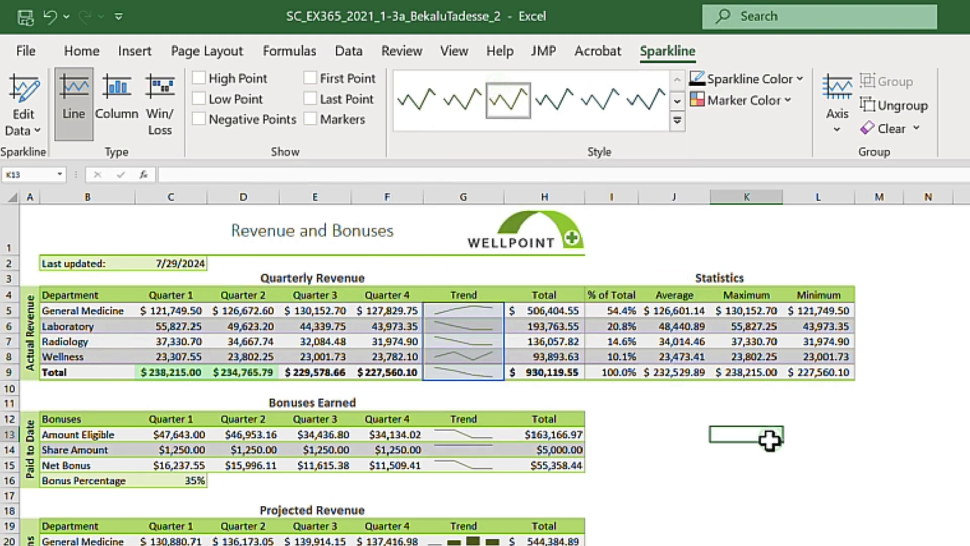
left_click(467, 342)
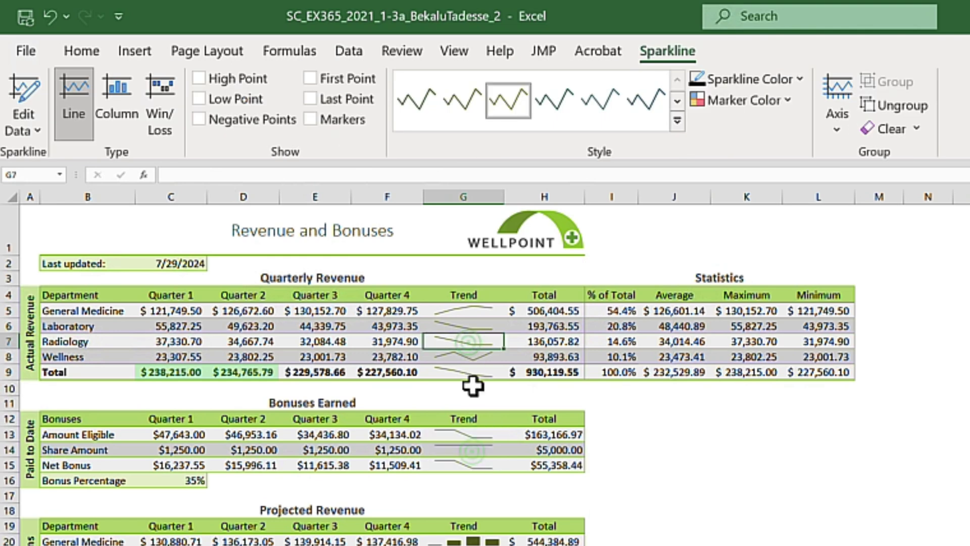
left_click(481, 447)
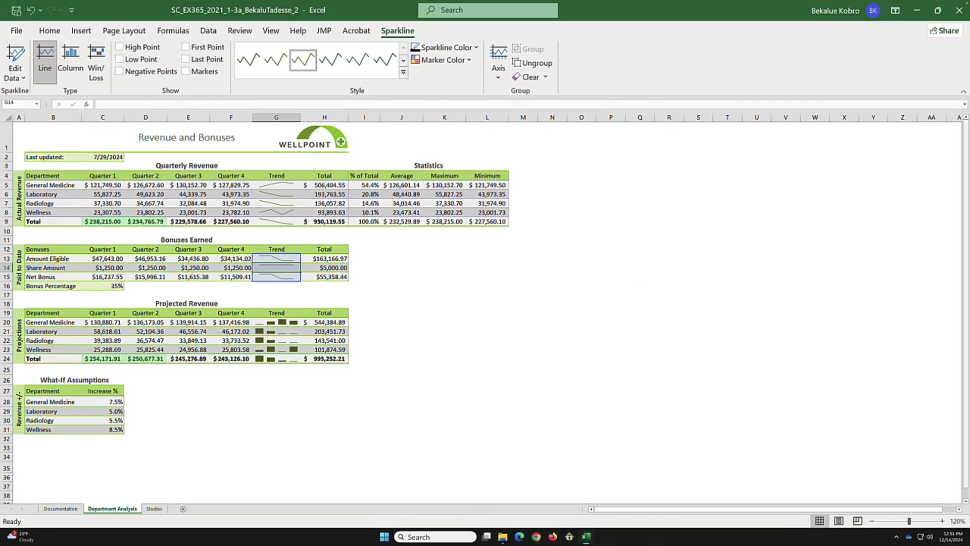
left_click(276, 117)
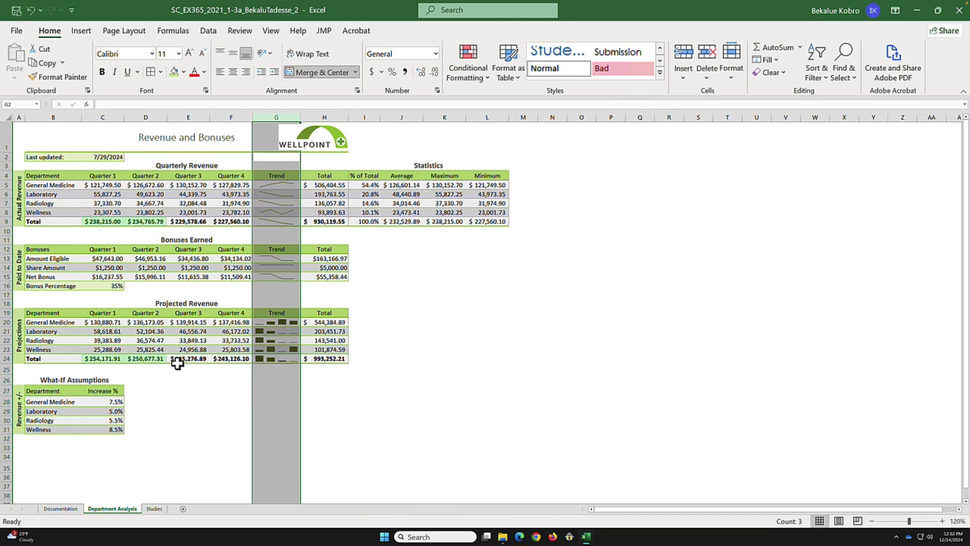
Replace the column sparklines in the Projected Revenue Trend cells G20:G24 with line sparklines based on C20:F24
left_click(281, 321)
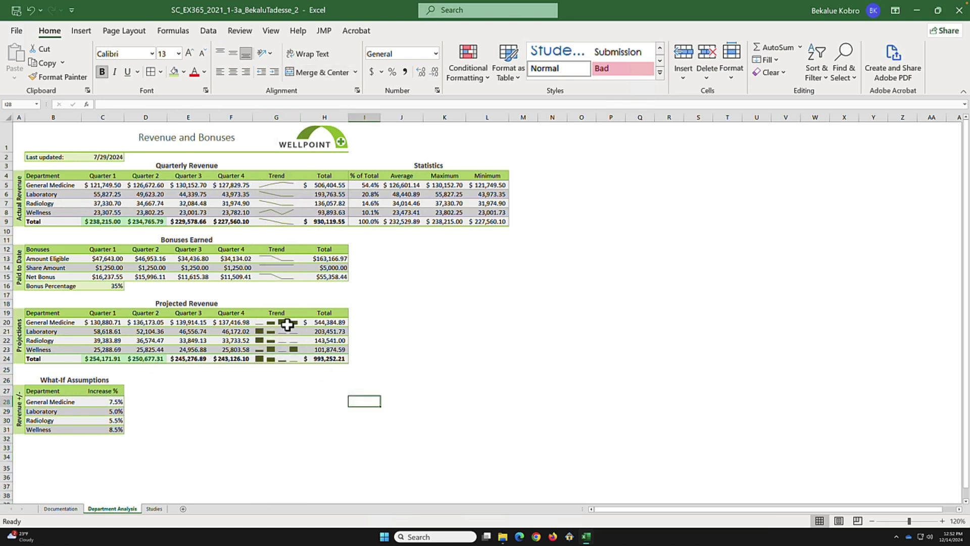
left_click_drag(287, 336, 284, 357)
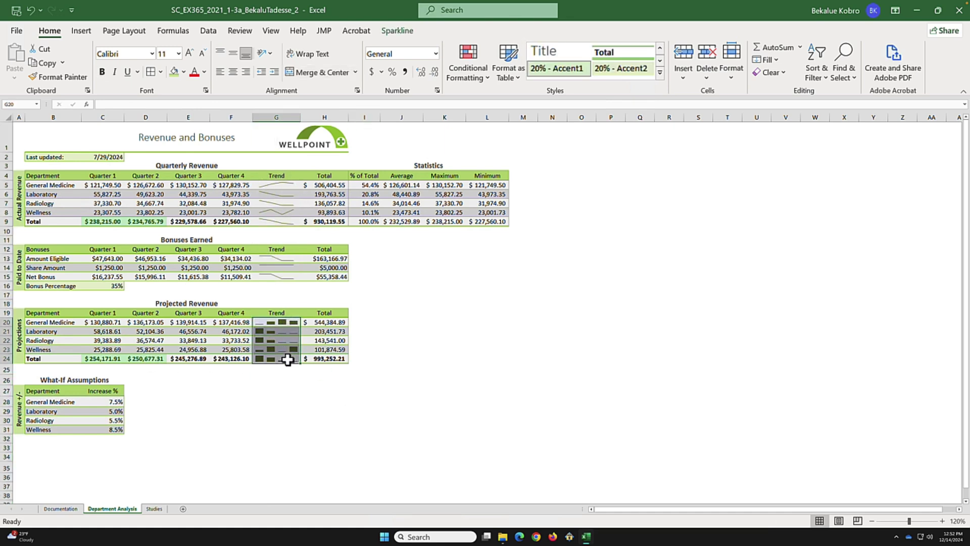
left_click(80, 30)
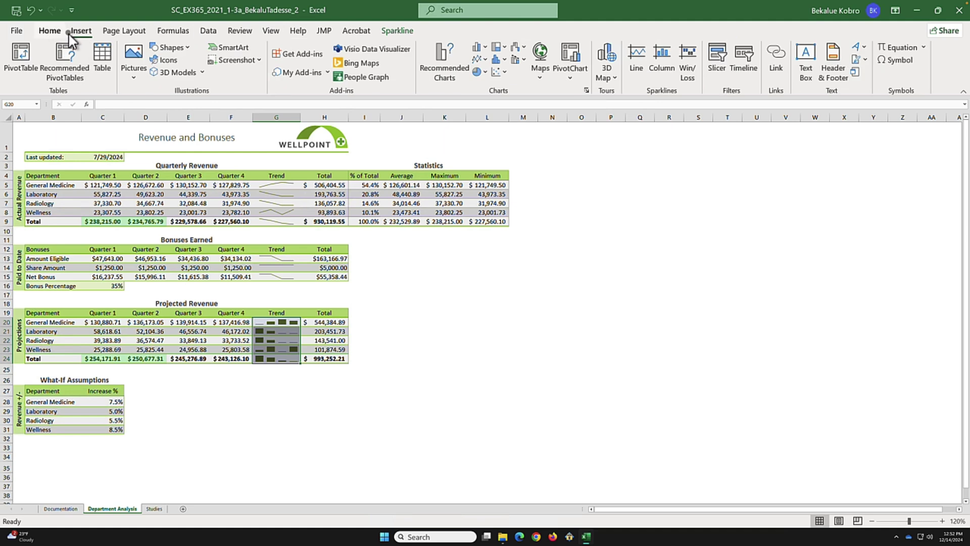
left_click(636, 58)
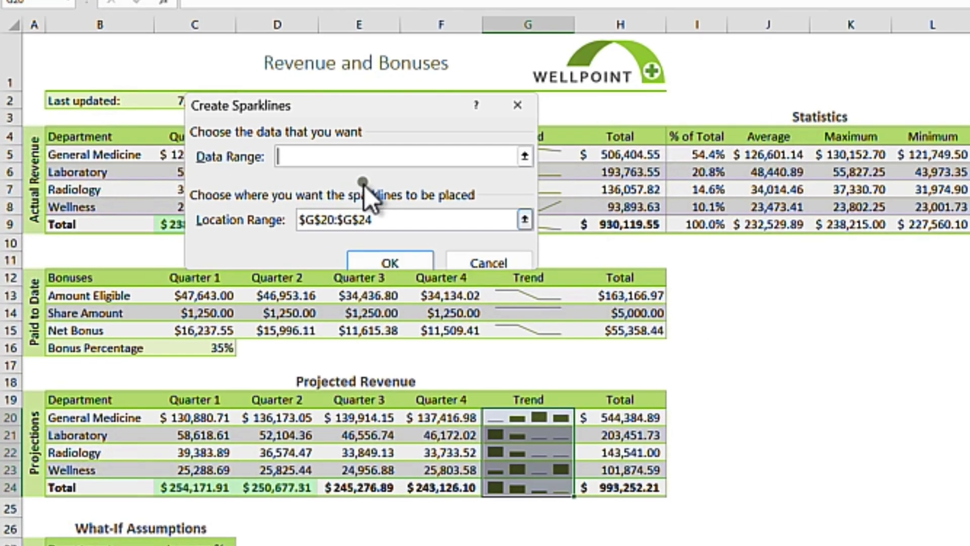
left_click(349, 159)
type("C20")
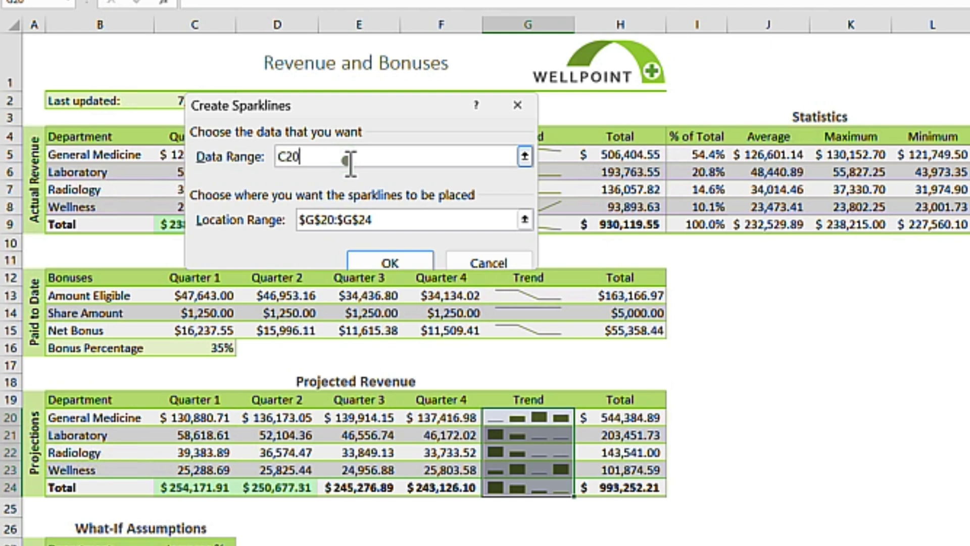
type(":F24")
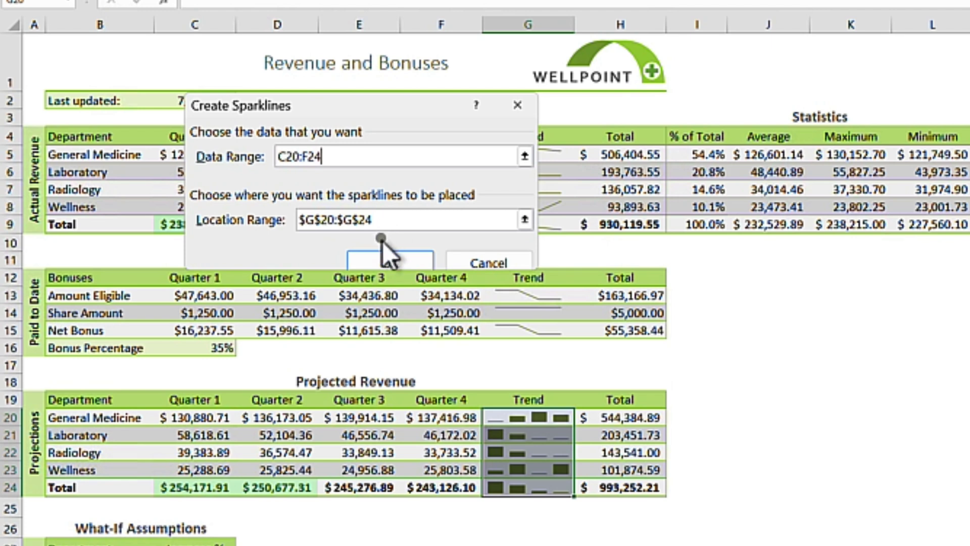
left_click(395, 262)
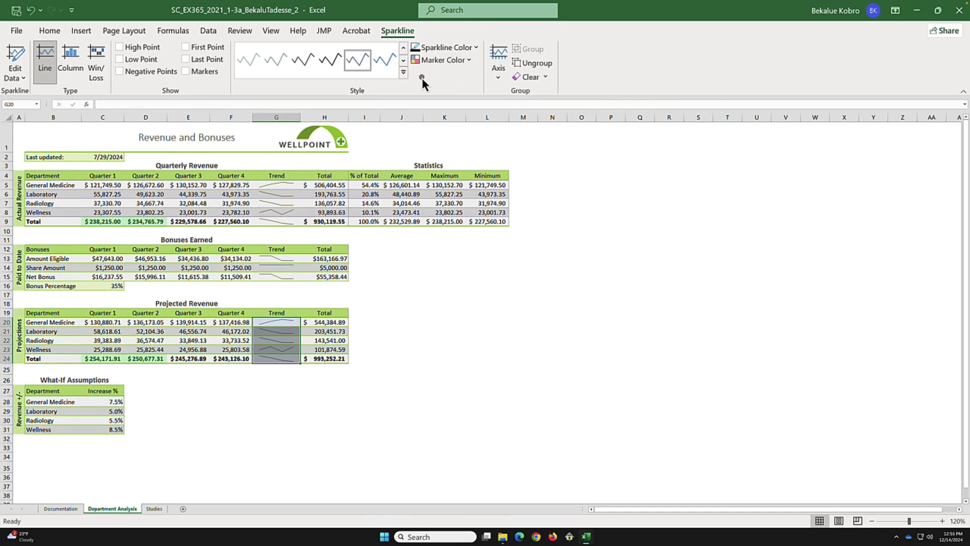
Apply the dark olive-green sparkline style, third in the gallery's first row, to the Projected Revenue sparklines in G20:G24
left_click(403, 74)
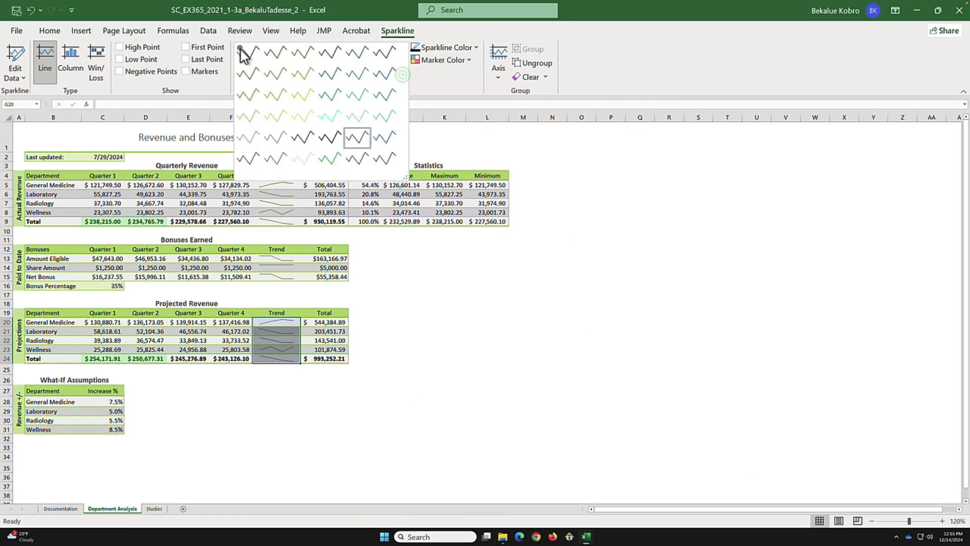
left_click(299, 53)
left_click(462, 277)
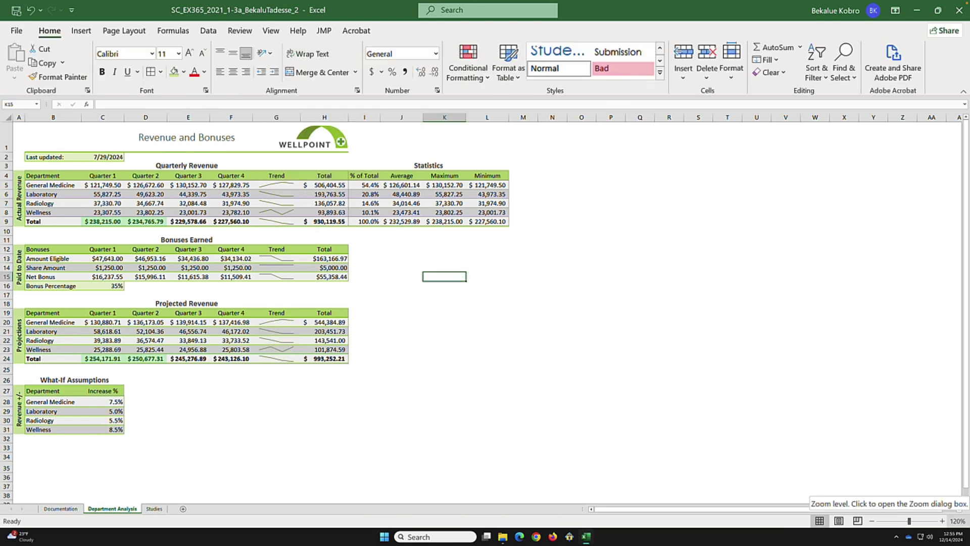
left_click(521, 380)
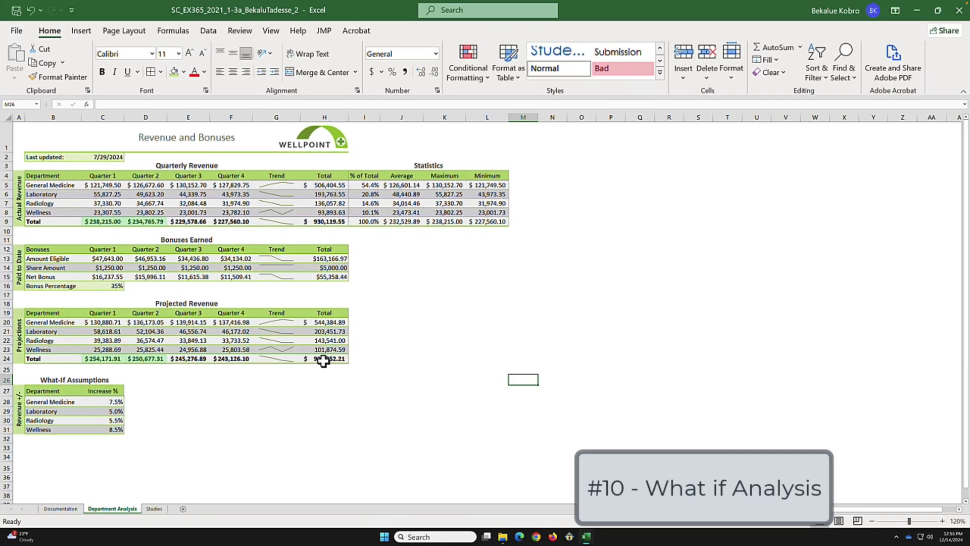
Run a Goal Seek that sets the Projected Revenue total in H24 to 1000000 by changing cell C28, and check C28
left_click(324, 361)
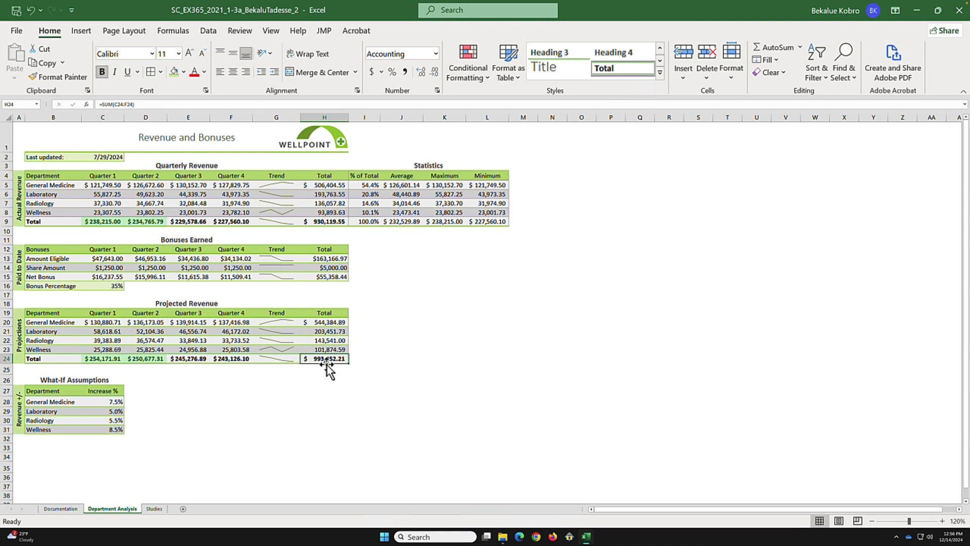
left_click(337, 113)
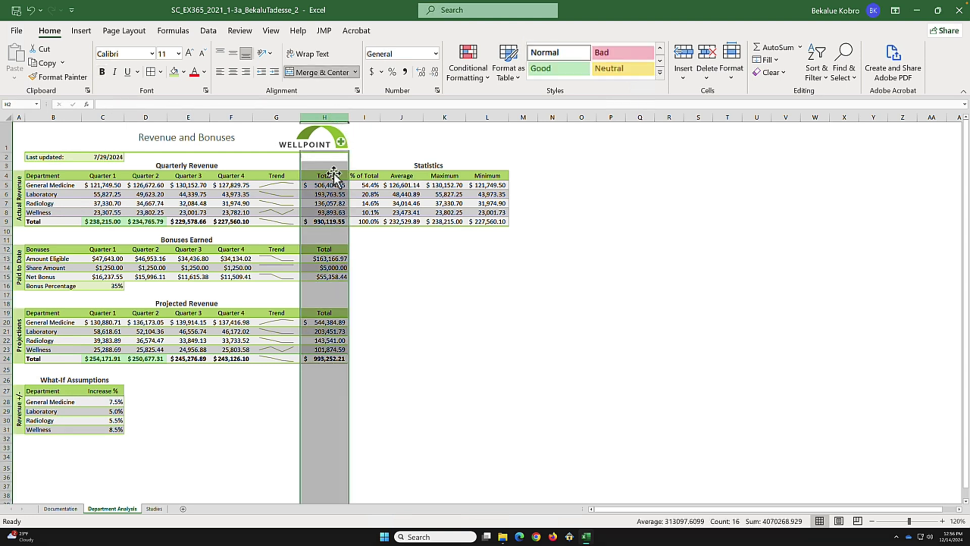
left_click(332, 360)
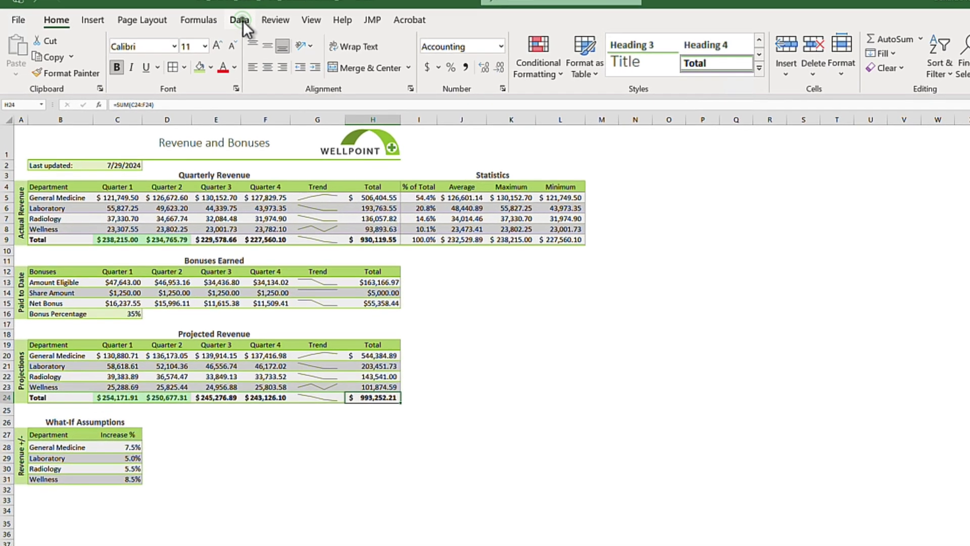
left_click(207, 30)
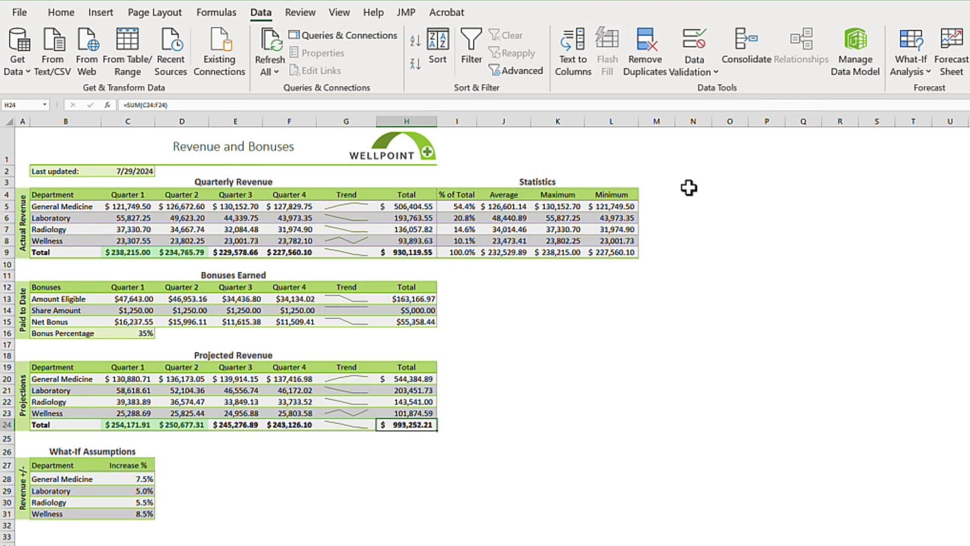
left_click(913, 67)
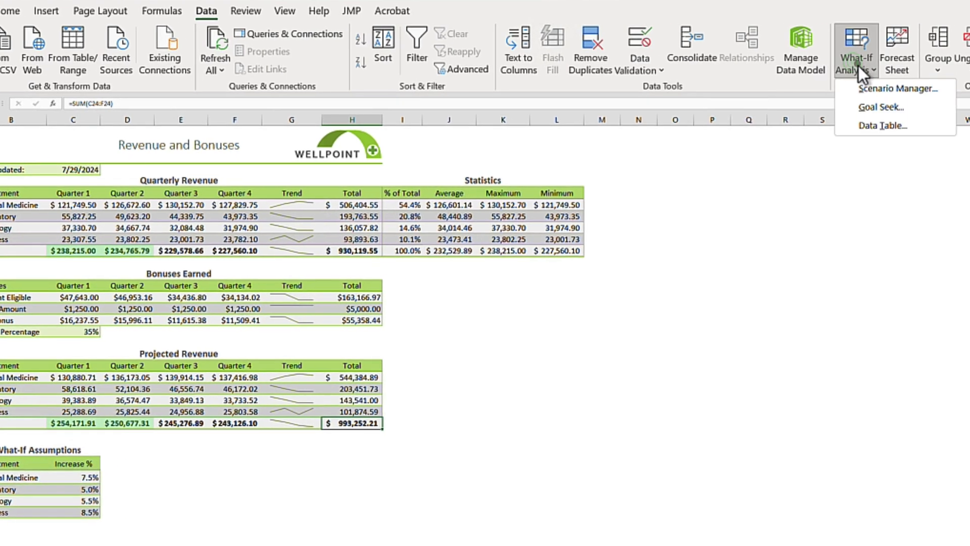
left_click(883, 108)
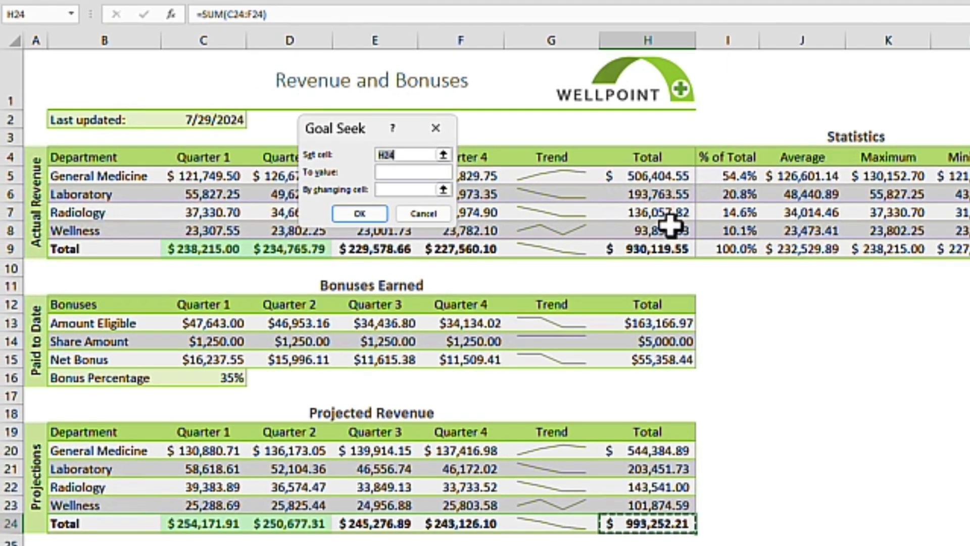
left_click(426, 175)
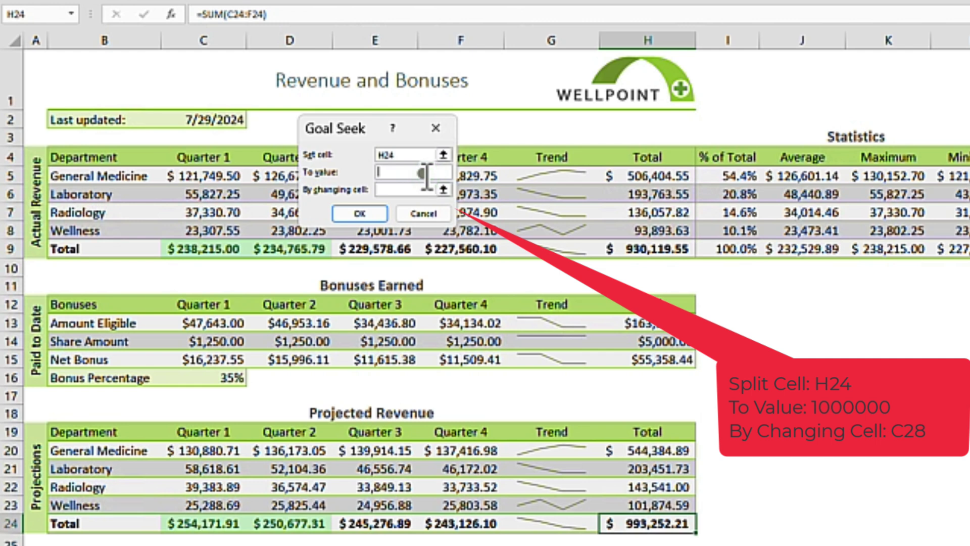
type("1000000")
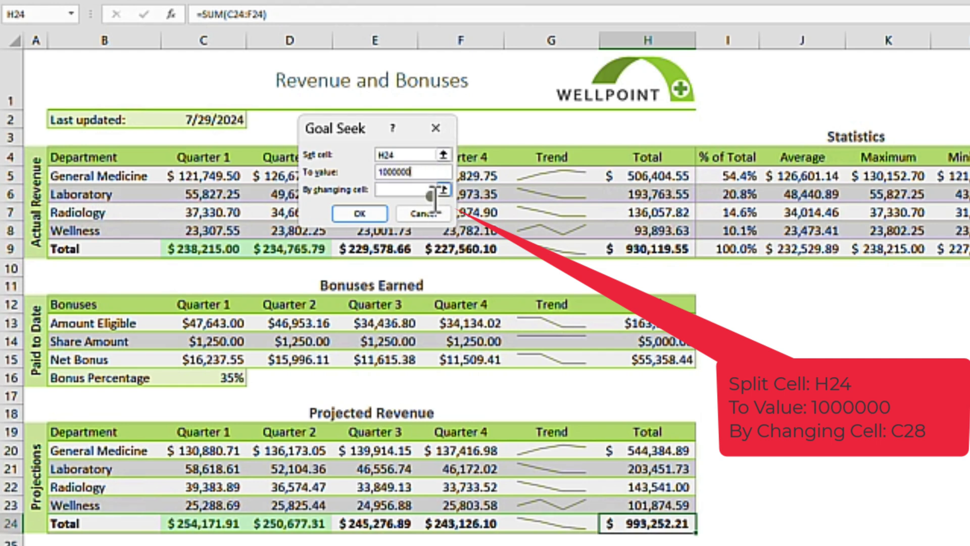
left_click(417, 190)
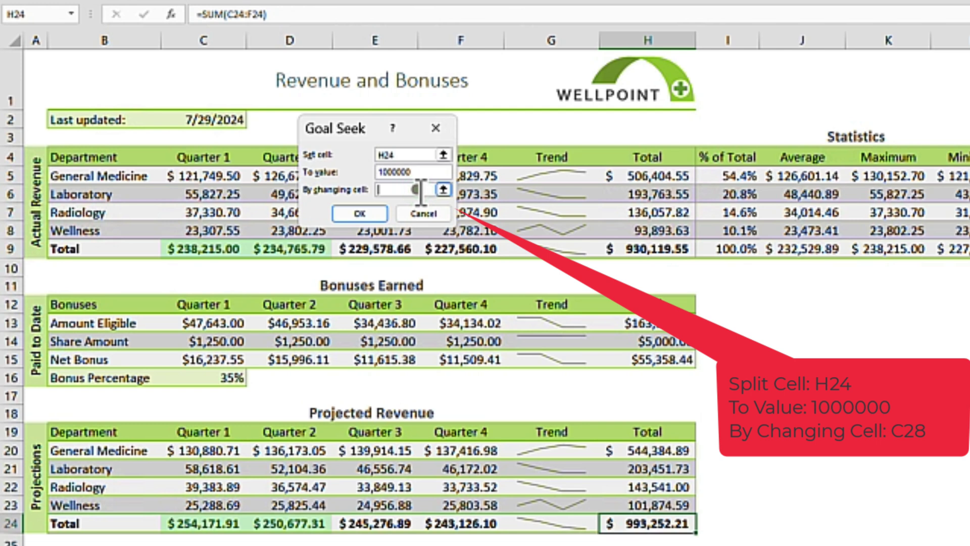
type("C28")
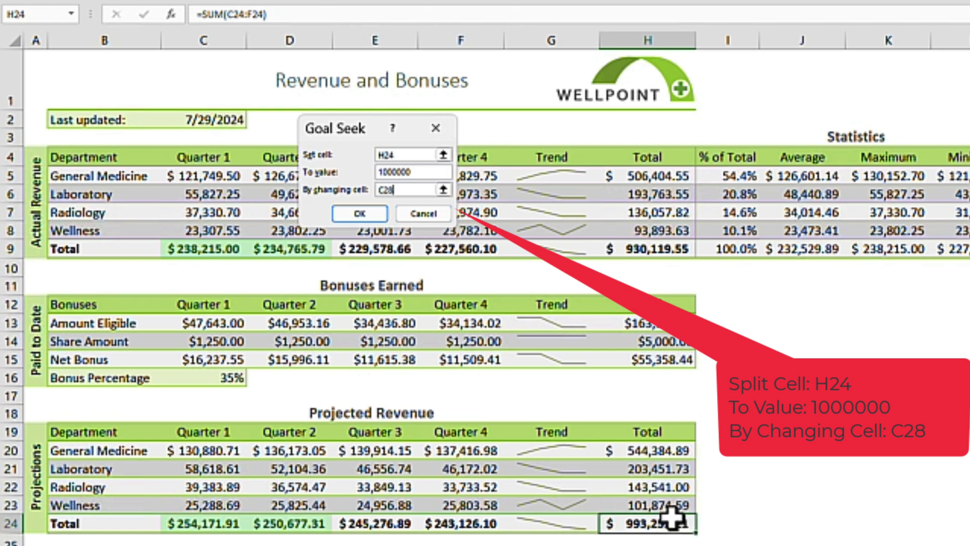
left_click(374, 218)
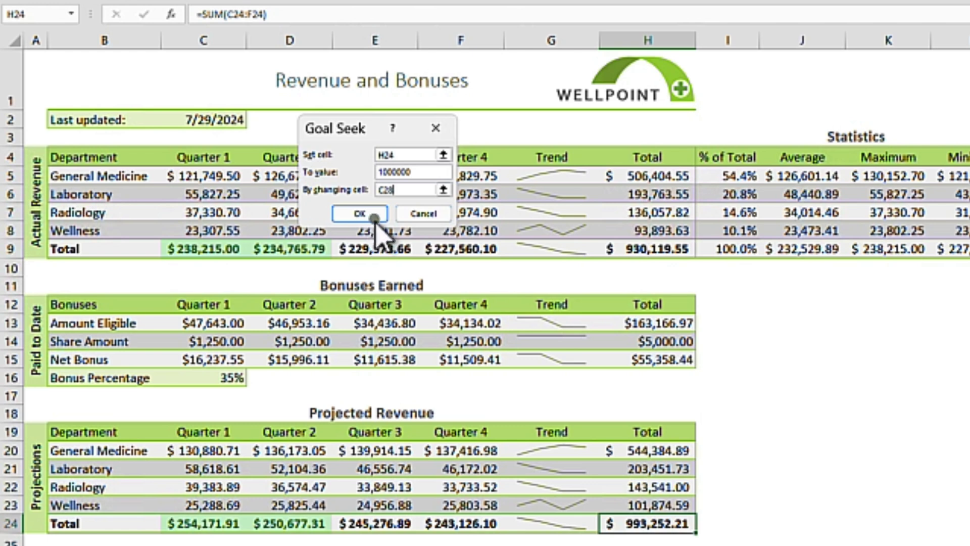
left_click(365, 210)
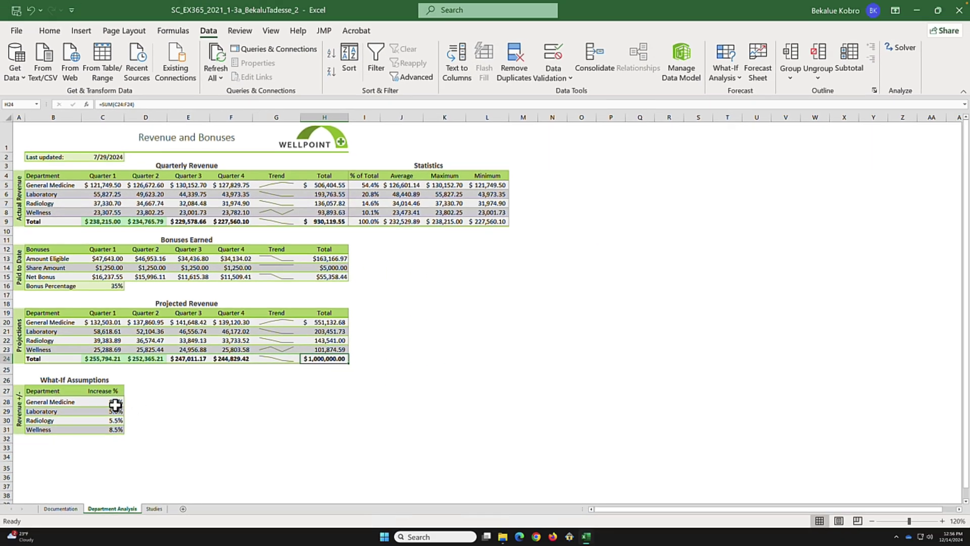
left_click(115, 403)
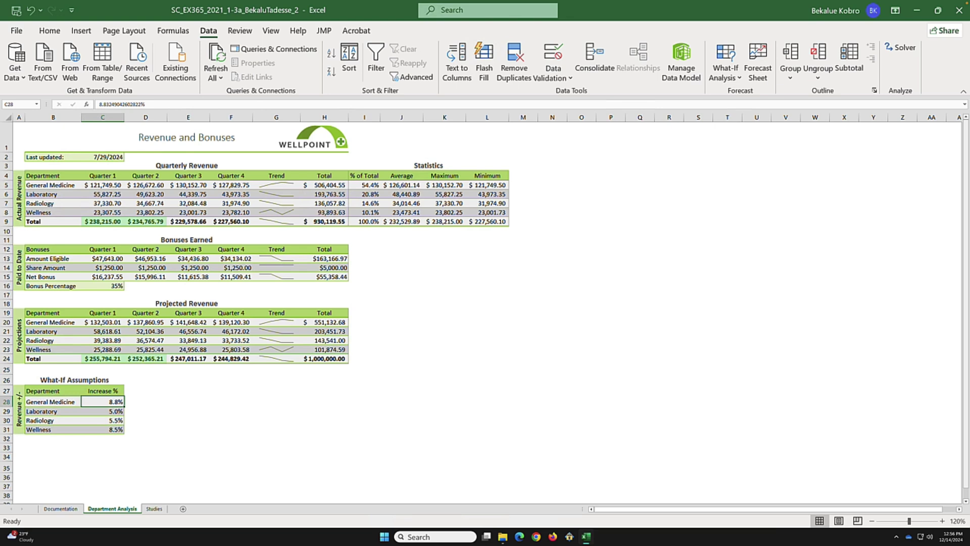
Insert a 2-D clustered column chart from the Quarterly Revenue data in B4:F8
left_click(61, 116)
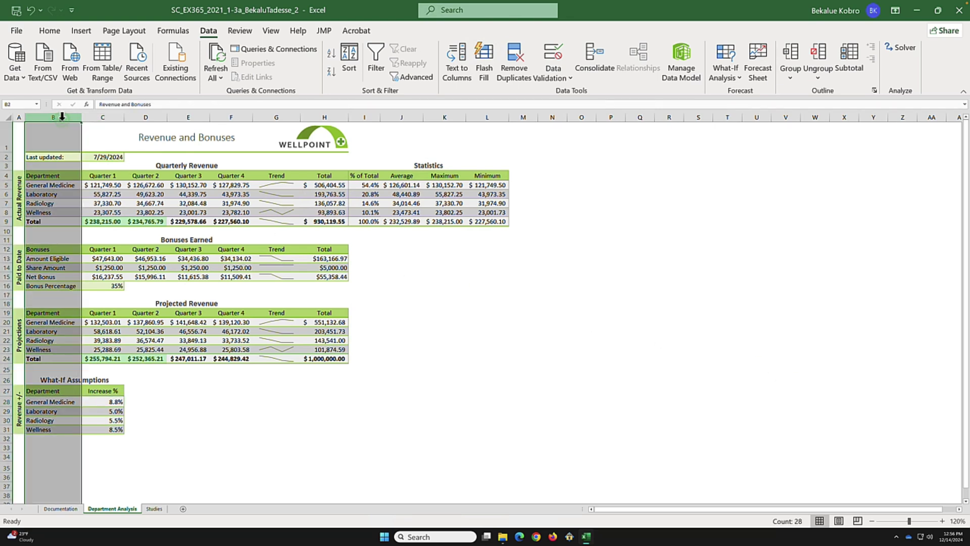
left_click(45, 176)
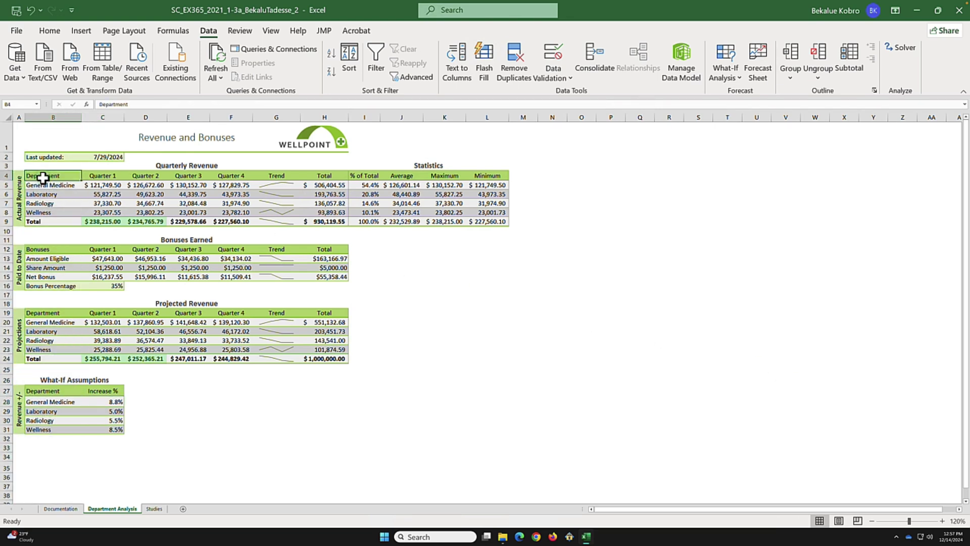
left_click_drag(47, 176, 235, 215)
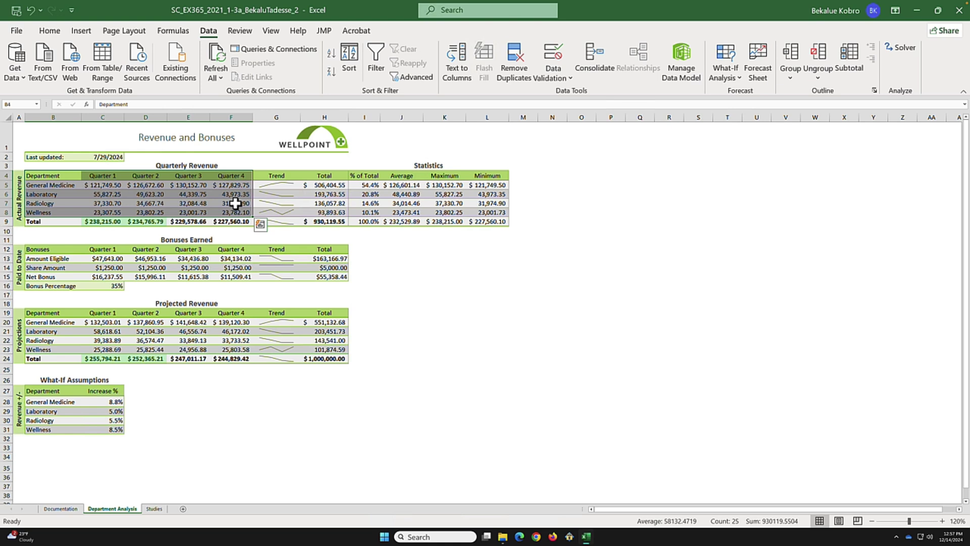
left_click(83, 31)
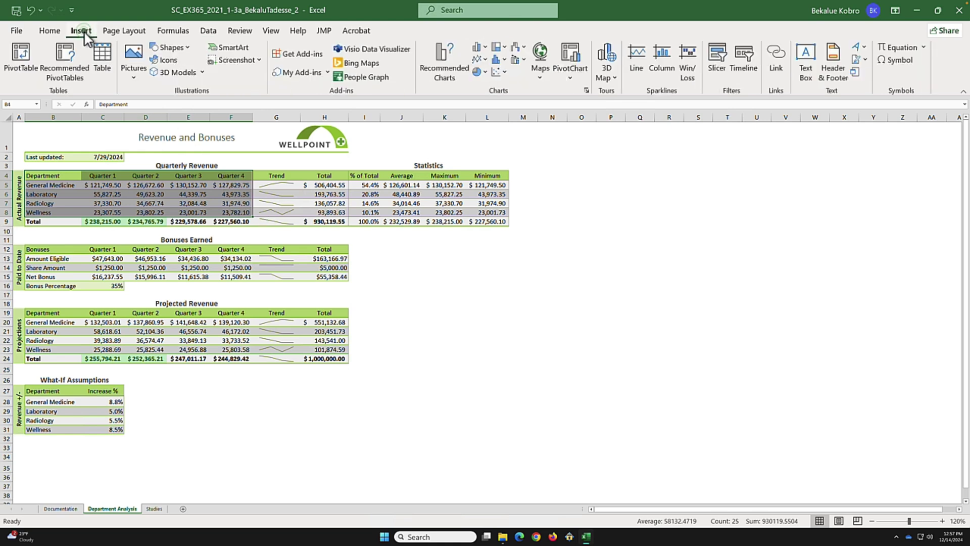
left_click(478, 47)
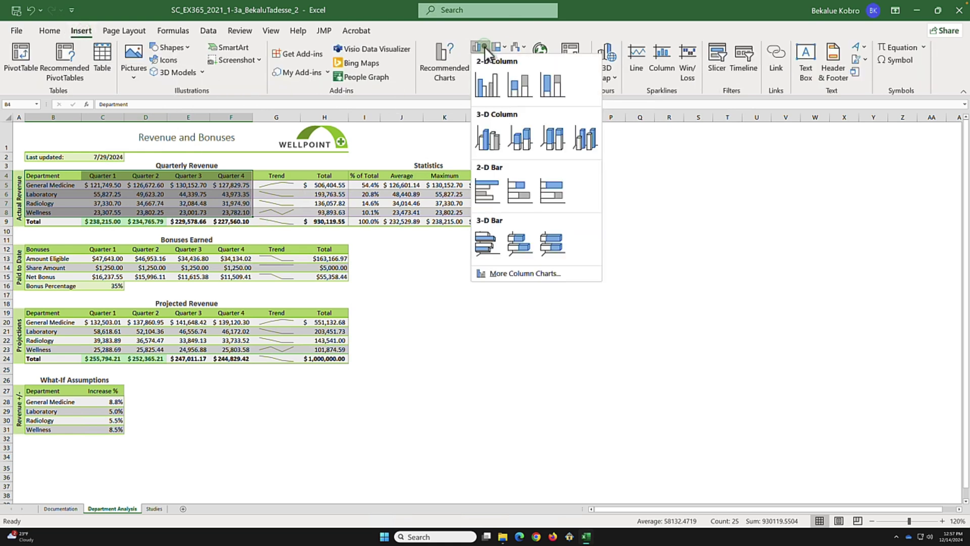
left_click(486, 83)
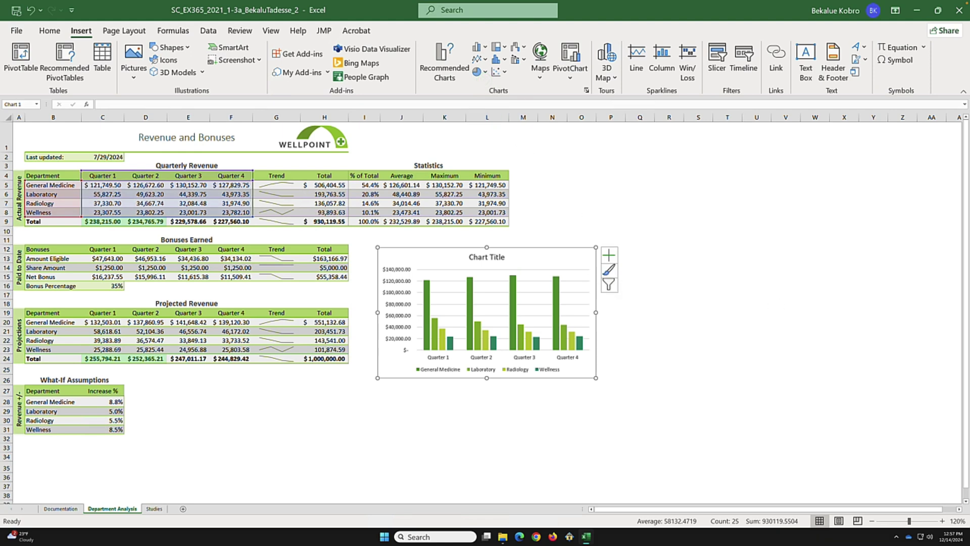
left_click(591, 259)
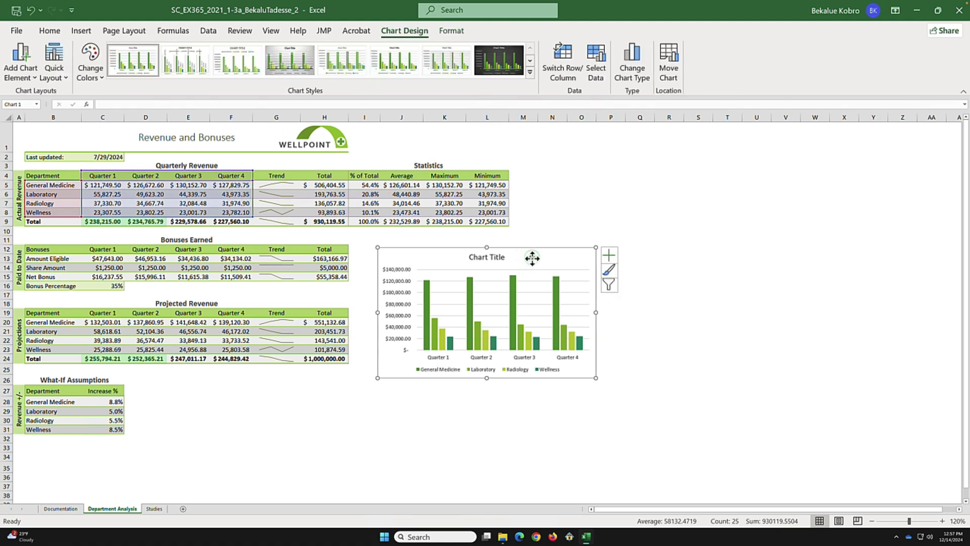
right_click(532, 259)
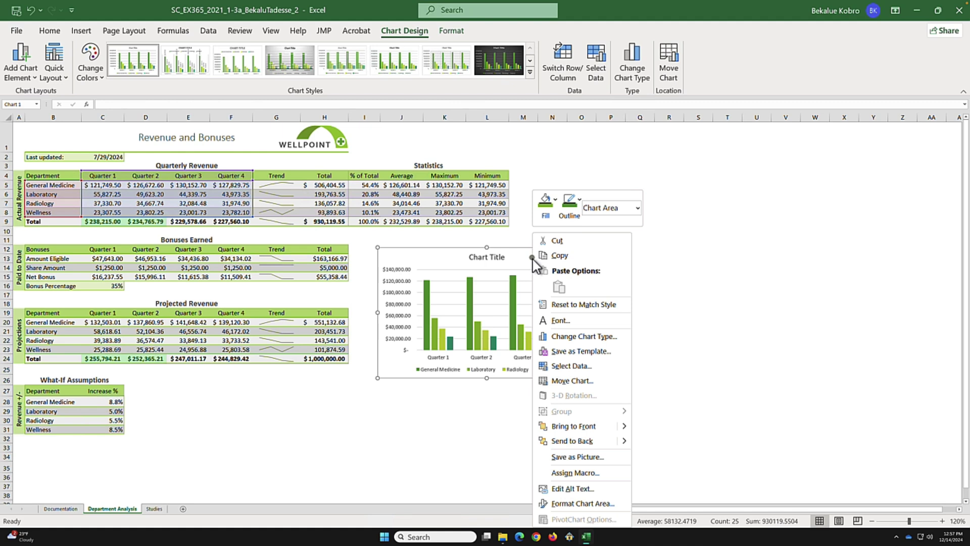
left_click(517, 253)
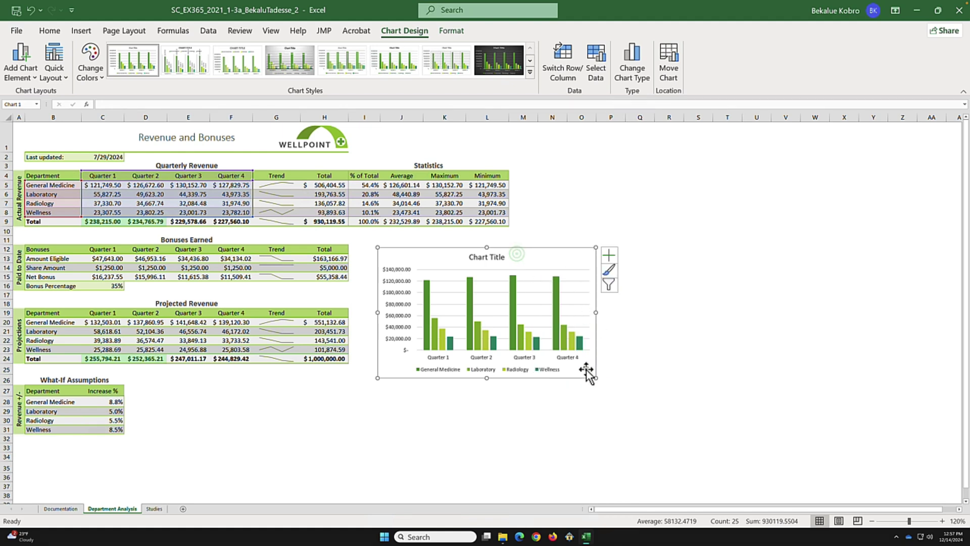
left_click(529, 298)
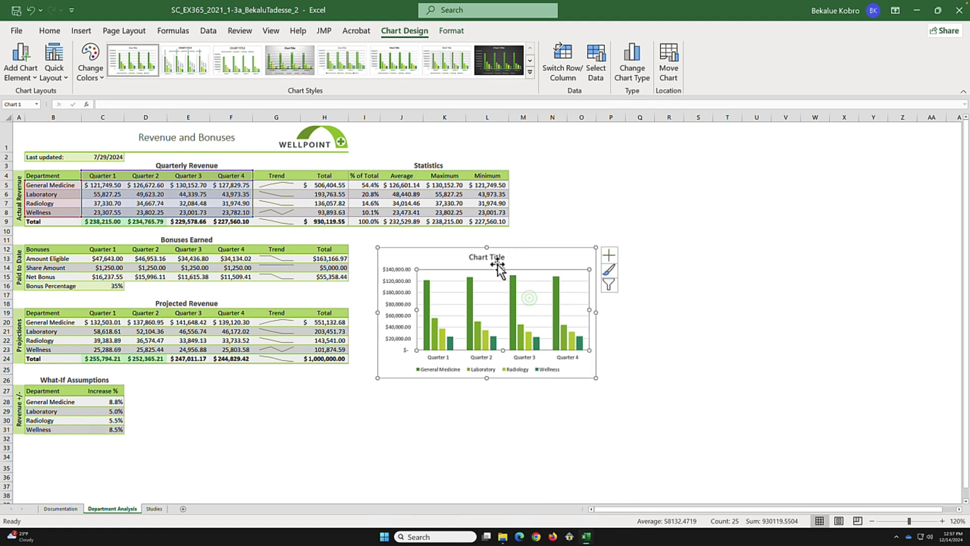
left_click(514, 280)
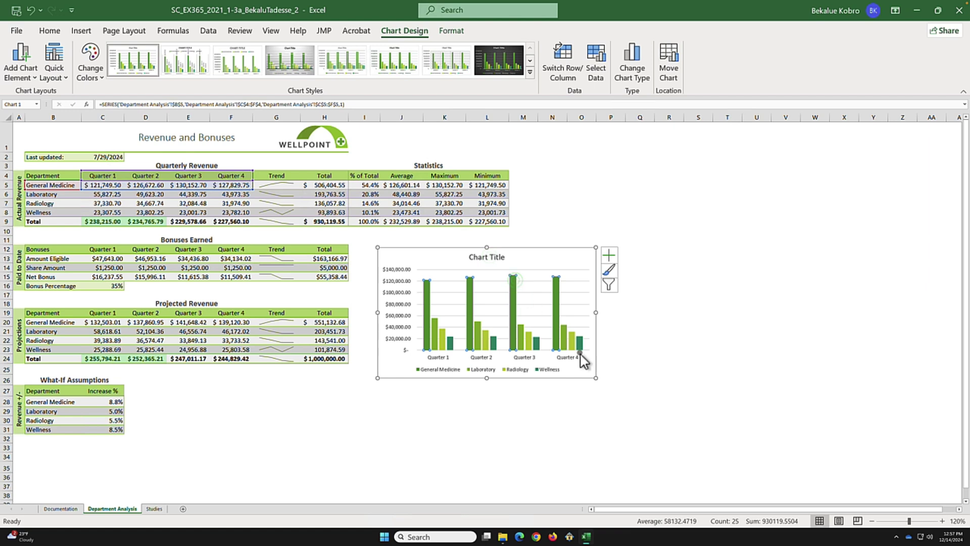
Move the clustered column chart to a new chart sheet named Revenue Chart
left_click(586, 374)
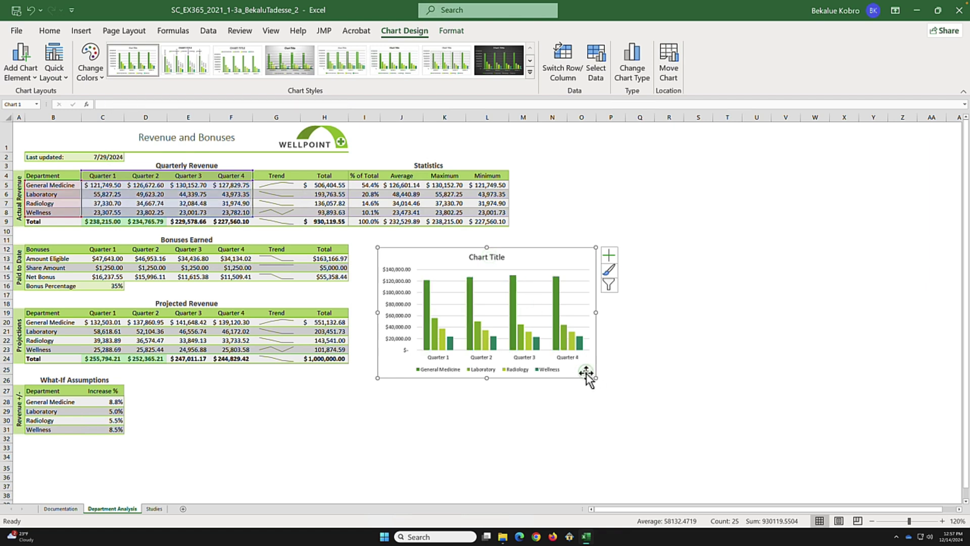
right_click(586, 373)
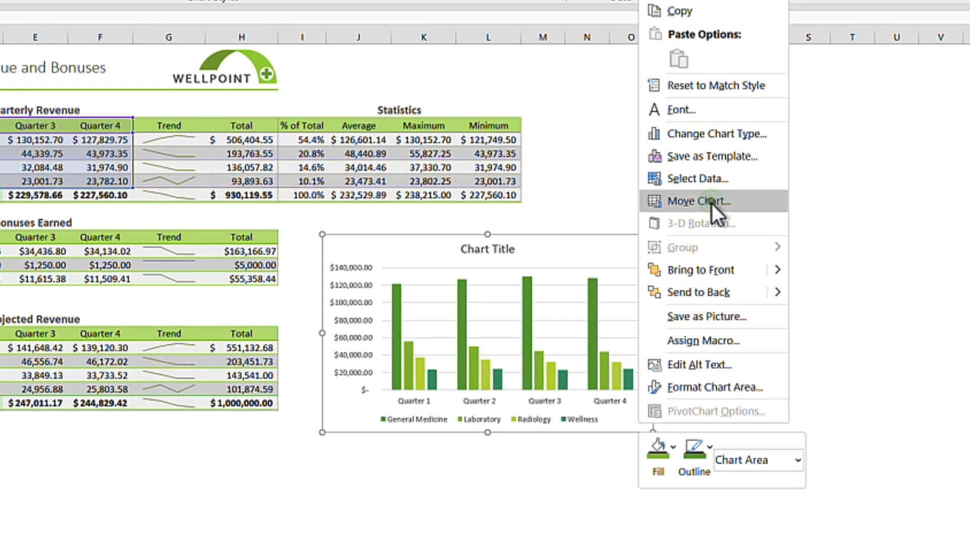
left_click(711, 204)
left_click(648, 184)
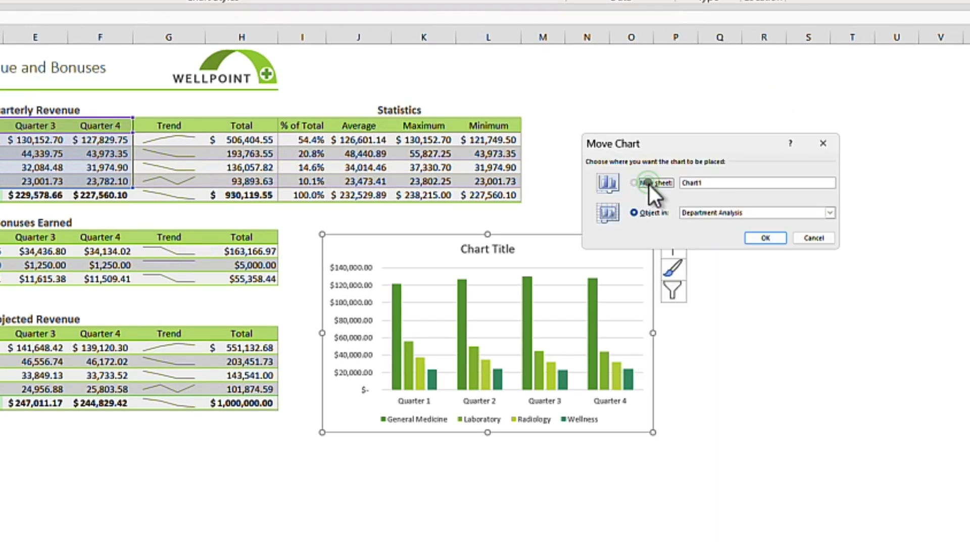
left_click(718, 184)
key("BackSpace")
key("BackSpace")
key("BackSpace")
key("BackSpace")
key("BackSpace")
key("BackSpace")
type("Revenue Chart")
left_click(766, 237)
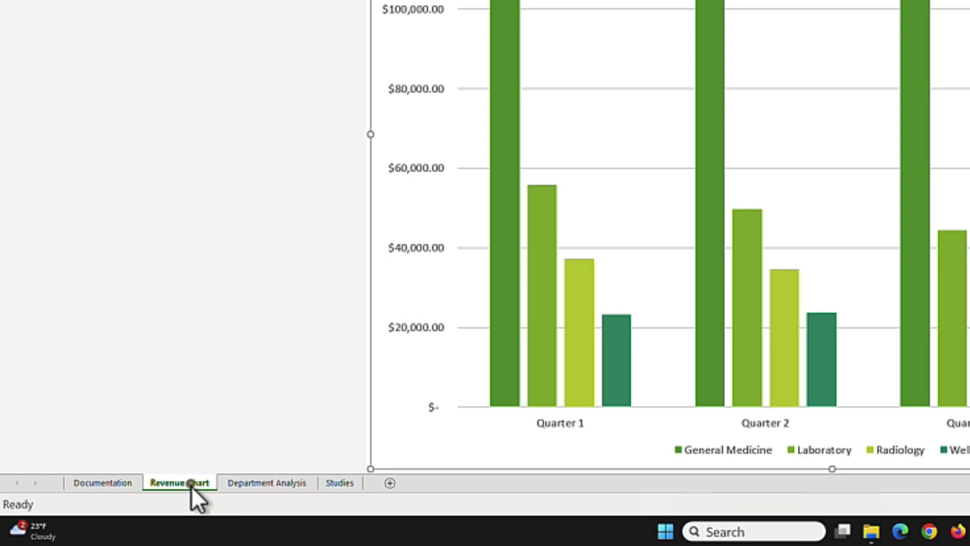
Reposition the Revenue Chart sheet between the Department Analysis and Studies worksheets
left_click(250, 487)
left_click(193, 486)
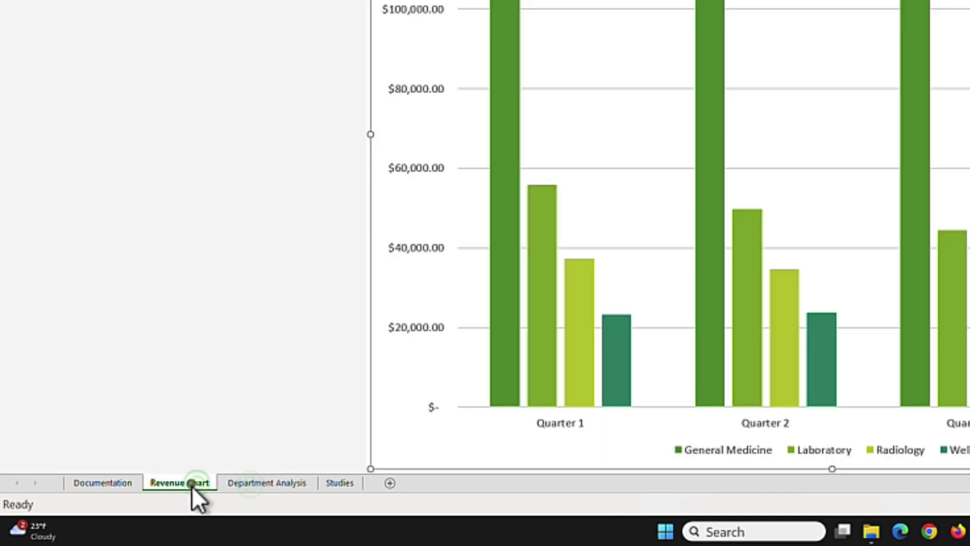
left_click_drag(190, 484, 325, 493)
left_click(197, 486)
left_click(272, 484)
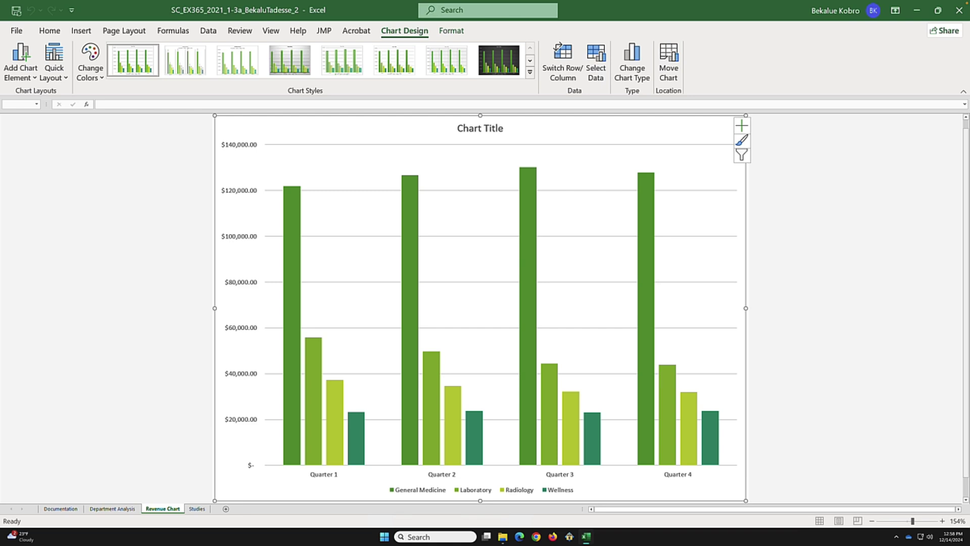
Change the chart title to Revenue by Department
double_click(448, 139)
type("Revenue")
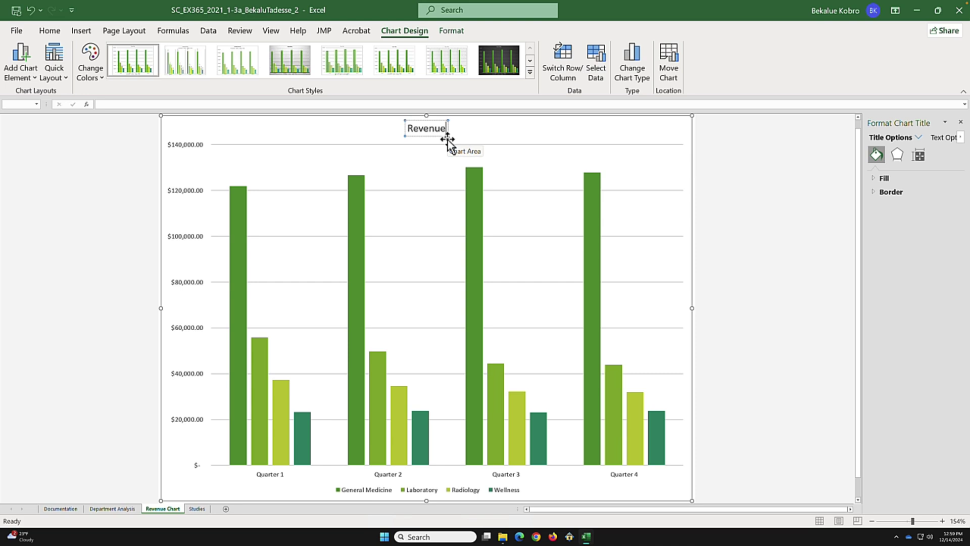
type(" by Department")
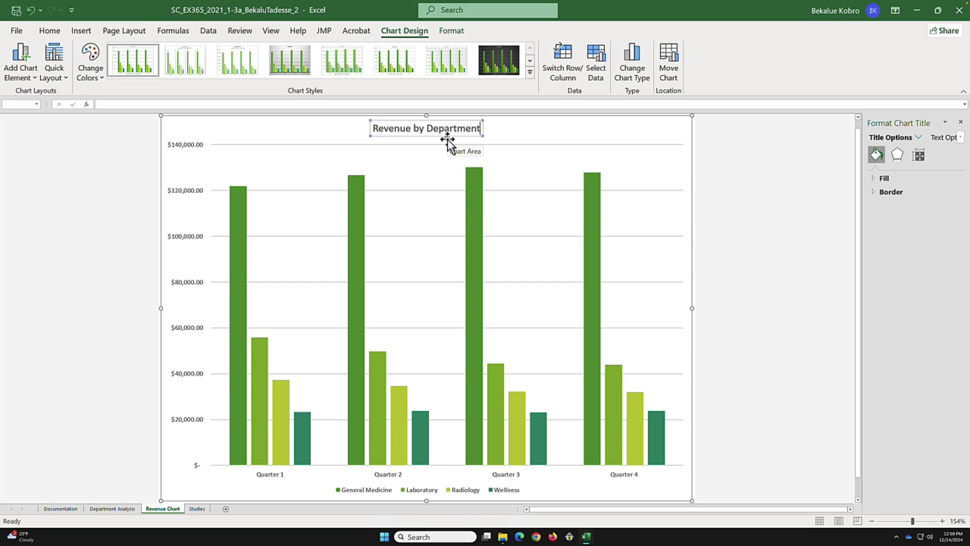
left_click(510, 132)
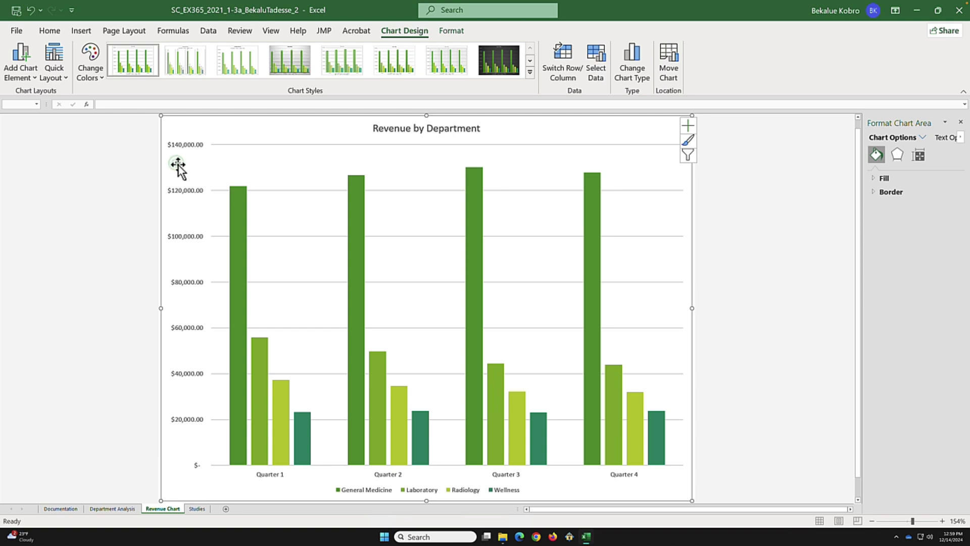
Format the vertical axis numbers of the revenue chart with 0 decimal places, then close the formatting options
left_click(192, 465)
left_click(201, 492)
left_click(201, 466)
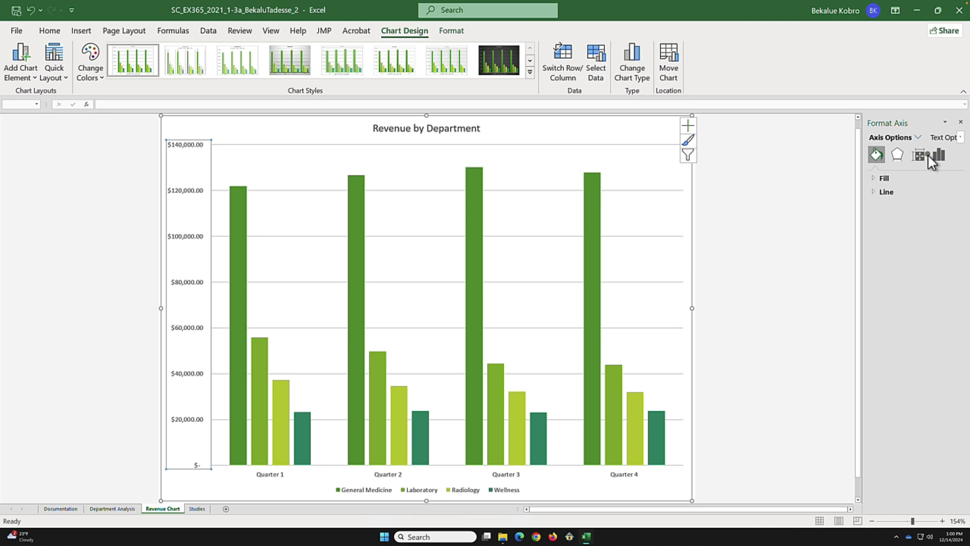
left_click(893, 140)
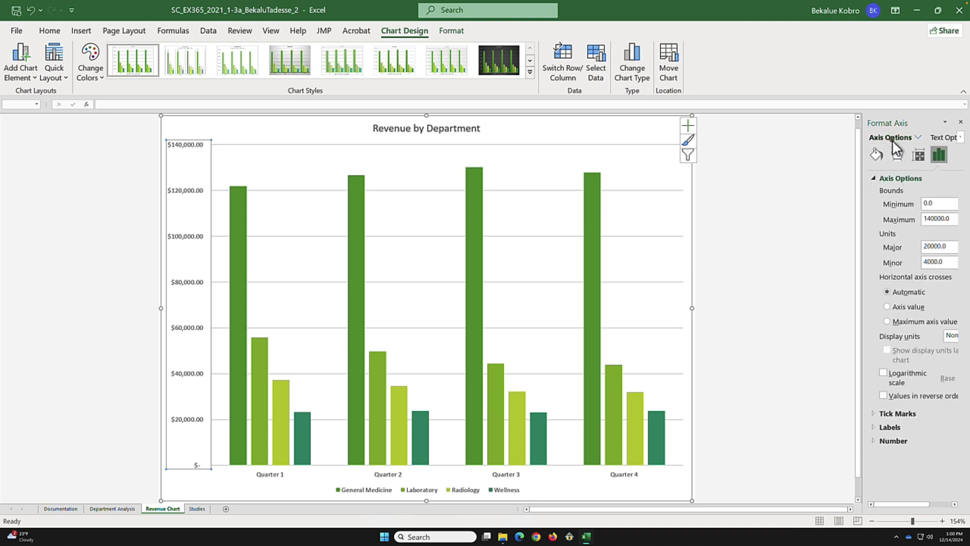
left_click(874, 179)
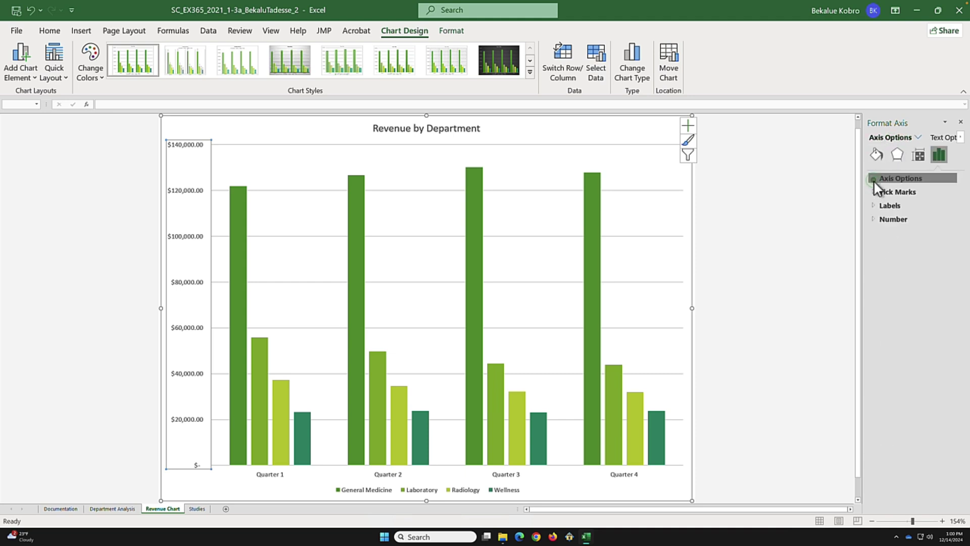
left_click(875, 220)
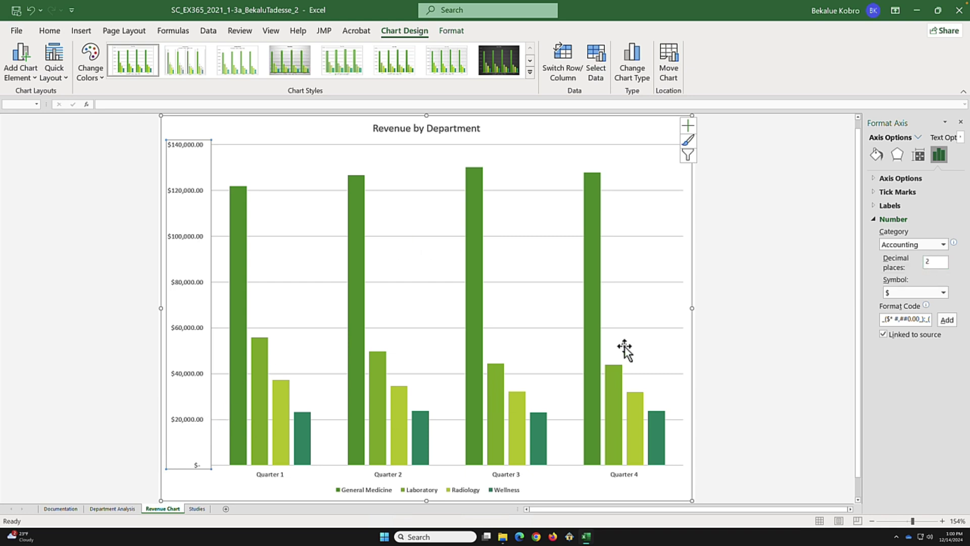
left_click(938, 264)
key("BackSpace")
type("0")
key("Return")
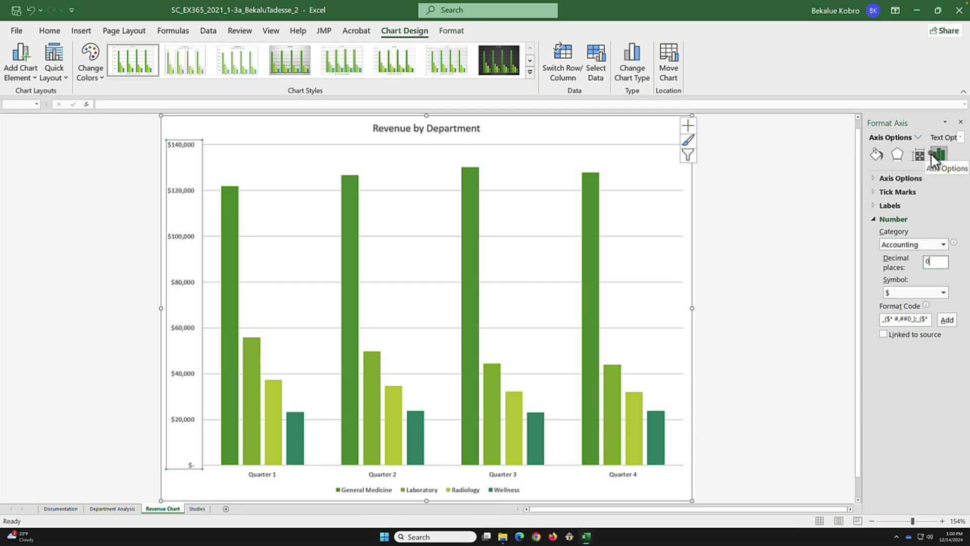
left_click(960, 122)
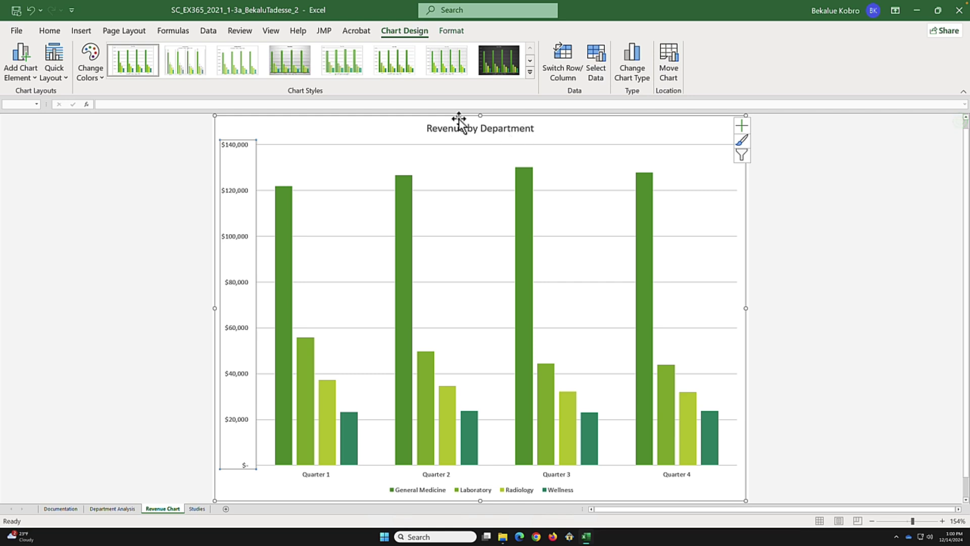
Add a primary vertical axis title to the chart with the text REVENUE
left_click(30, 70)
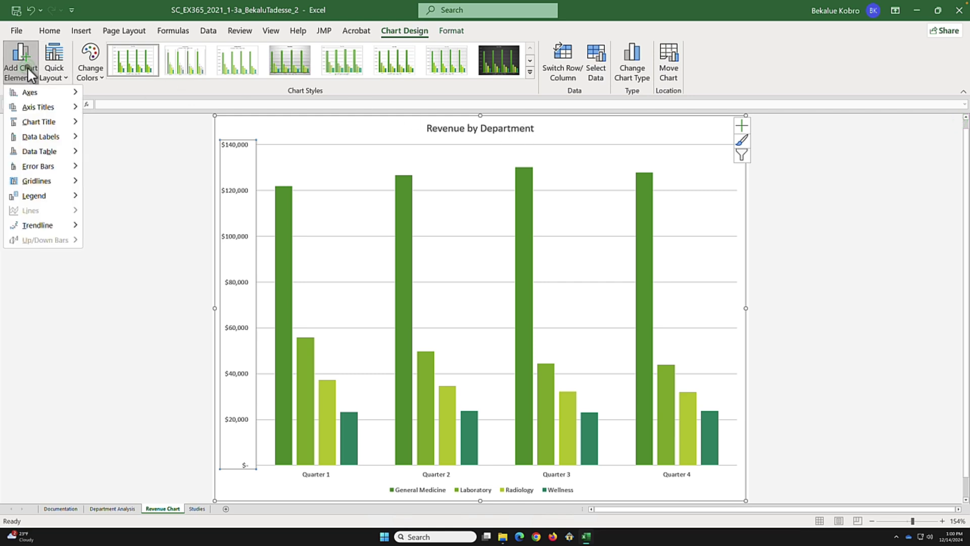
mouse_move(49, 112)
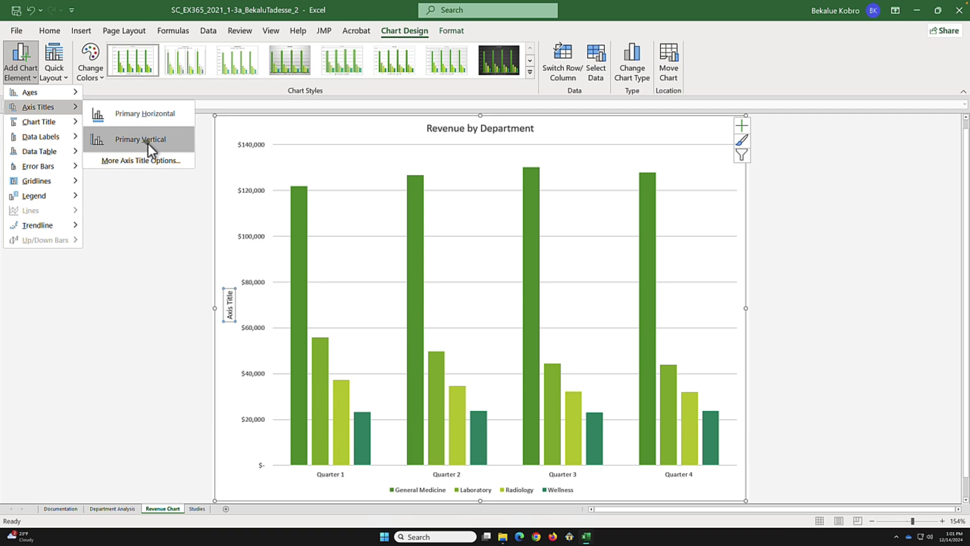
left_click(149, 141)
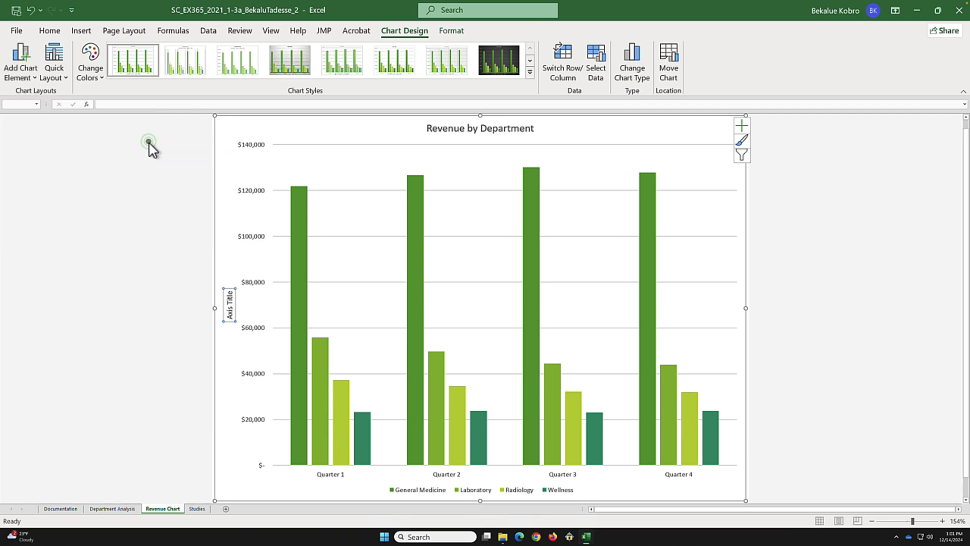
triple_click(231, 309)
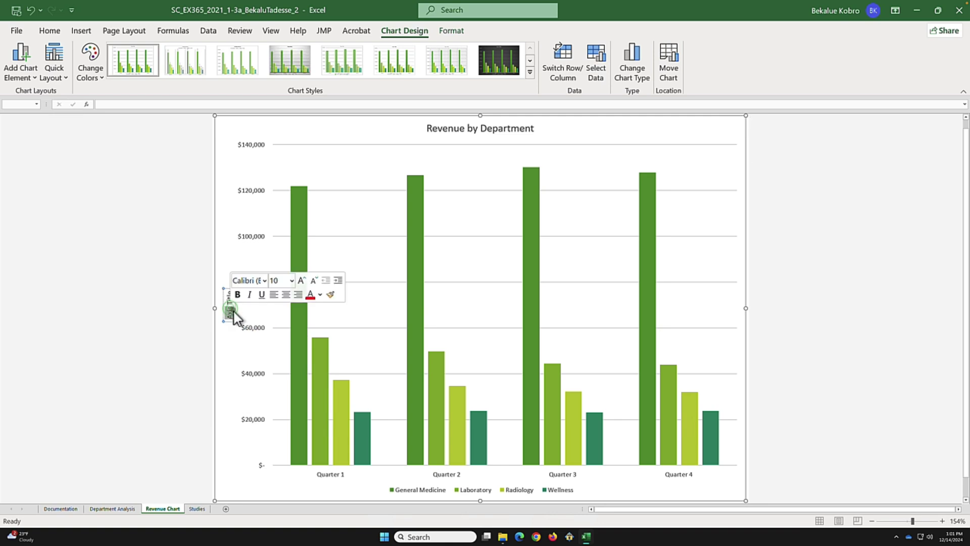
type("R")
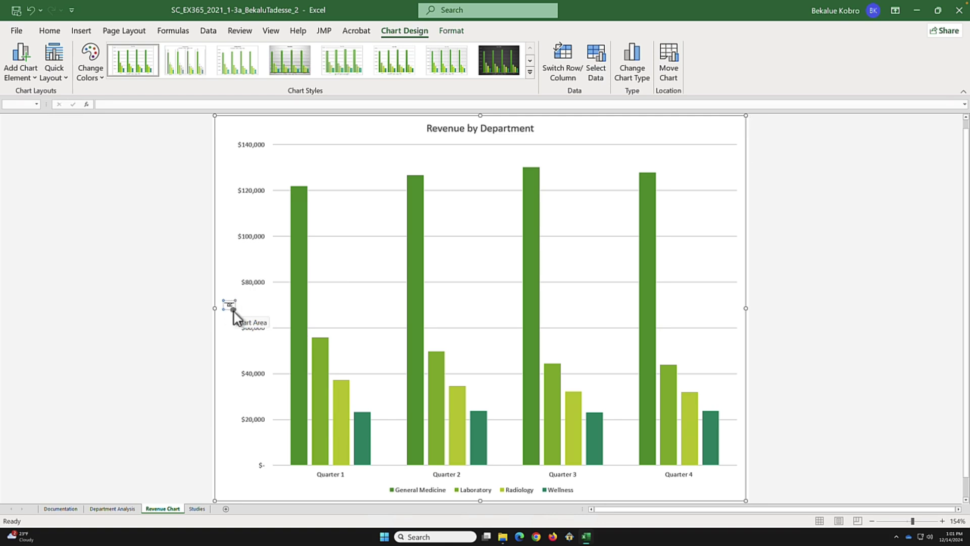
type("EVENUE")
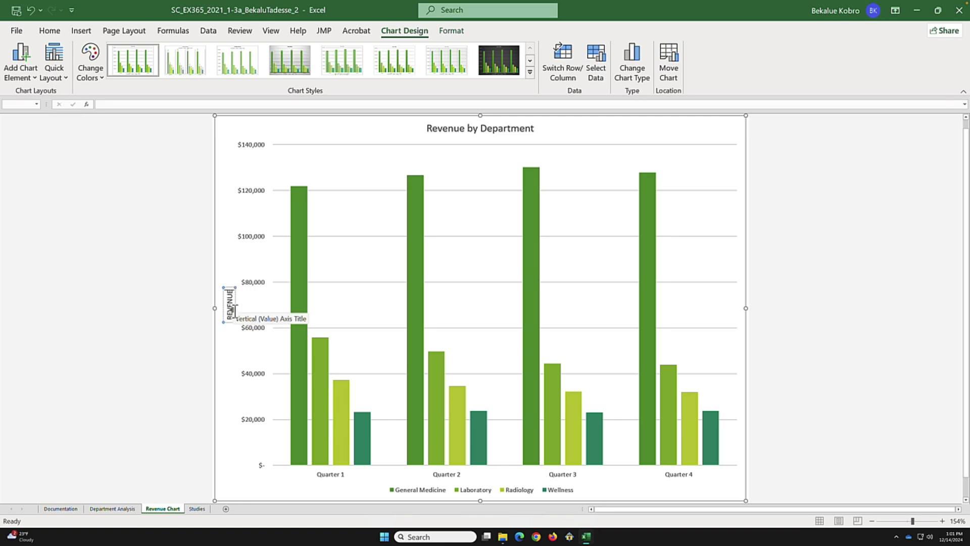
left_click(230, 342)
left_click(230, 303)
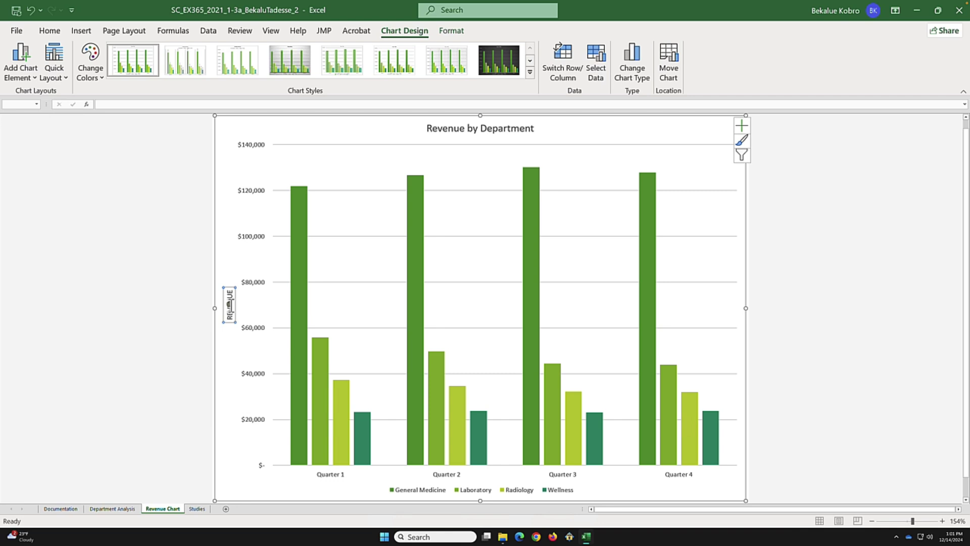
Set the text direction of the REVENUE axis title to Stacked
double_click(232, 319)
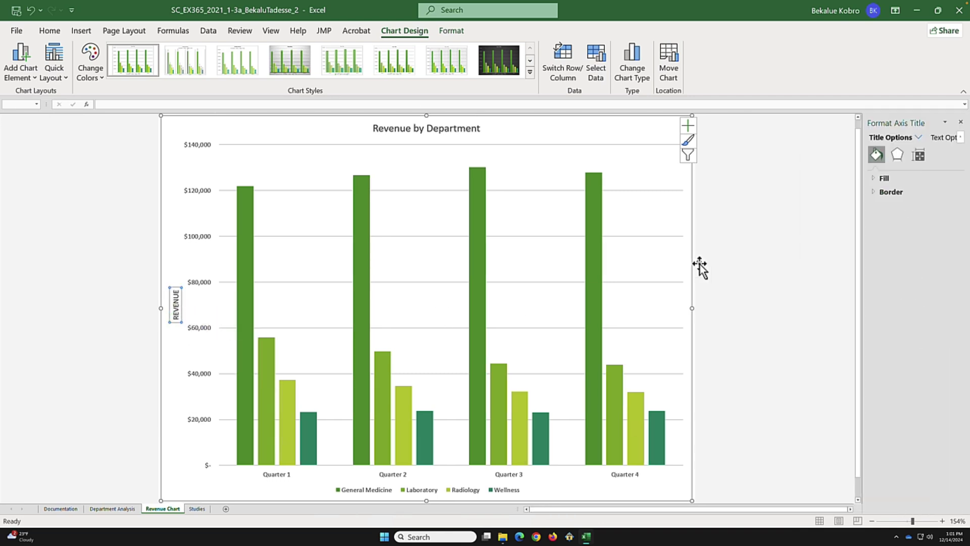
left_click(941, 139)
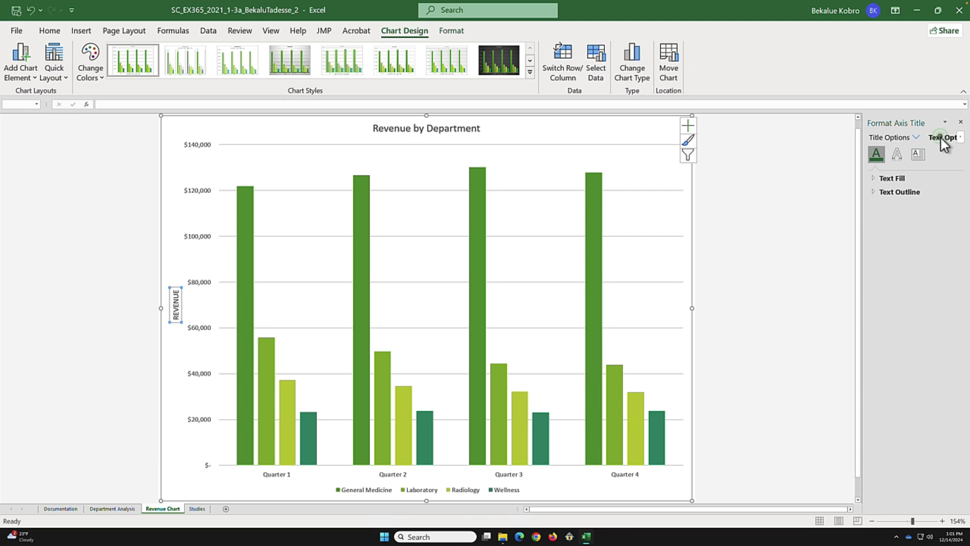
left_click(819, 139)
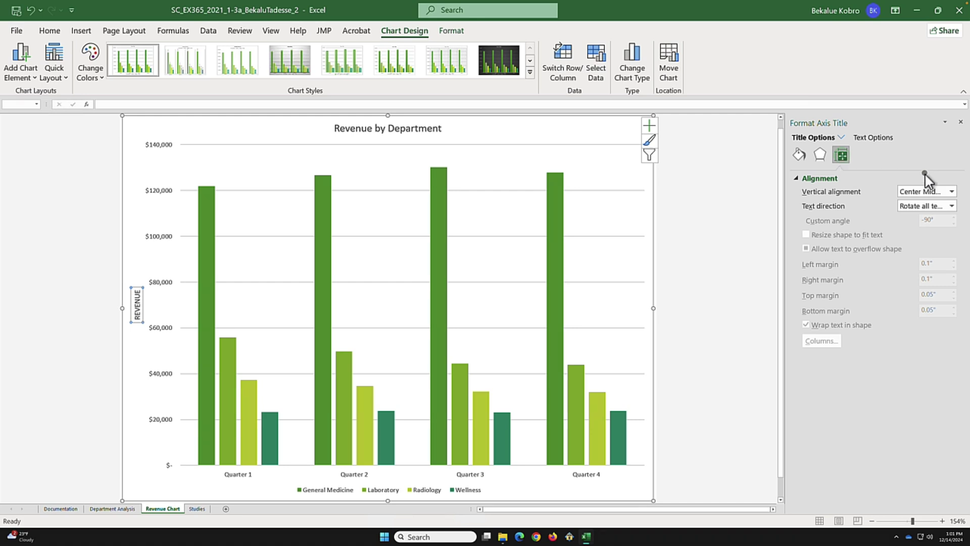
left_click(940, 192)
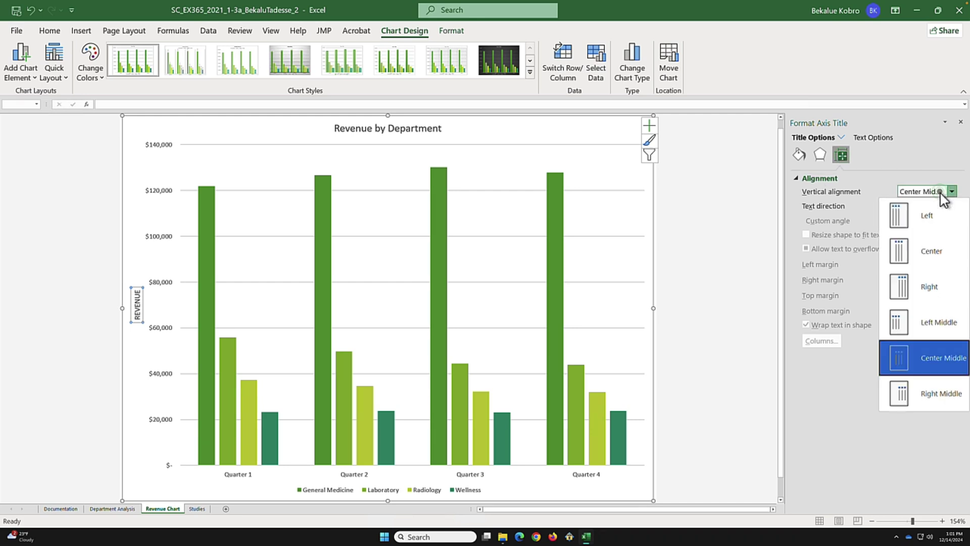
left_click(924, 163)
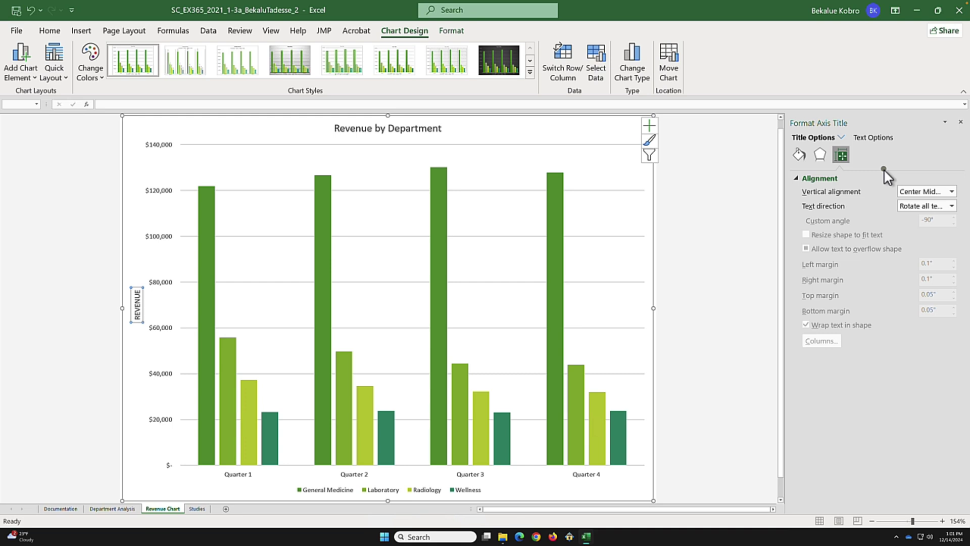
left_click(949, 206)
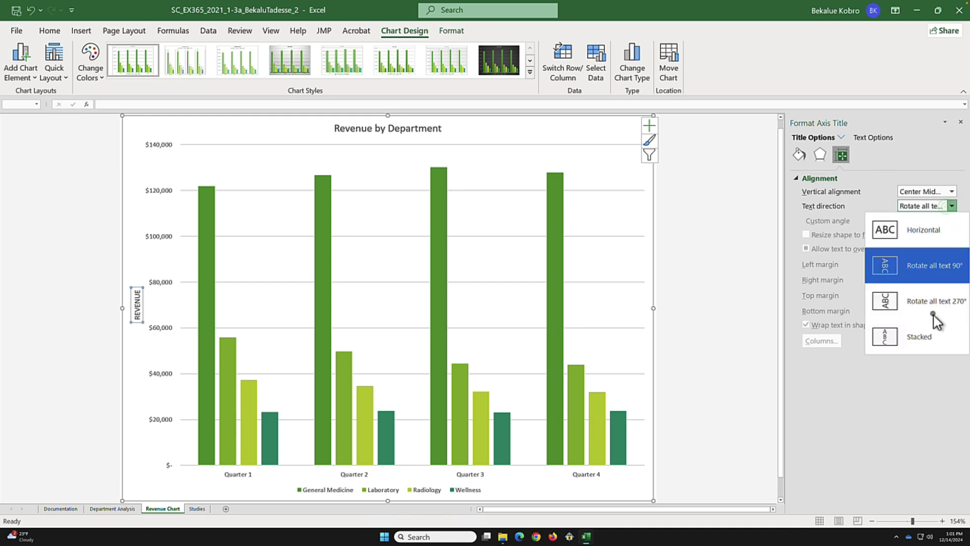
left_click(932, 336)
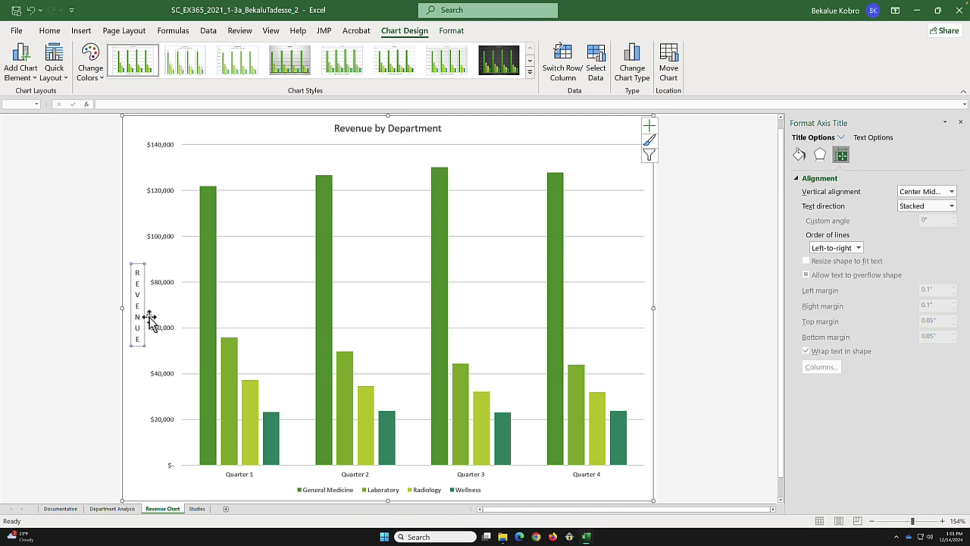
mouse_move(441, 368)
scroll(754, 240, "up", 1)
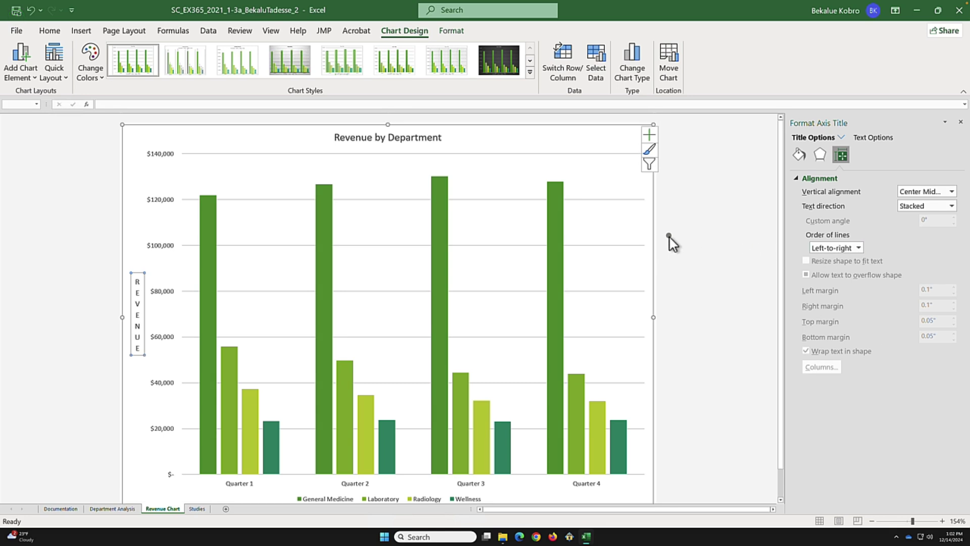